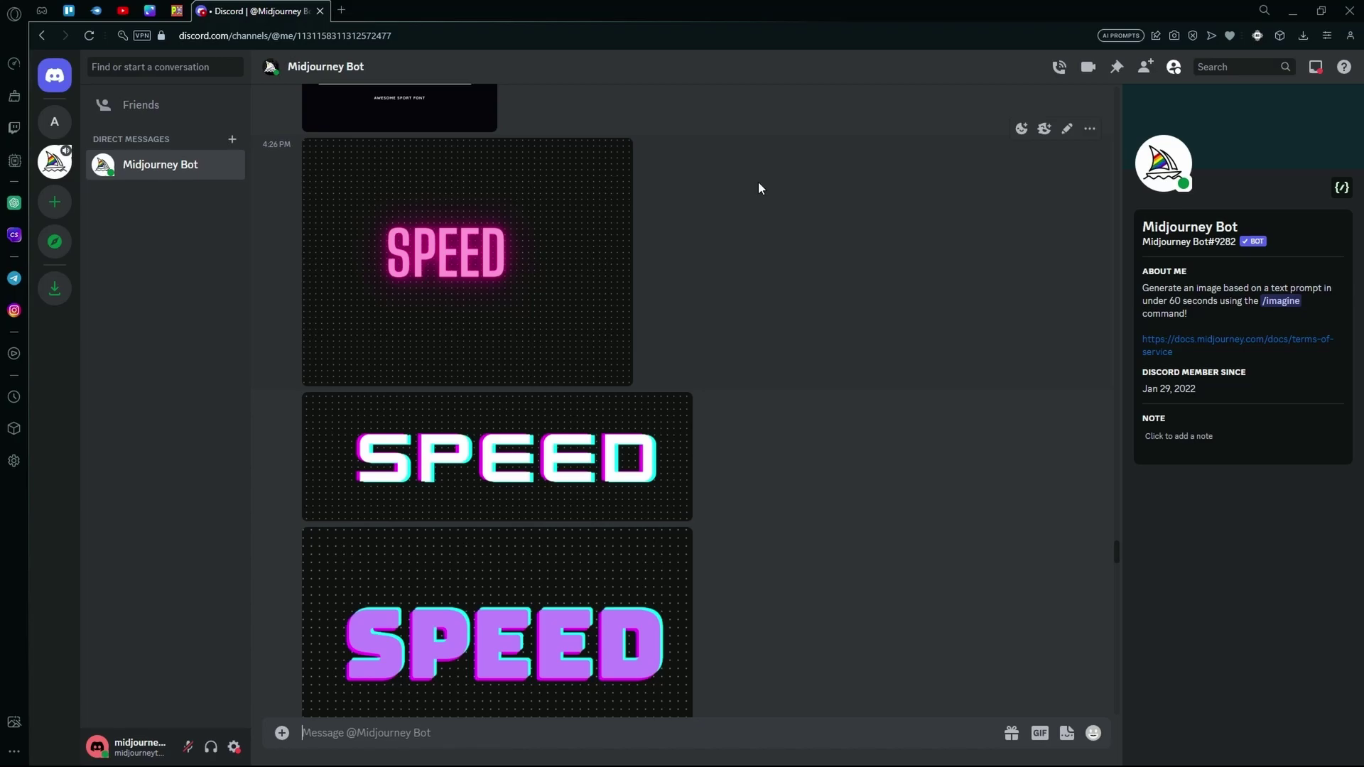
Examine the SPEED reference images and the generated SPEED logo grids in the Midjourney Bot chat
{"action": "scroll", "coordinate": [758, 188], "scroll_direction": "down", "scroll_amount": 1}
{"action": "scroll", "coordinate": [754, 193], "scroll_direction": "down", "scroll_amount": 1}
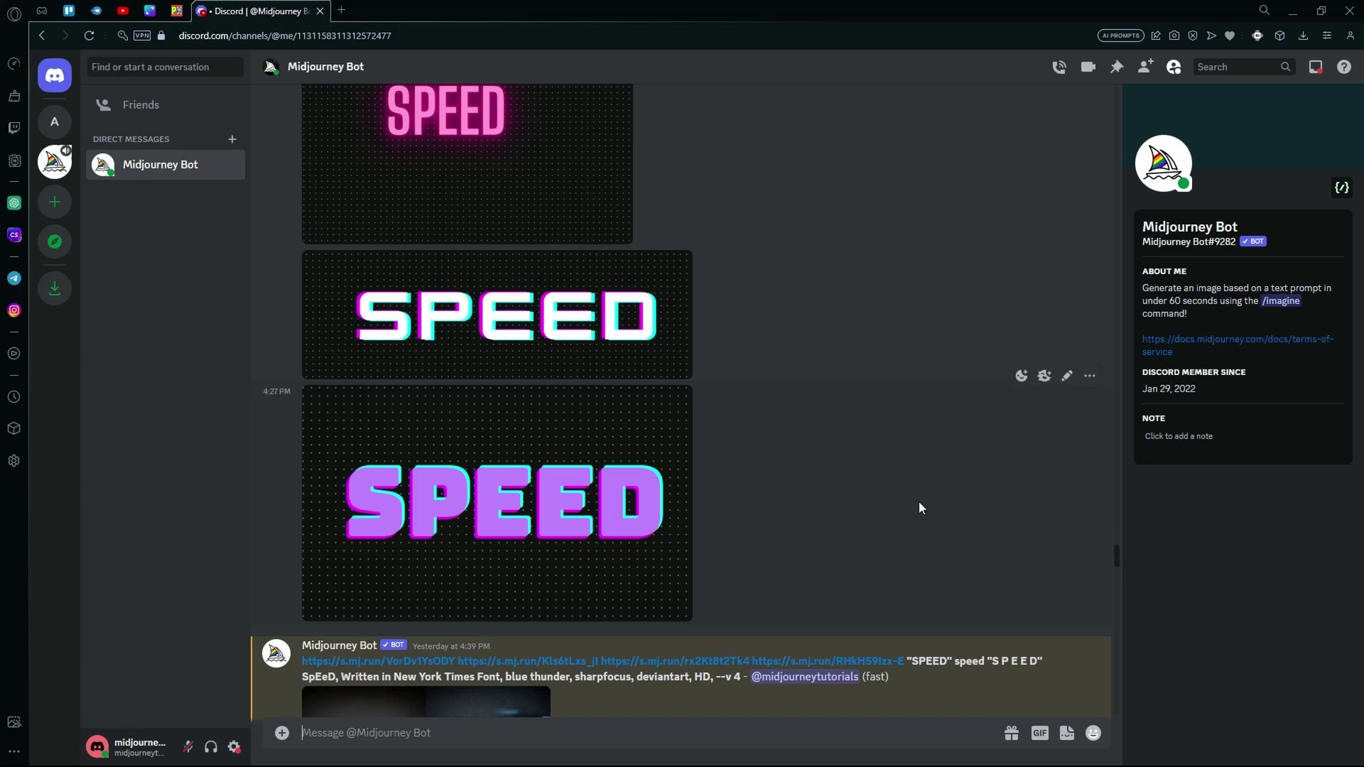
{"action": "middle_click", "coordinate": [934, 335]}
{"action": "scroll", "coordinate": [933, 335], "scroll_direction": "down", "scroll_amount": 3}
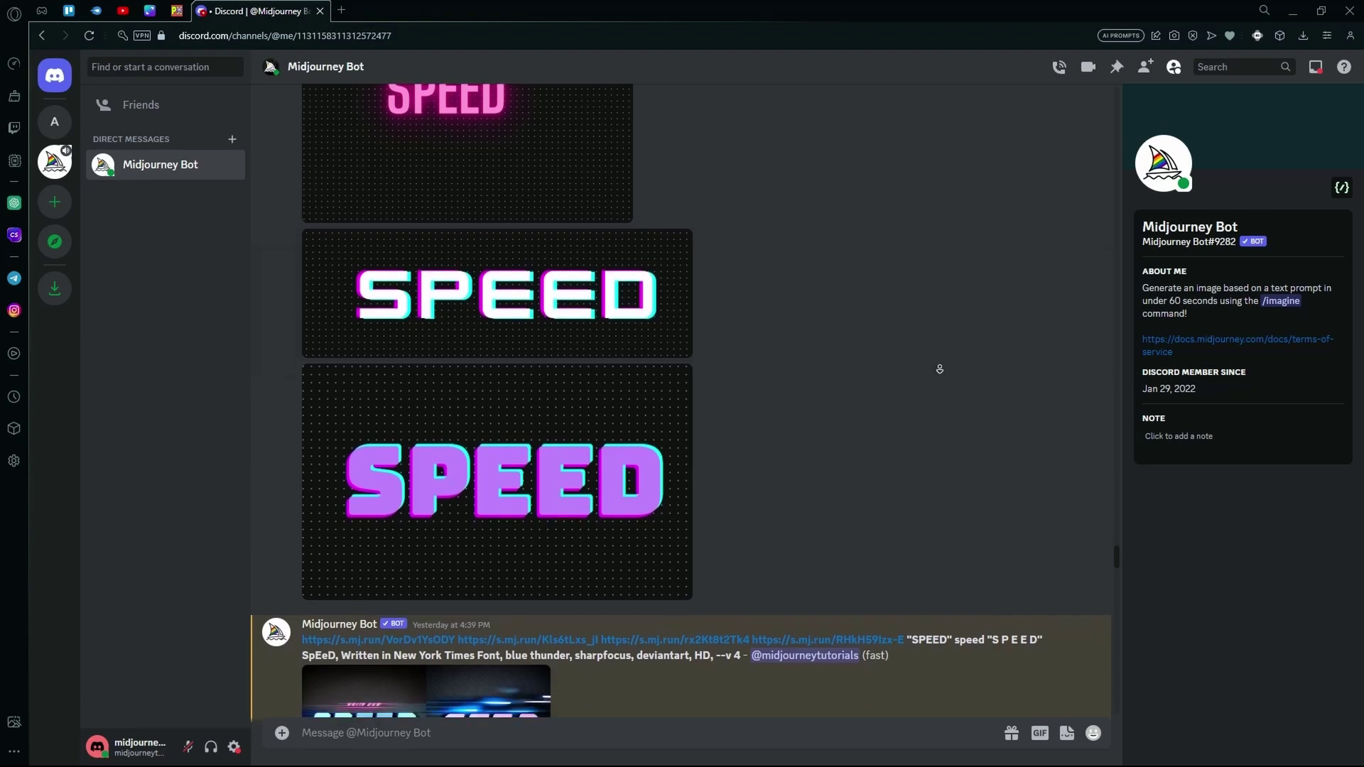
{"action": "scroll", "coordinate": [941, 379], "scroll_direction": "down", "scroll_amount": 2}
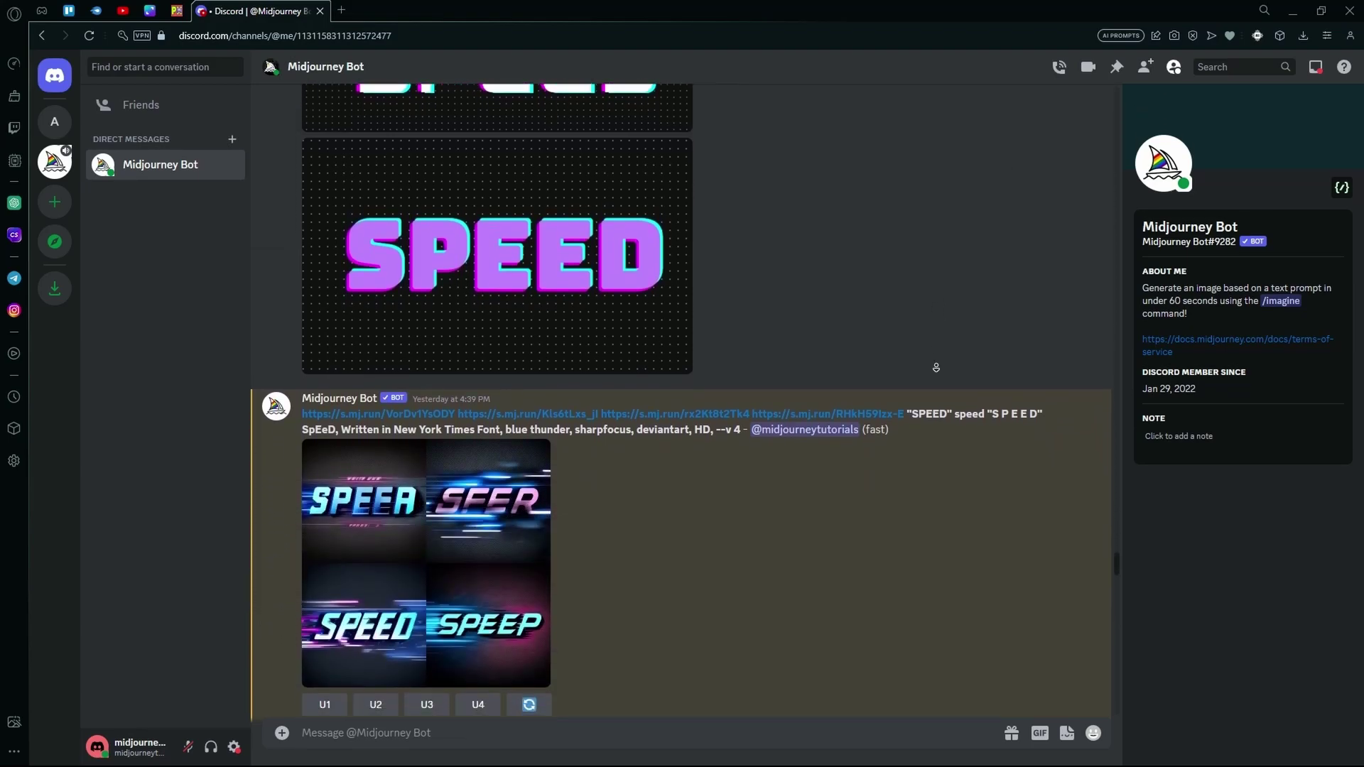
{"action": "middle_click", "coordinate": [932, 374]}
{"action": "scroll", "coordinate": [820, 425], "scroll_direction": "down", "scroll_amount": 2}
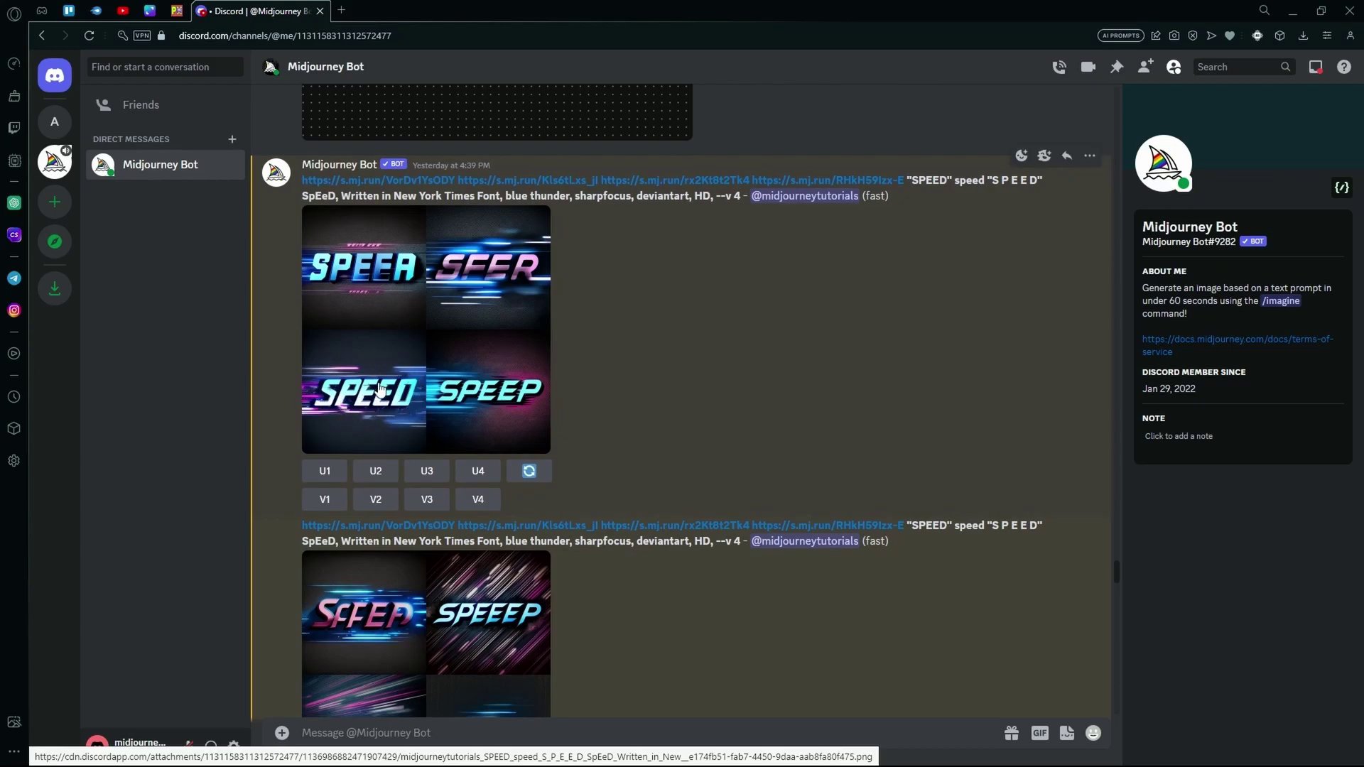
{"action": "scroll", "coordinate": [384, 391], "scroll_direction": "down", "scroll_amount": 2}
{"action": "scroll", "coordinate": [740, 211], "scroll_direction": "down", "scroll_amount": 7}
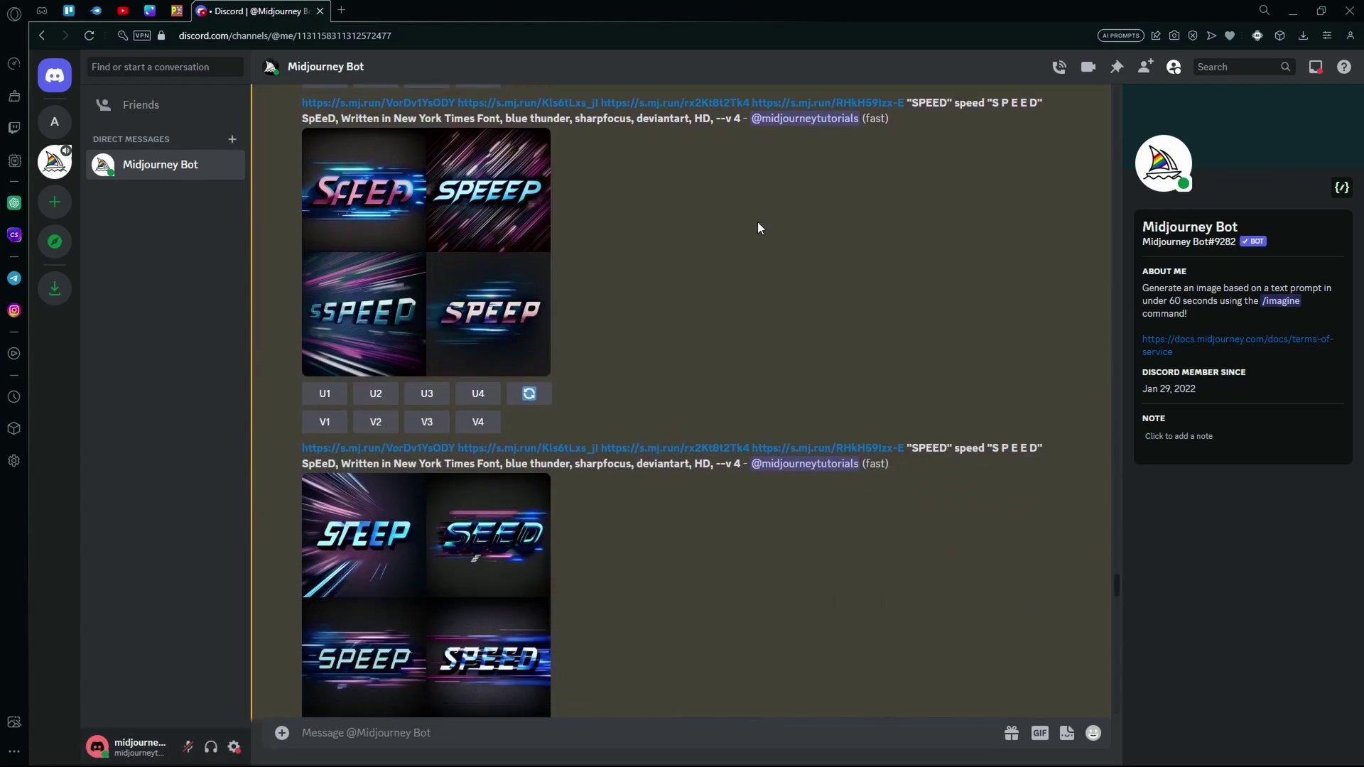
{"action": "scroll", "coordinate": [549, 376], "scroll_direction": "down", "scroll_amount": 4}
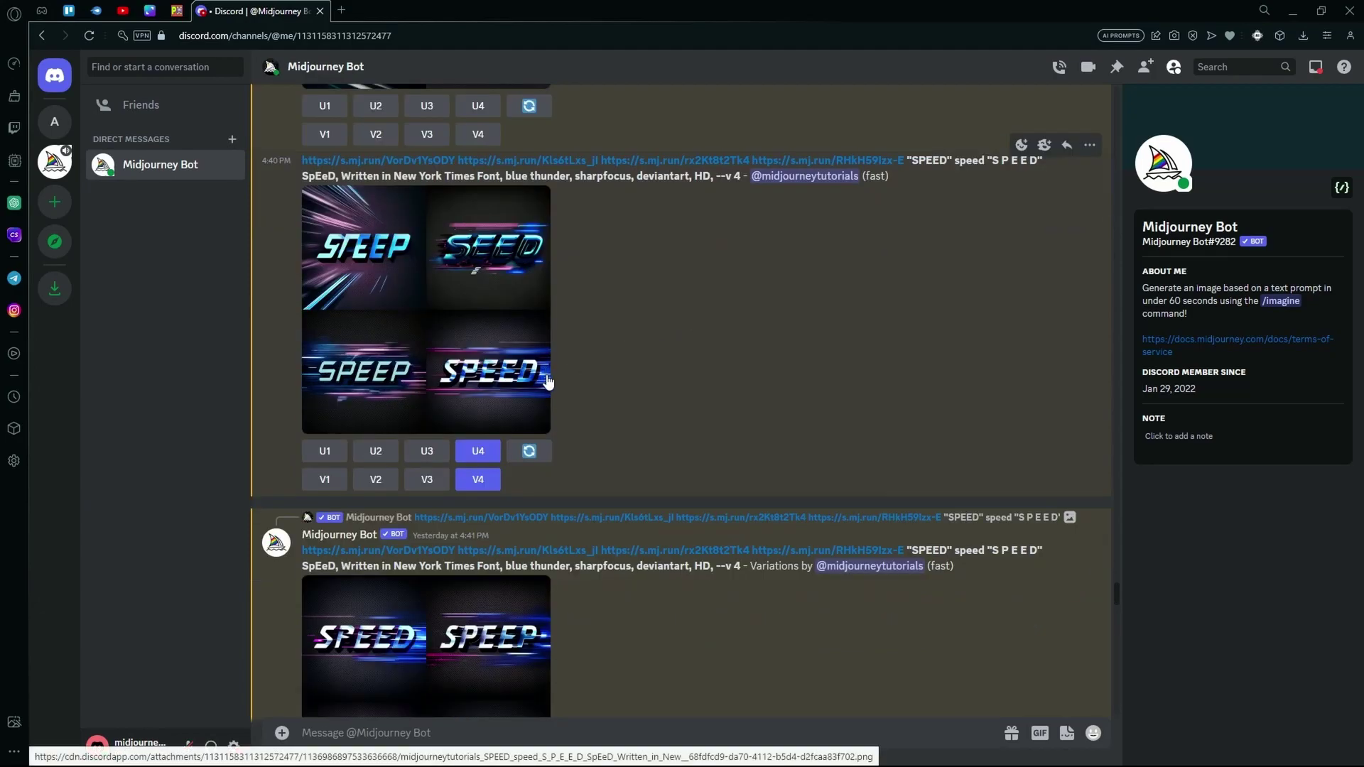
{"action": "scroll", "coordinate": [548, 381], "scroll_direction": "down", "scroll_amount": 3}
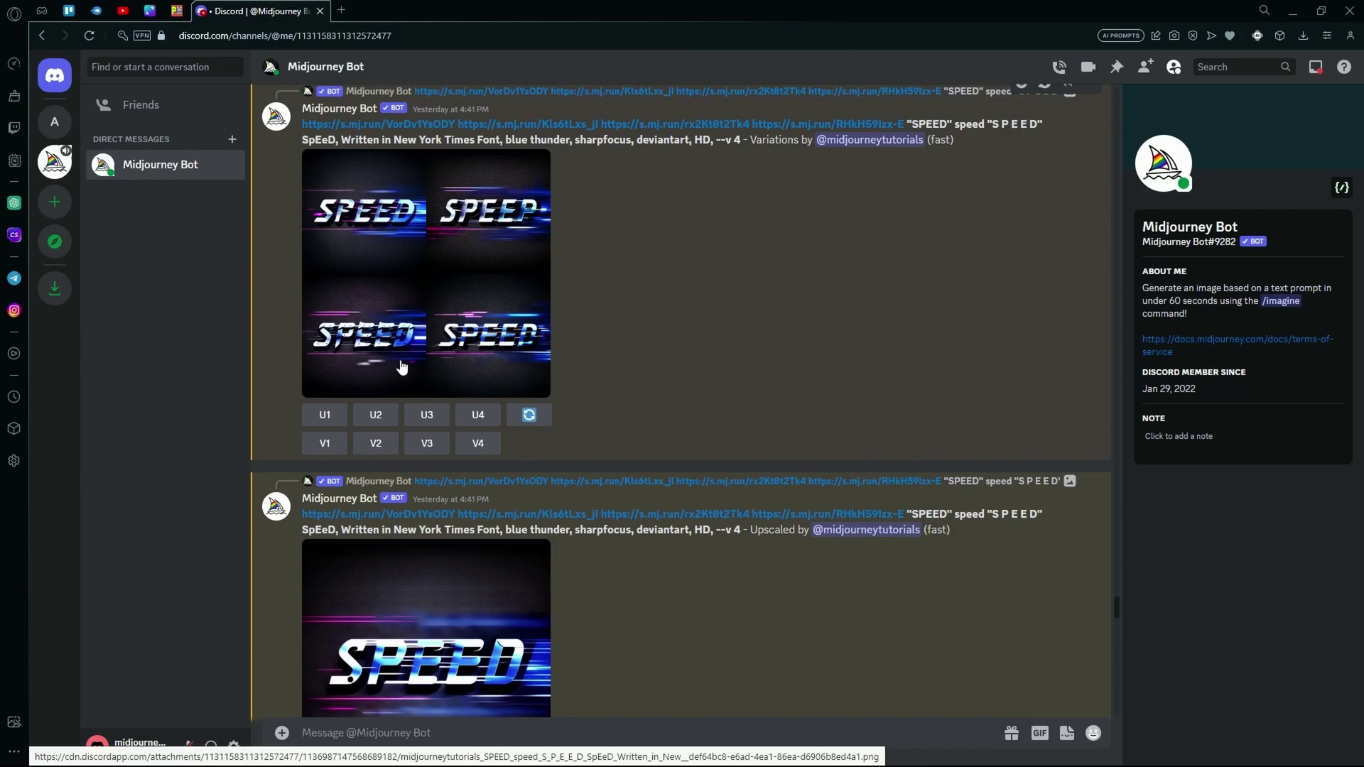
{"action": "scroll", "coordinate": [381, 352], "scroll_direction": "down", "scroll_amount": 8}
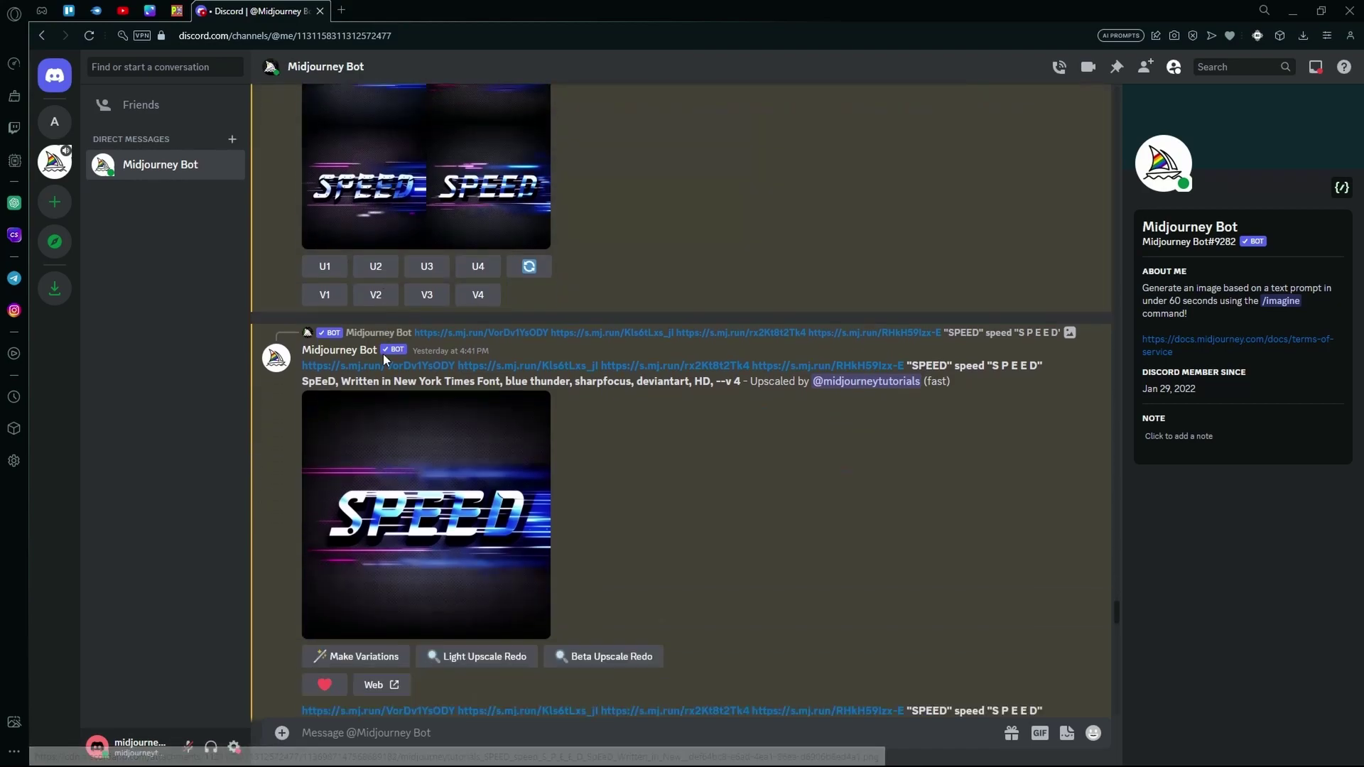
{"action": "scroll", "coordinate": [427, 334], "scroll_direction": "down", "scroll_amount": 2}
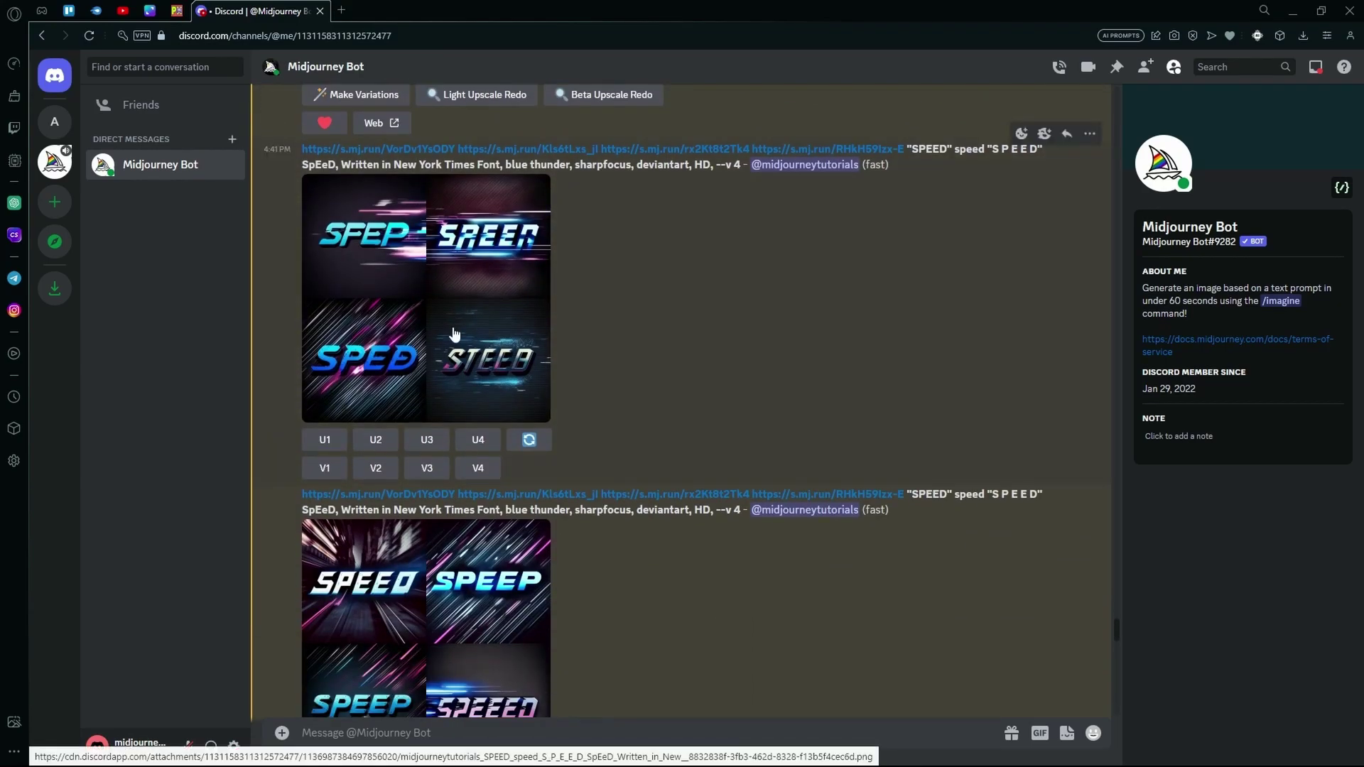
{"action": "scroll", "coordinate": [628, 392], "scroll_direction": "down", "scroll_amount": 2}
{"action": "scroll", "coordinate": [630, 393], "scroll_direction": "down", "scroll_amount": 10}
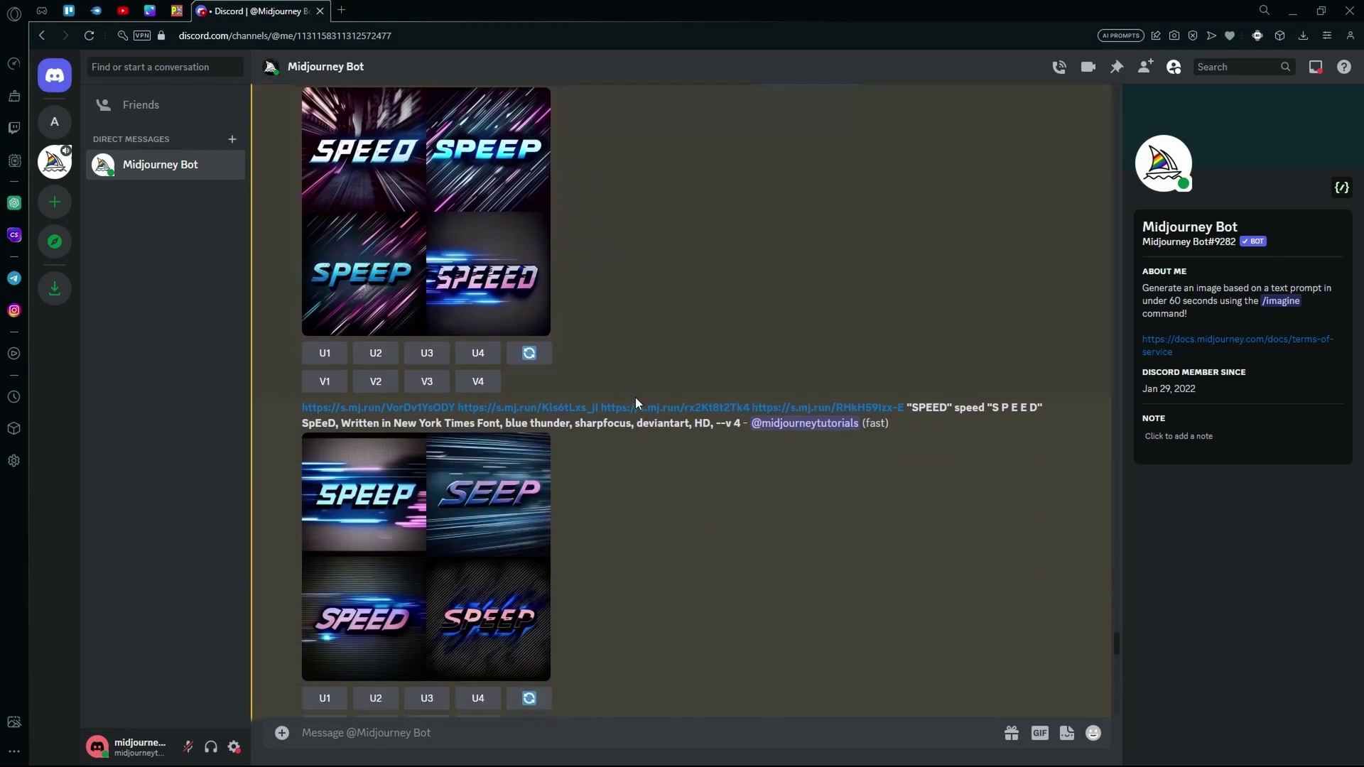
{"action": "scroll", "coordinate": [628, 433], "scroll_direction": "down", "scroll_amount": 4}
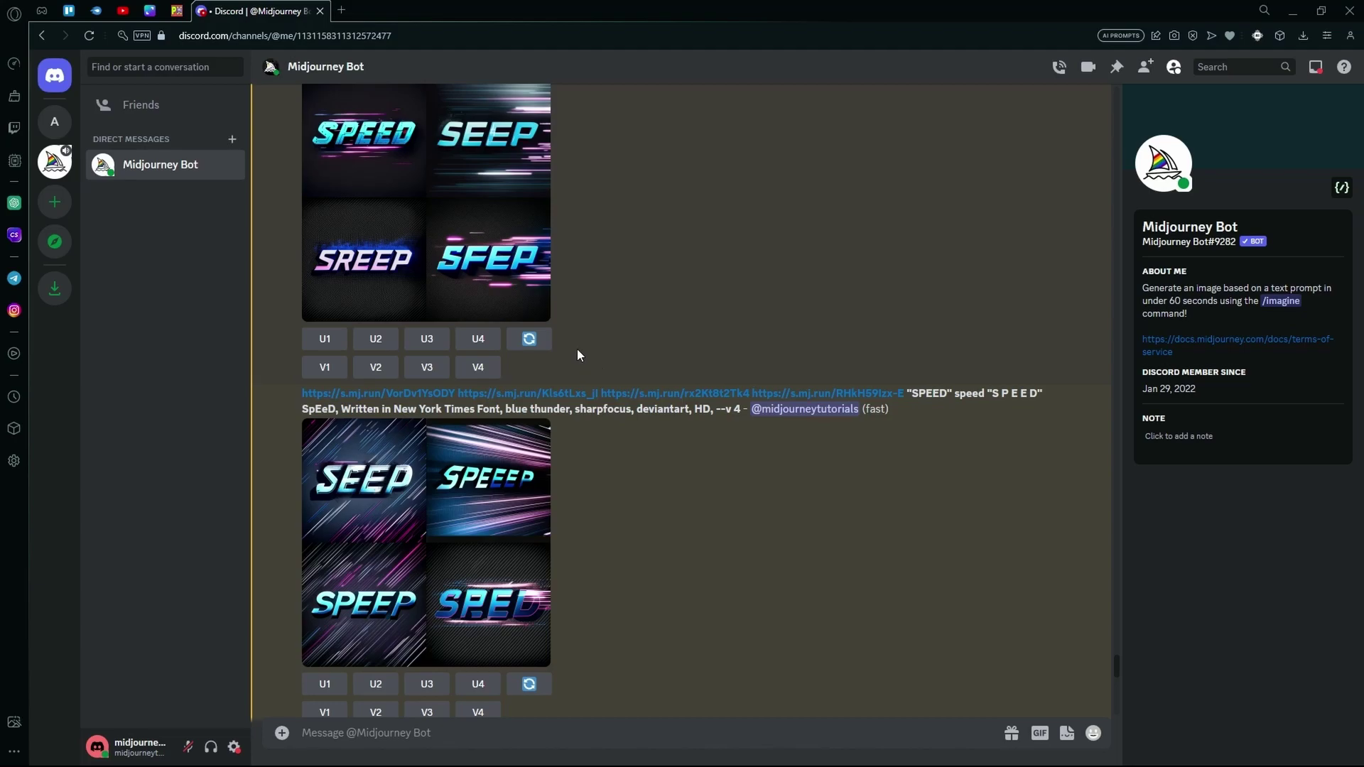
Switch to the Canva whiteboard and look over the SPEED text designs made in different fonts and effects
{"action": "left_click", "coordinate": [152, 8]}
{"action": "scroll", "coordinate": [572, 313], "scroll_direction": "up", "scroll_amount": 9}
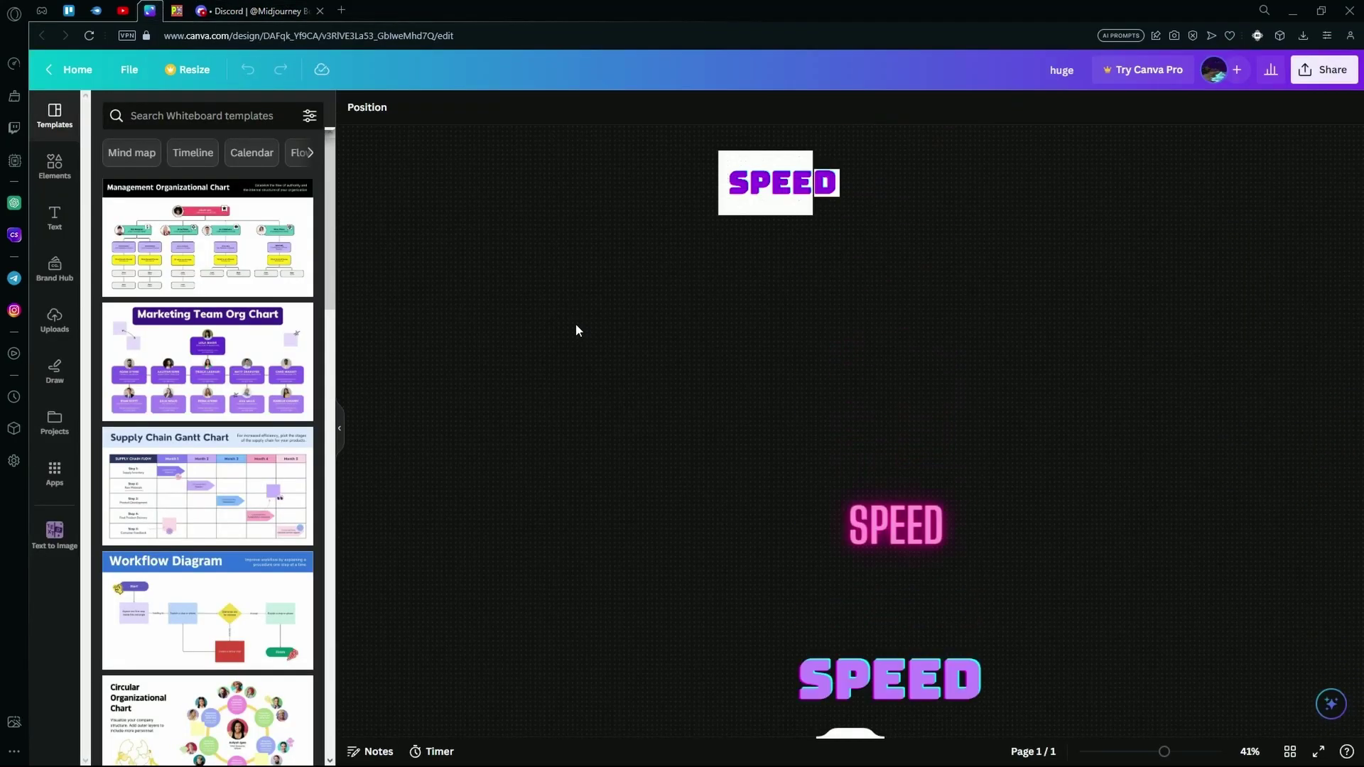
{"action": "scroll", "coordinate": [574, 327], "scroll_direction": "down", "scroll_amount": 3}
{"action": "scroll", "coordinate": [580, 327], "scroll_direction": "up", "scroll_amount": 8}
{"action": "scroll", "coordinate": [588, 325], "scroll_direction": "down", "scroll_amount": 3}
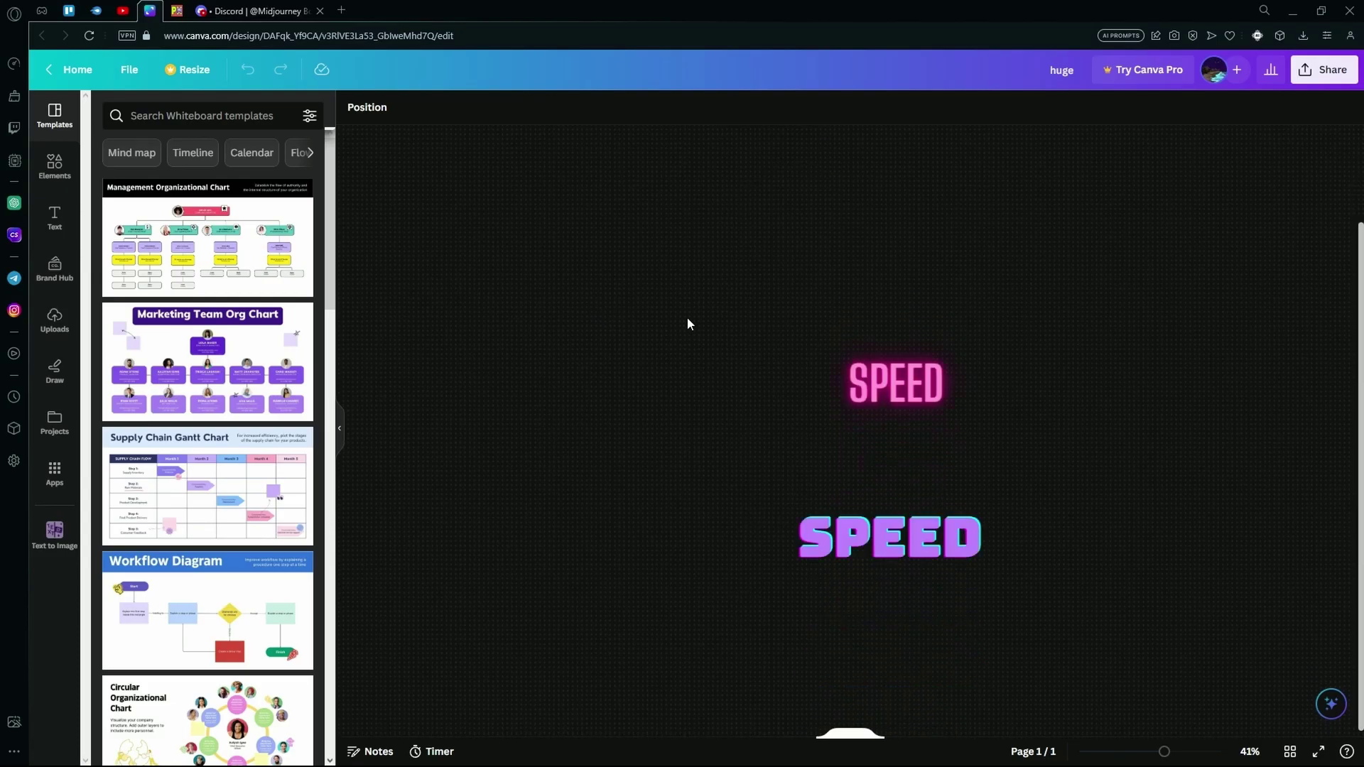
{"action": "scroll", "coordinate": [469, 377], "scroll_direction": "down", "scroll_amount": 10}
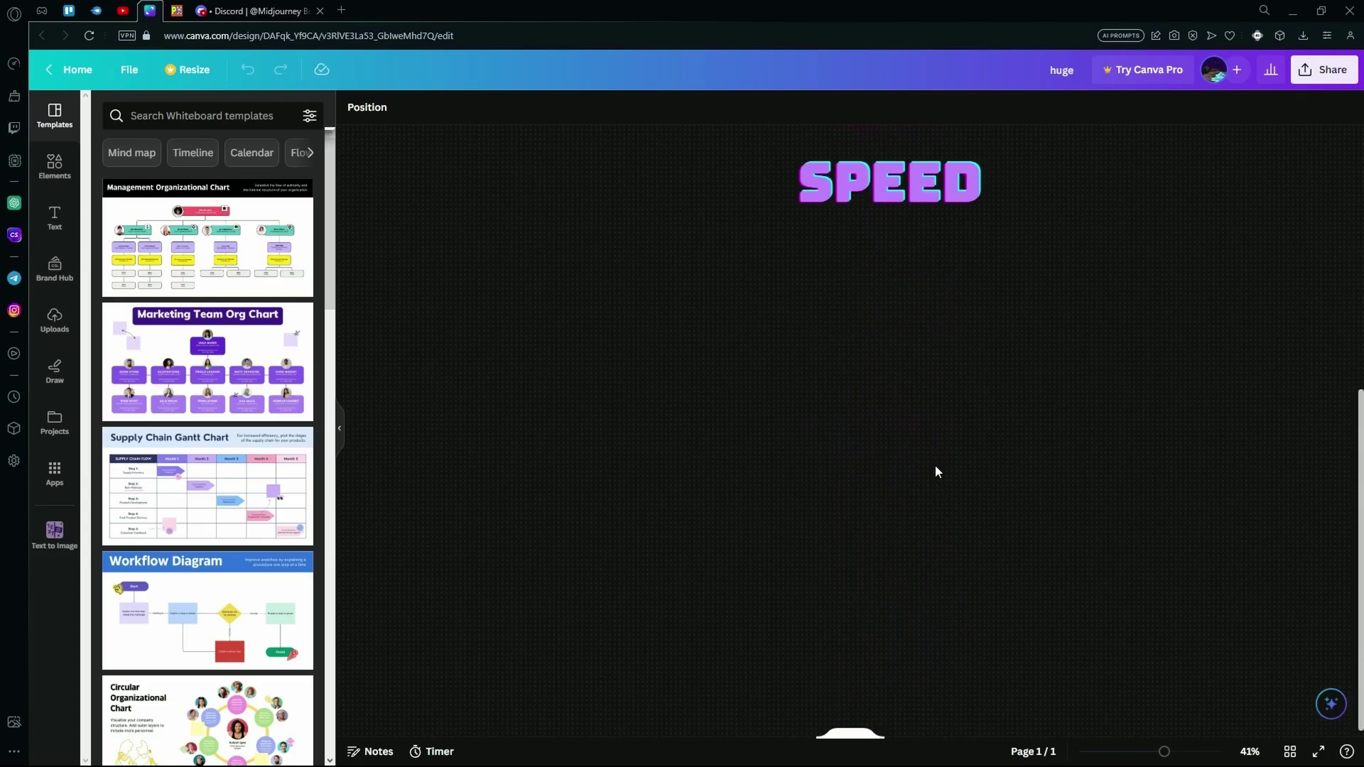
{"action": "scroll", "coordinate": [913, 450], "scroll_direction": "up", "scroll_amount": 5}
{"action": "scroll", "coordinate": [909, 442], "scroll_direction": "down", "scroll_amount": 5}
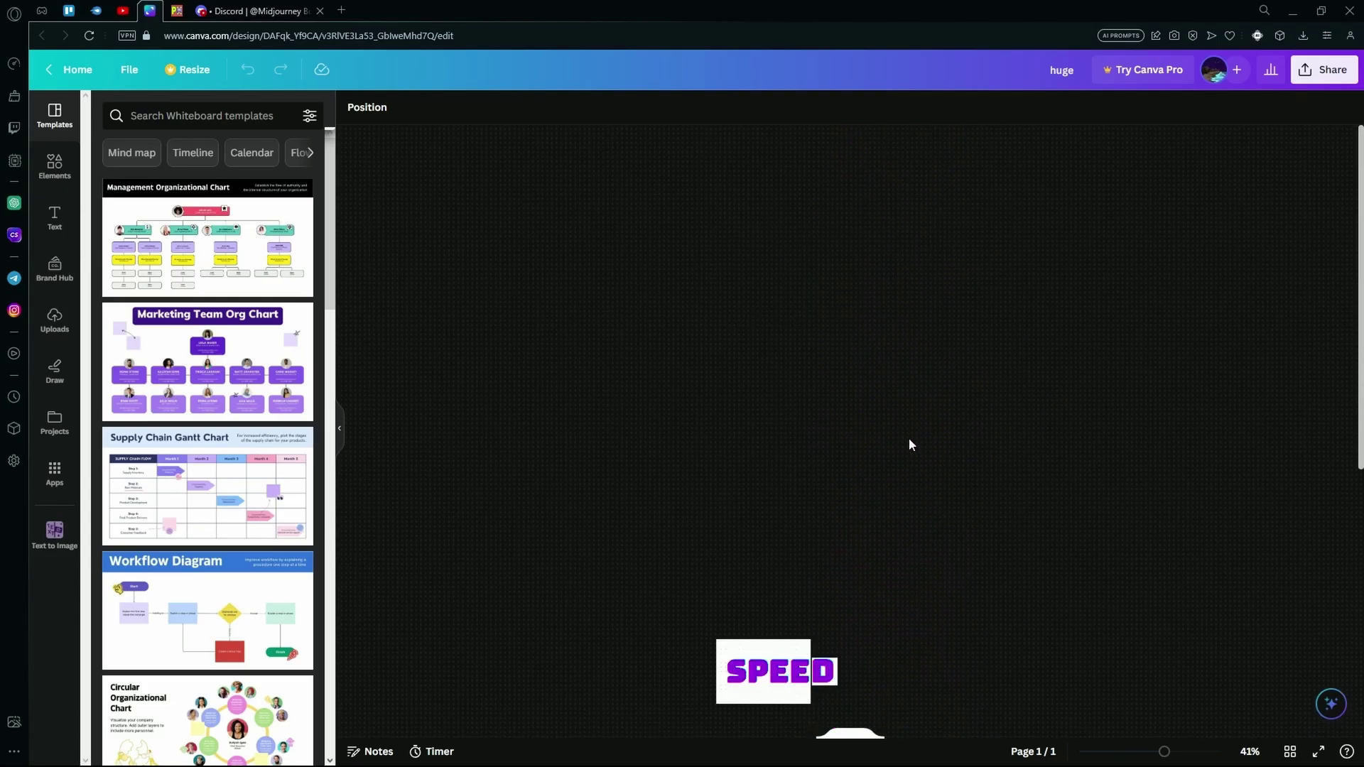
Return to the Midjourney Bot chat in Discord and open the purple SPEED reference image in its own browser page
{"action": "left_click", "coordinate": [257, 11]}
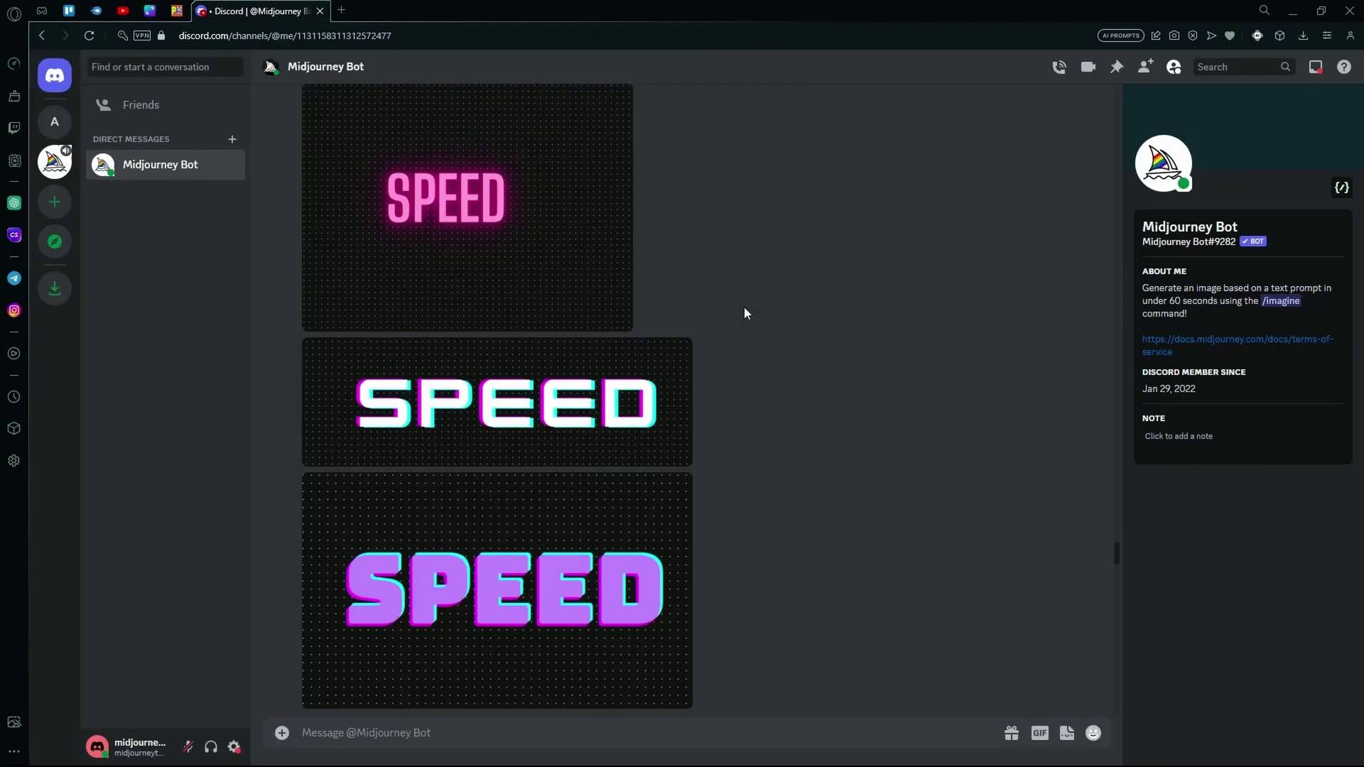
{"action": "scroll", "coordinate": [744, 312], "scroll_direction": "down", "scroll_amount": 2}
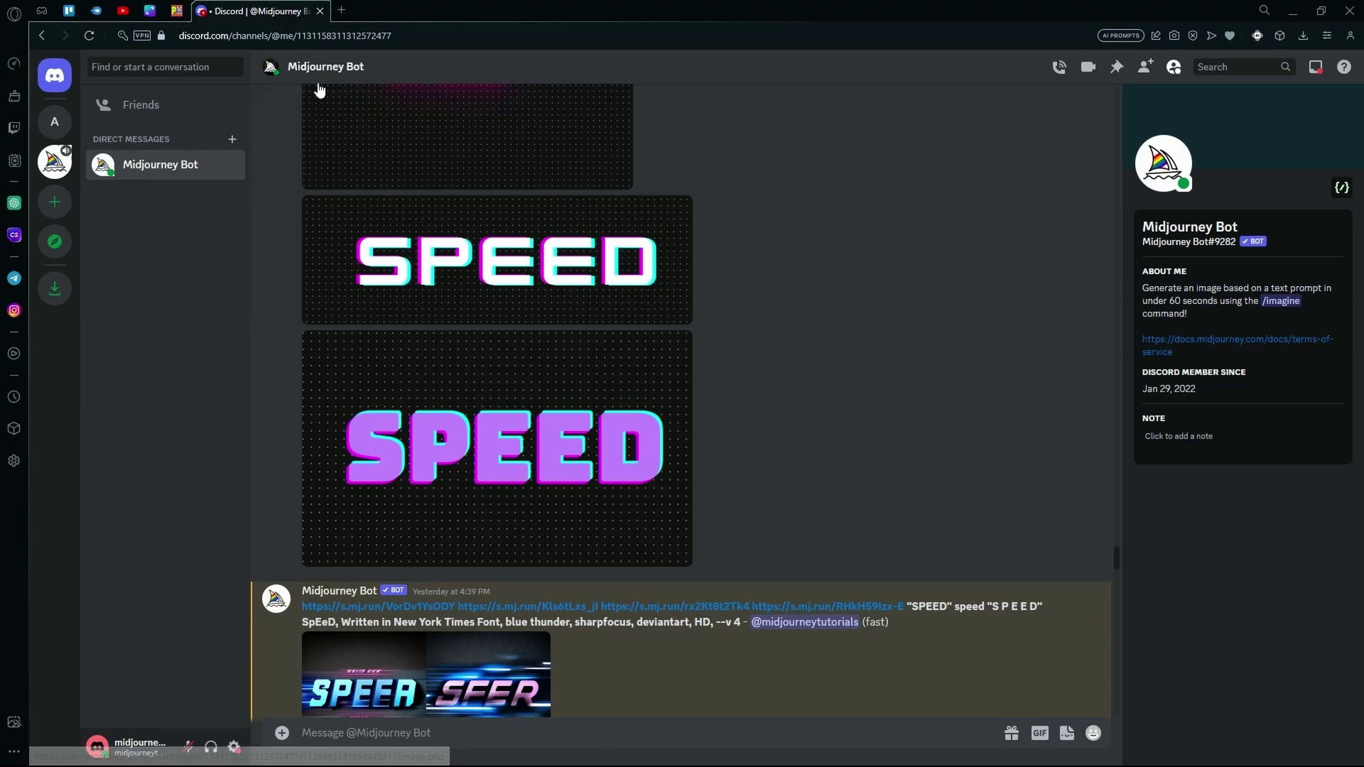
{"action": "left_click", "coordinate": [448, 444]}
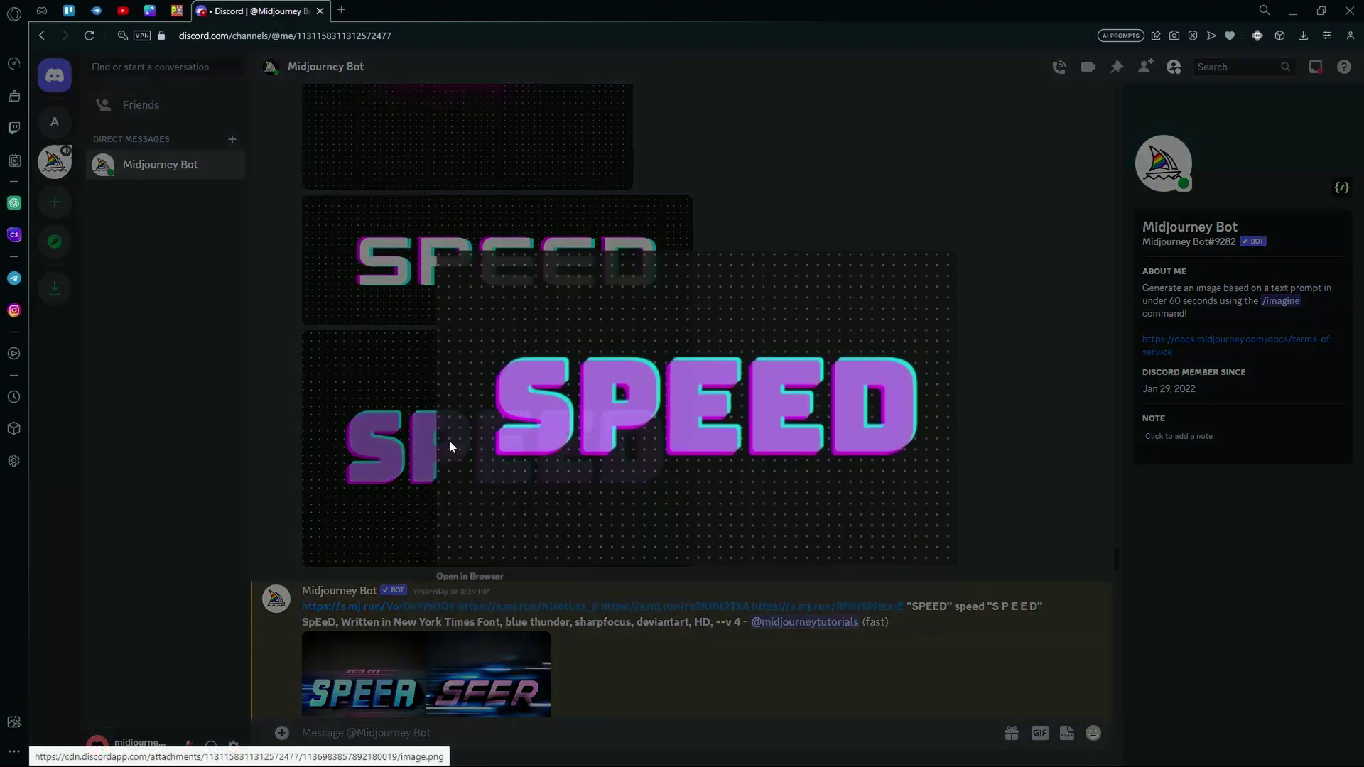
{"action": "left_click", "coordinate": [449, 586]}
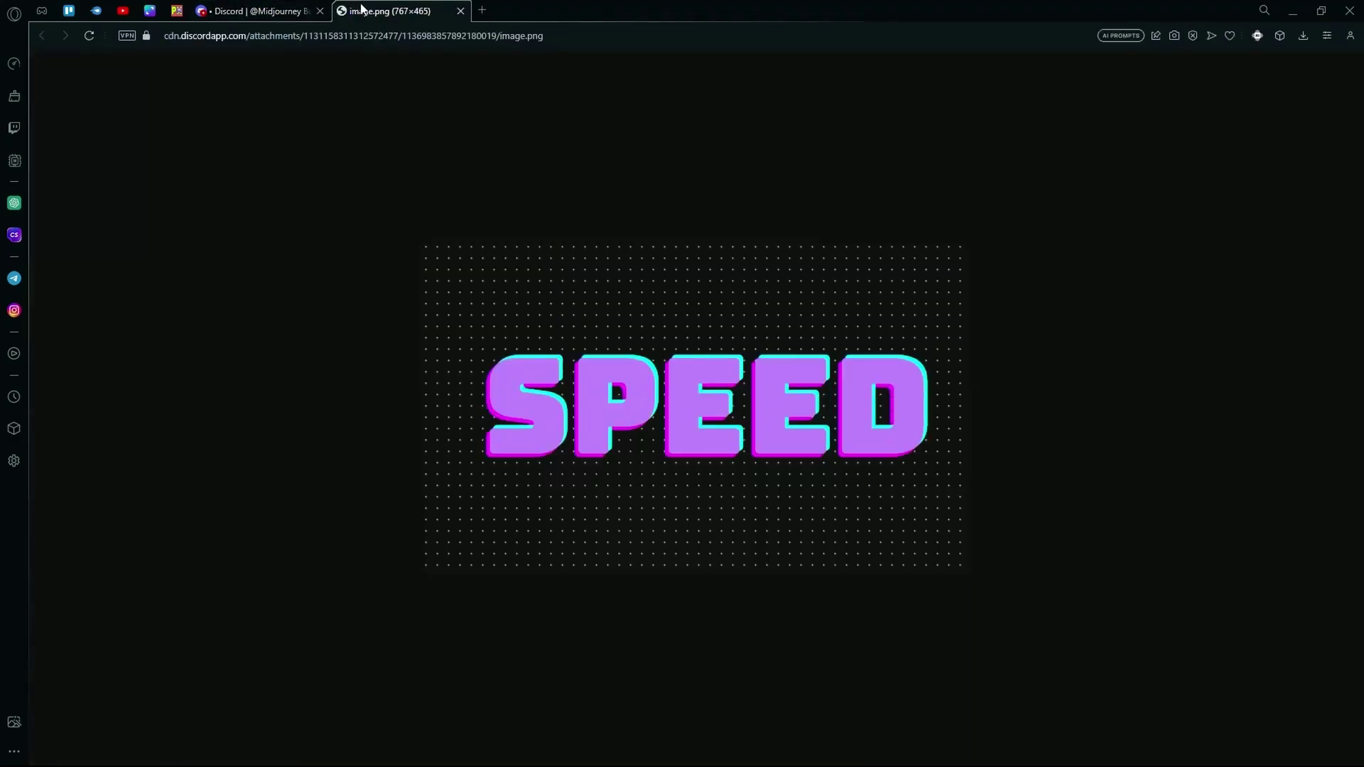
{"action": "right_click", "coordinate": [723, 385]}
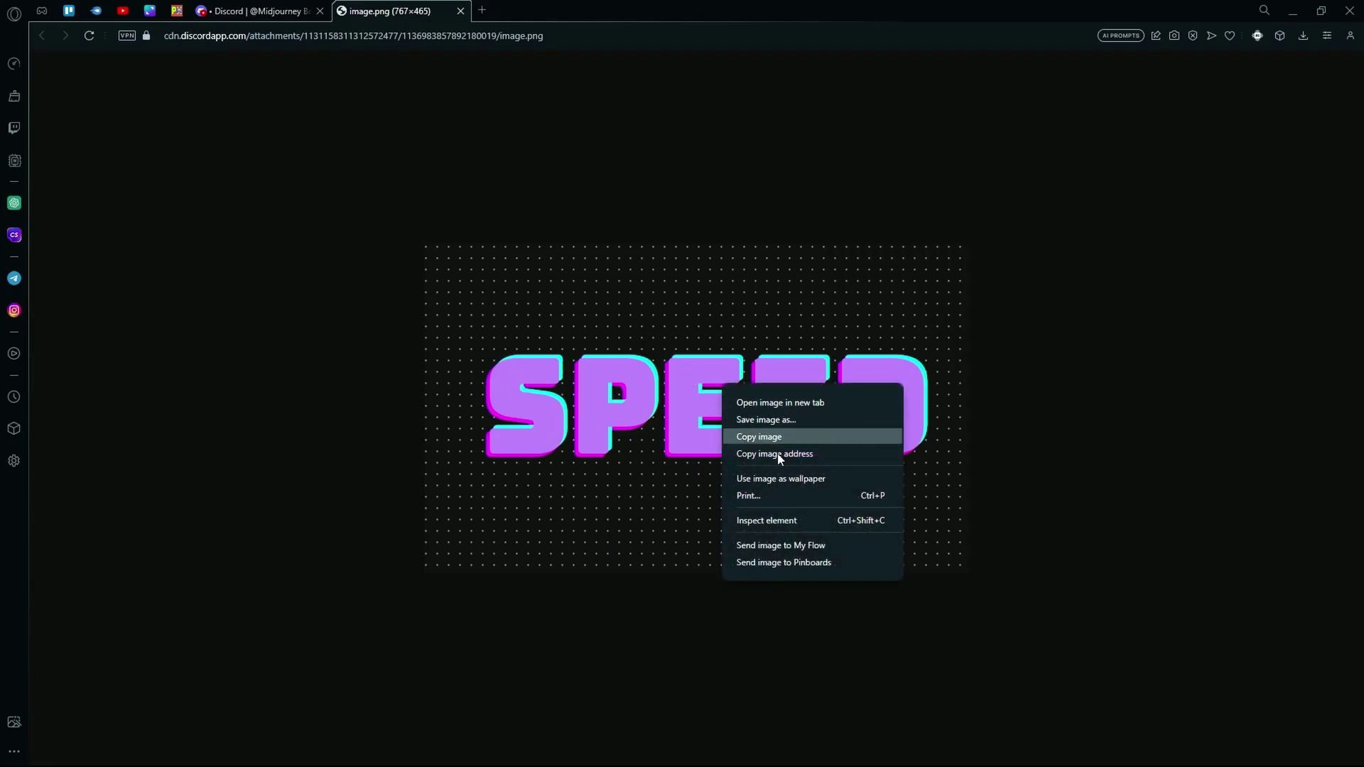
{"action": "left_click", "coordinate": [606, 307]}
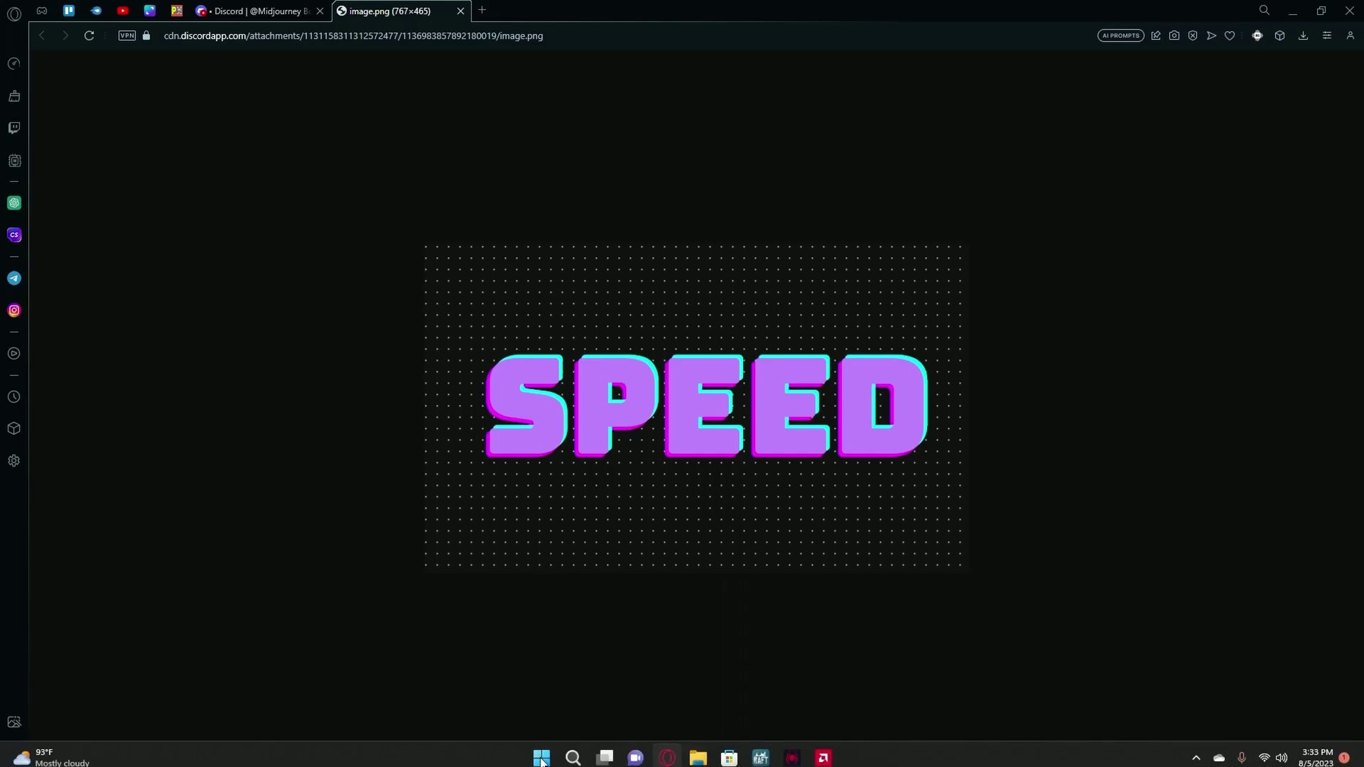
Open Sticky Notes, highlight the four saved reference image links, and close the note
{"action": "left_click", "coordinate": [574, 756]}
{"action": "type", "text": "note"}
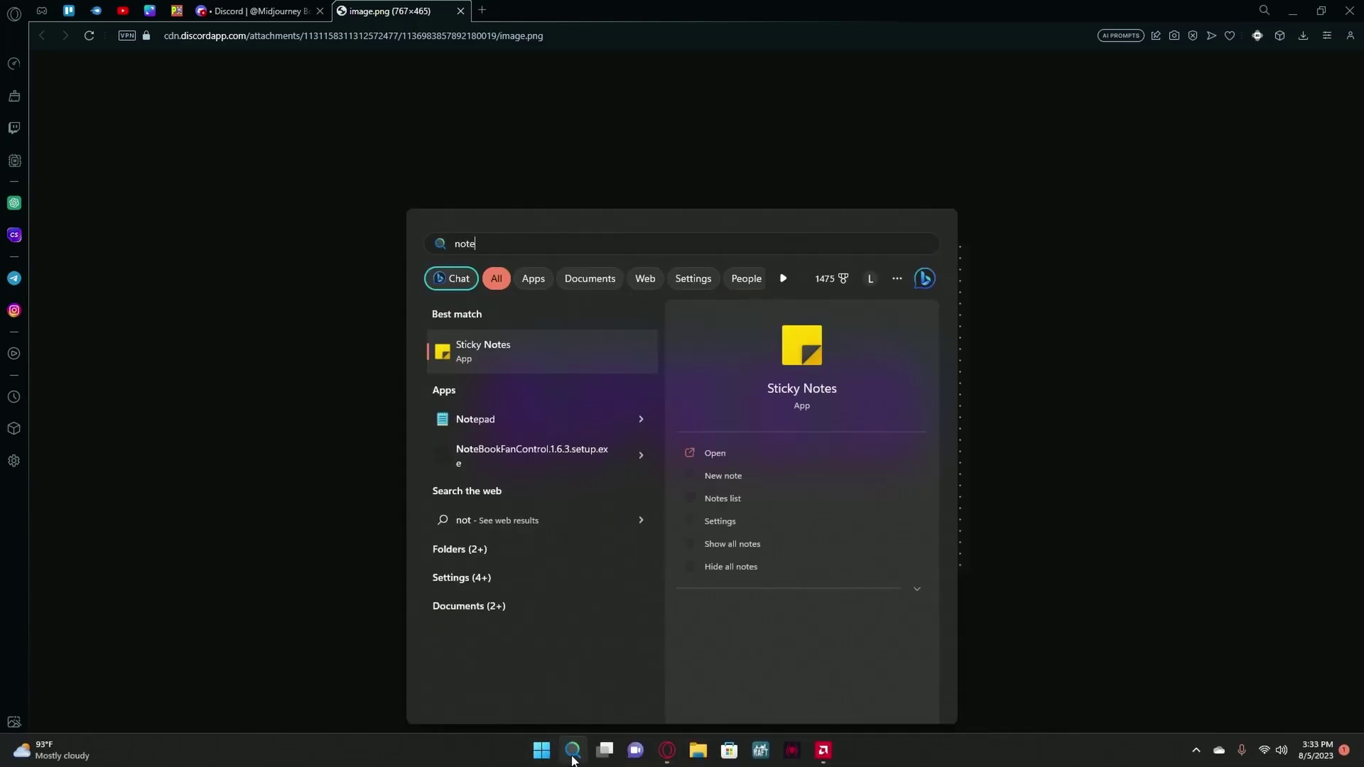
{"action": "left_click", "coordinate": [540, 359]}
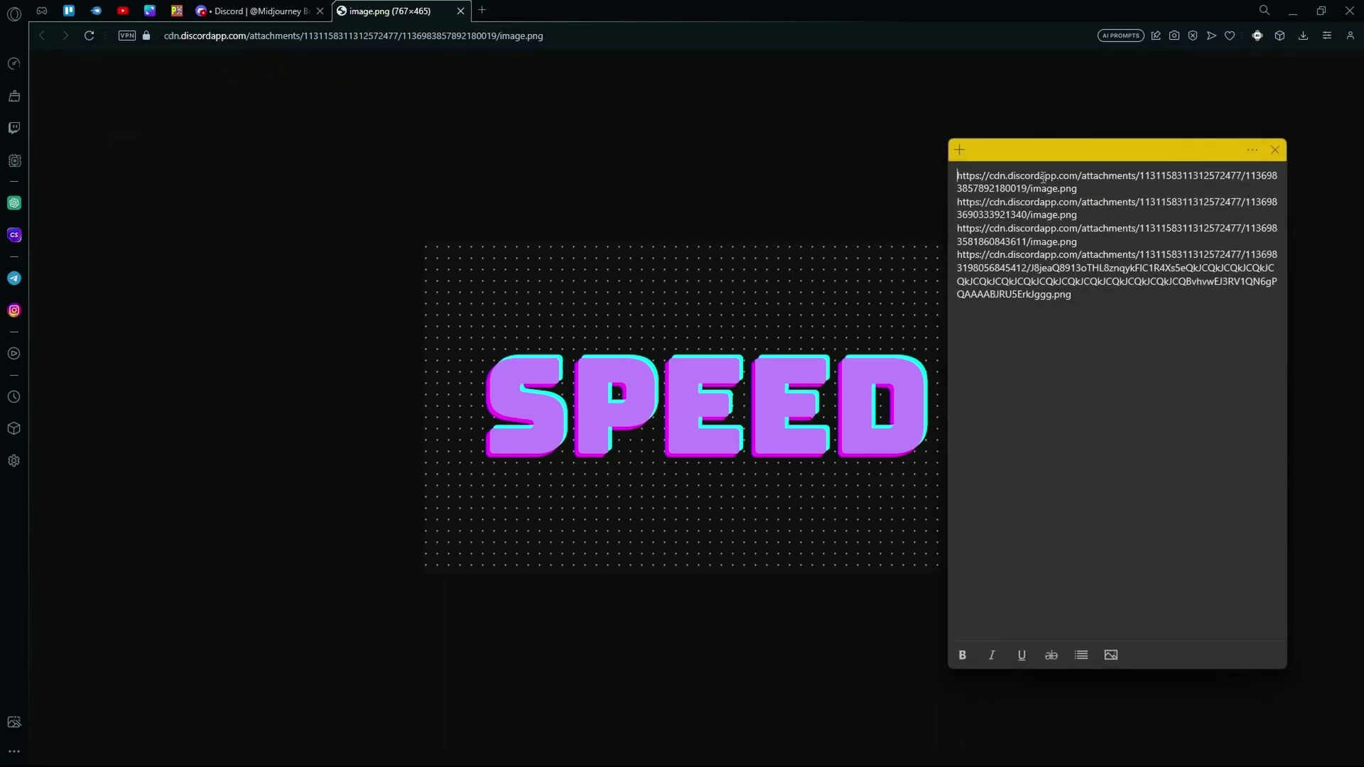
{"action": "left_click_drag", "start_coordinate": [1092, 318], "coordinate": [940, 182]}
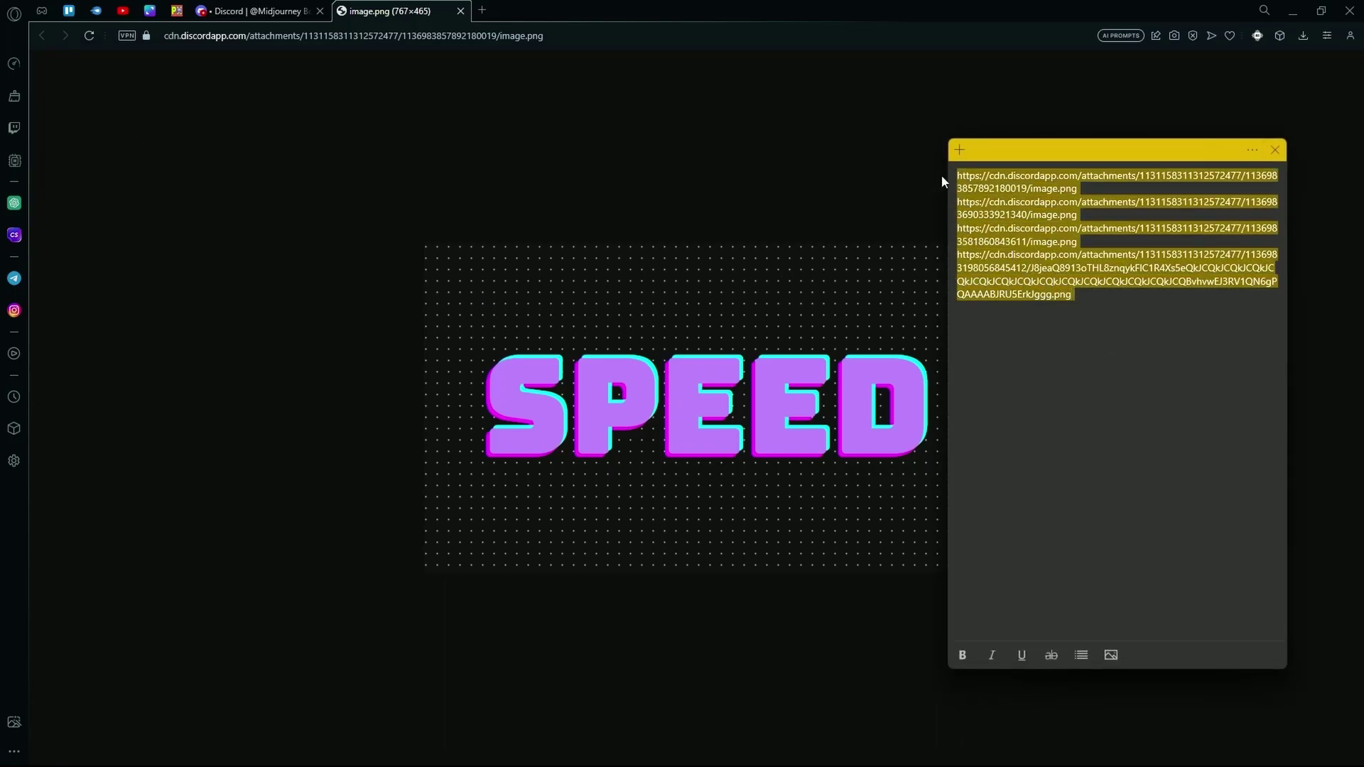
{"action": "right_click", "coordinate": [999, 183]}
{"action": "left_click", "coordinate": [1244, 163]}
{"action": "left_click", "coordinate": [1275, 149]}
Return to the Discord chat, close the enlarged image, and select the full prompt text of the latest upscaled result for copying
{"action": "left_click", "coordinate": [266, 11]}
{"action": "left_click", "coordinate": [329, 341]}
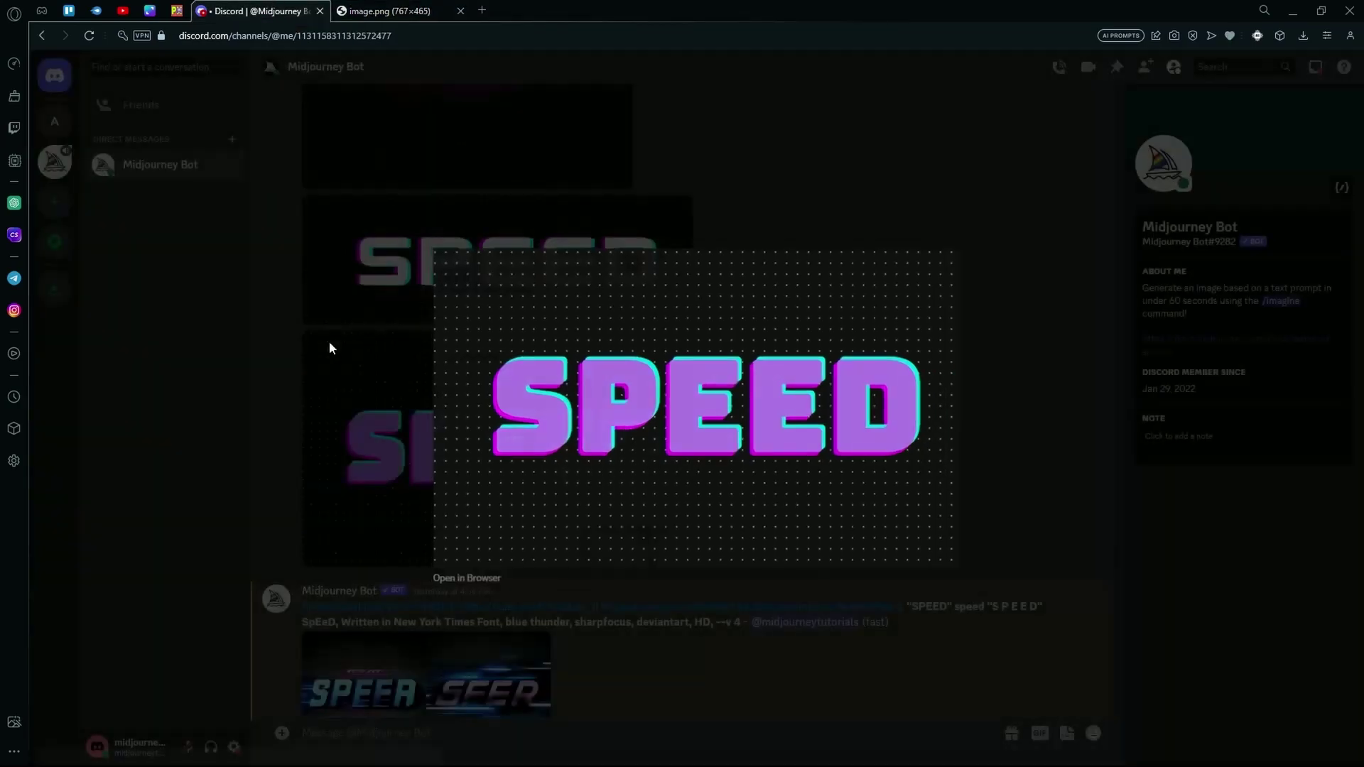
{"action": "scroll", "coordinate": [575, 362], "scroll_direction": "down", "scroll_amount": 5}
{"action": "scroll", "coordinate": [576, 361], "scroll_direction": "down", "scroll_amount": 10}
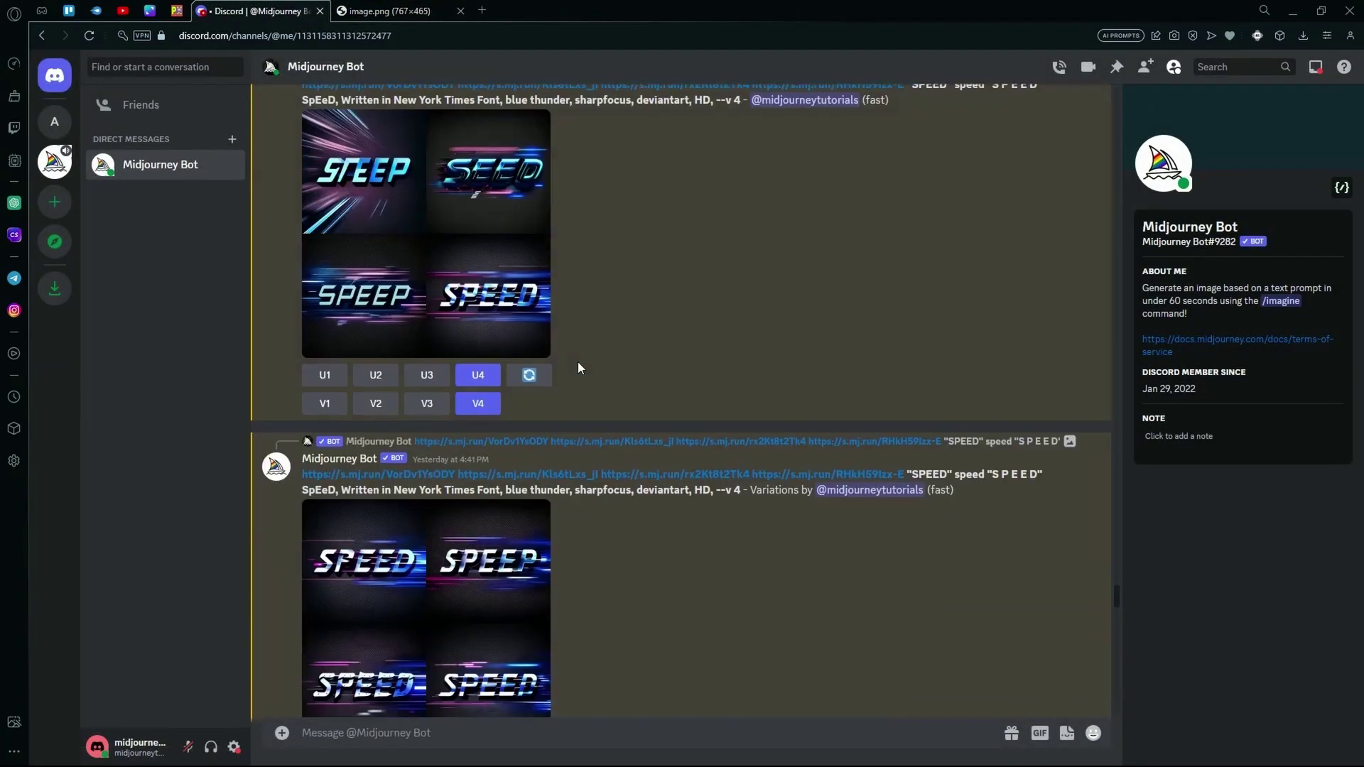
{"action": "scroll", "coordinate": [672, 325], "scroll_direction": "down", "scroll_amount": 5}
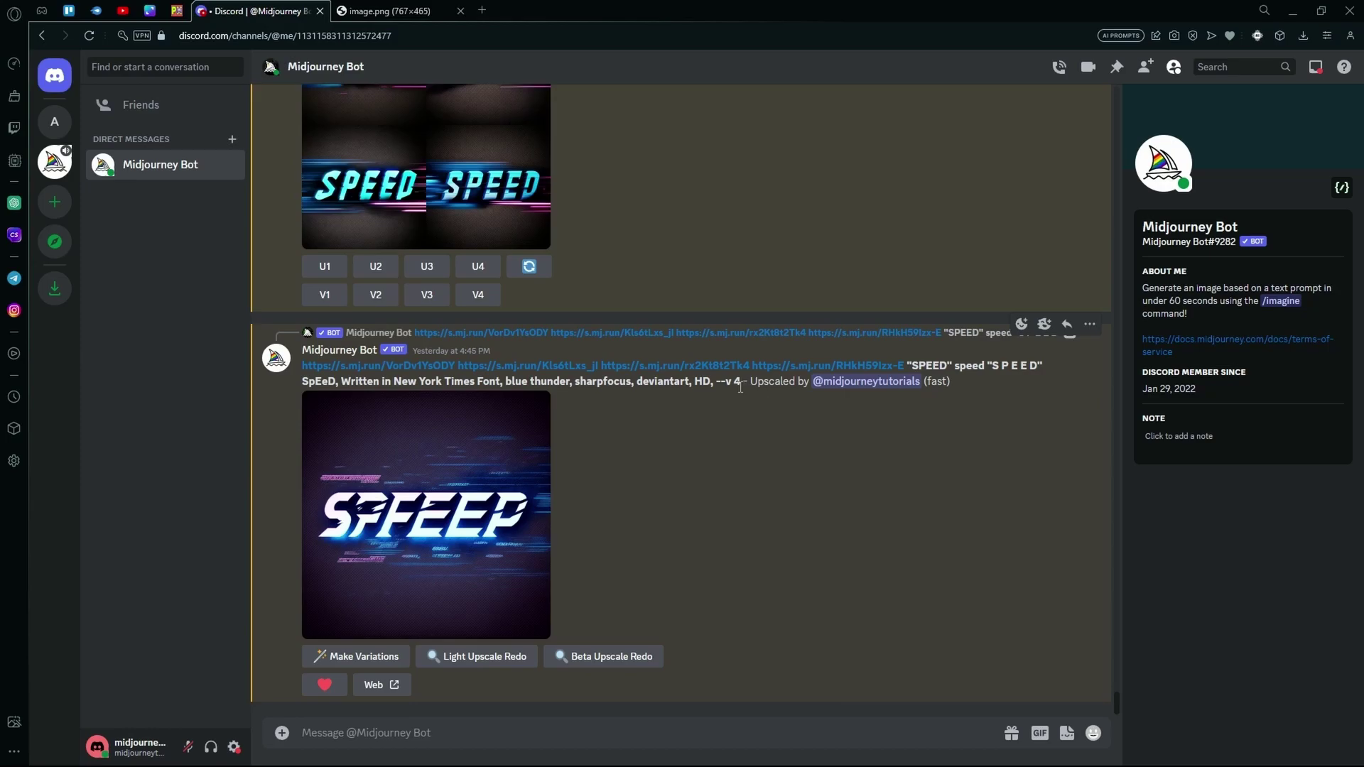
{"action": "left_click_drag", "start_coordinate": [740, 387], "coordinate": [302, 378]}
{"action": "key", "text": "ctrl+c"}
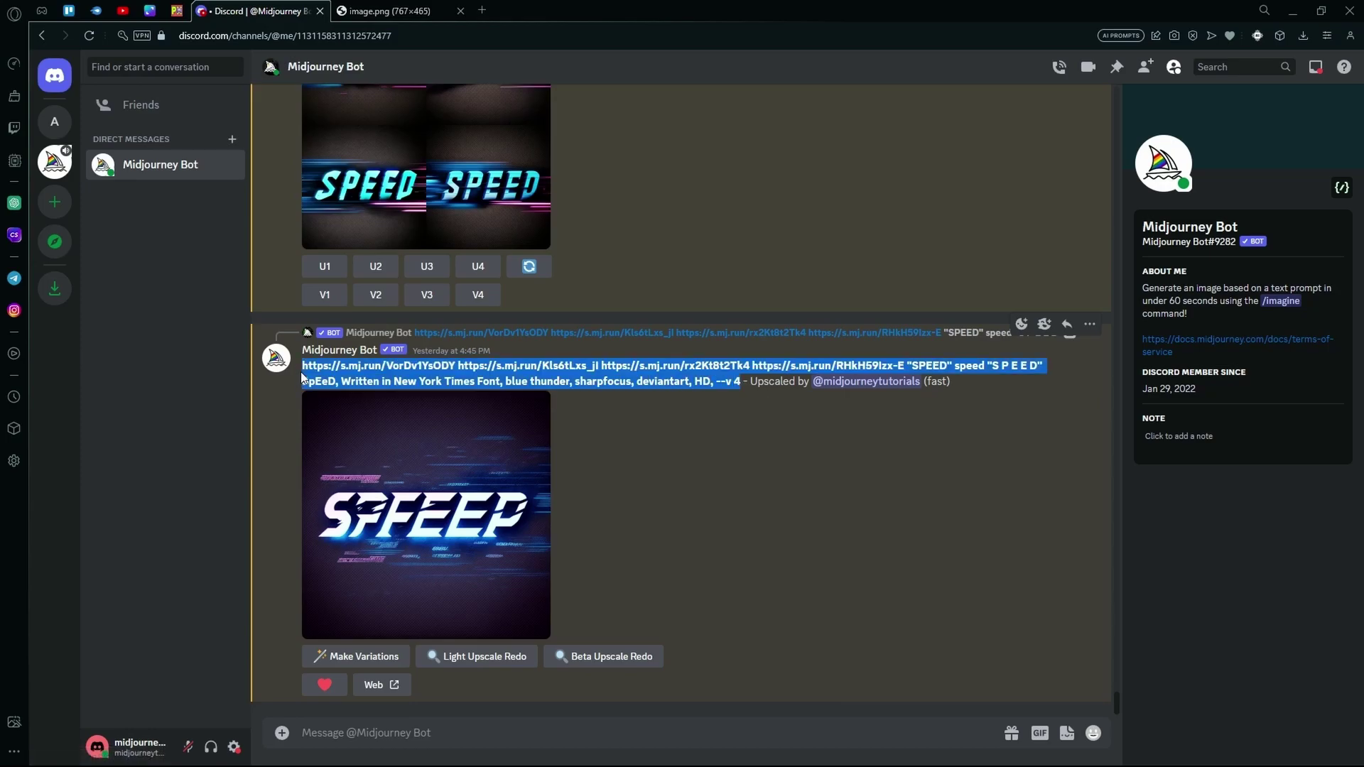
Start an /imagine command for the Midjourney Bot and paste the copied SPEED prompt into it
{"action": "left_click", "coordinate": [425, 738]}
{"action": "type", "text": "/imagine"}
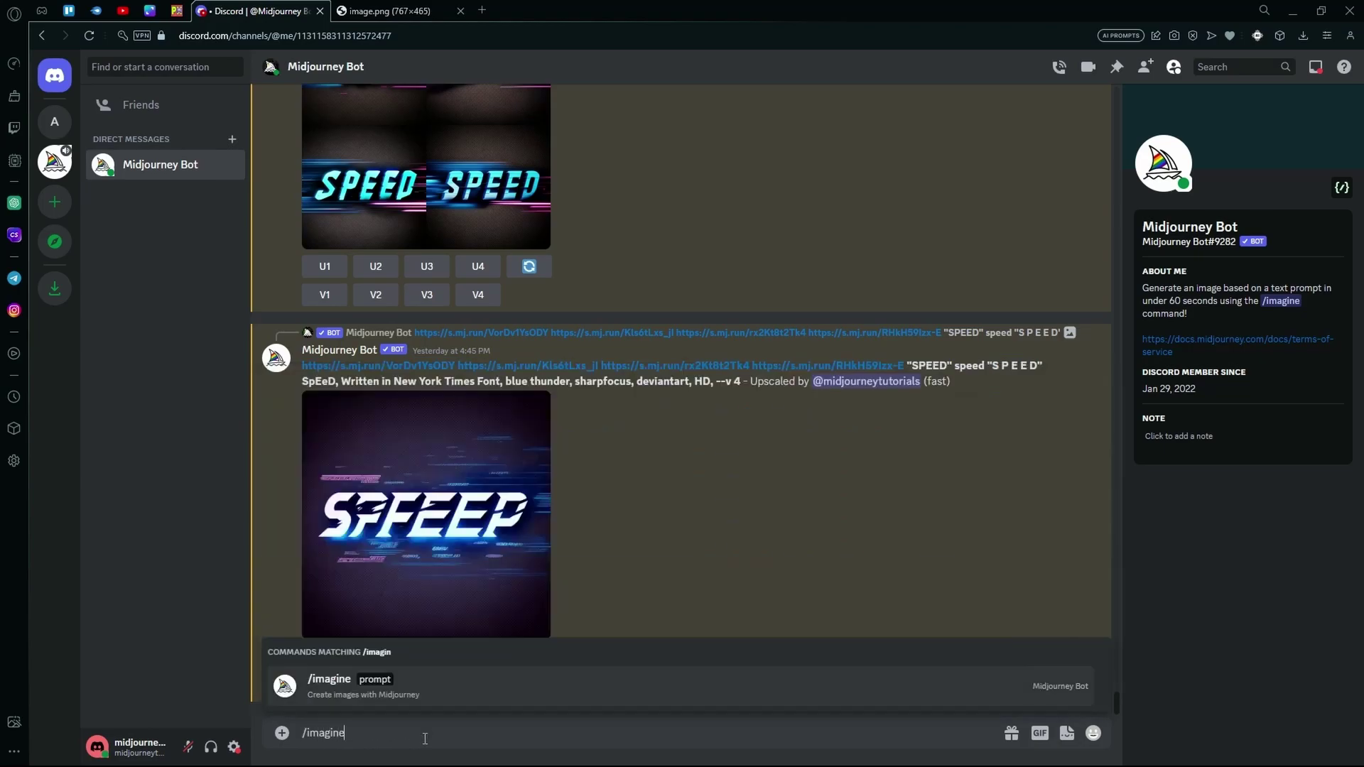
{"action": "key", "text": "Return"}
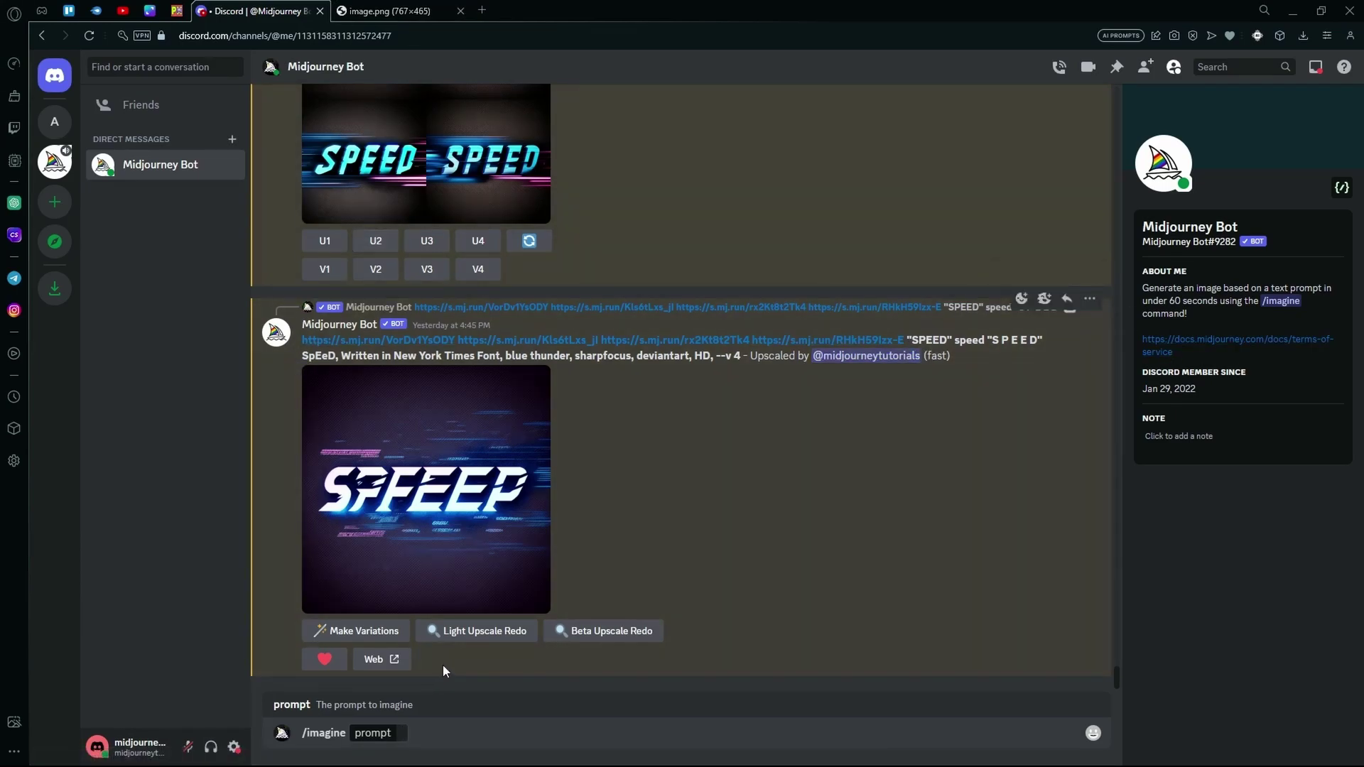
{"action": "key", "text": "ctrl+v"}
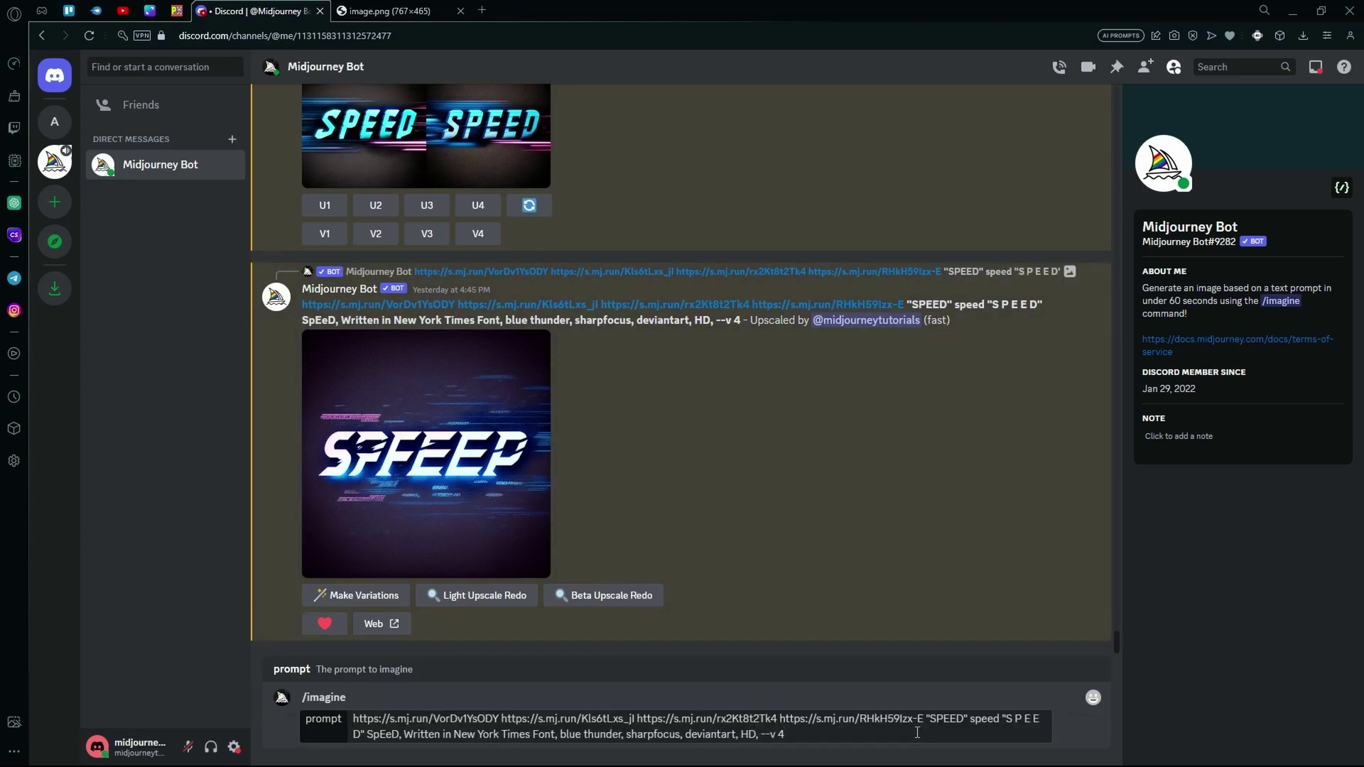
Examine the four image links and the repeated SPEED spellings in the pasted prompt
{"action": "left_click_drag", "start_coordinate": [923, 722], "coordinate": [353, 719]}
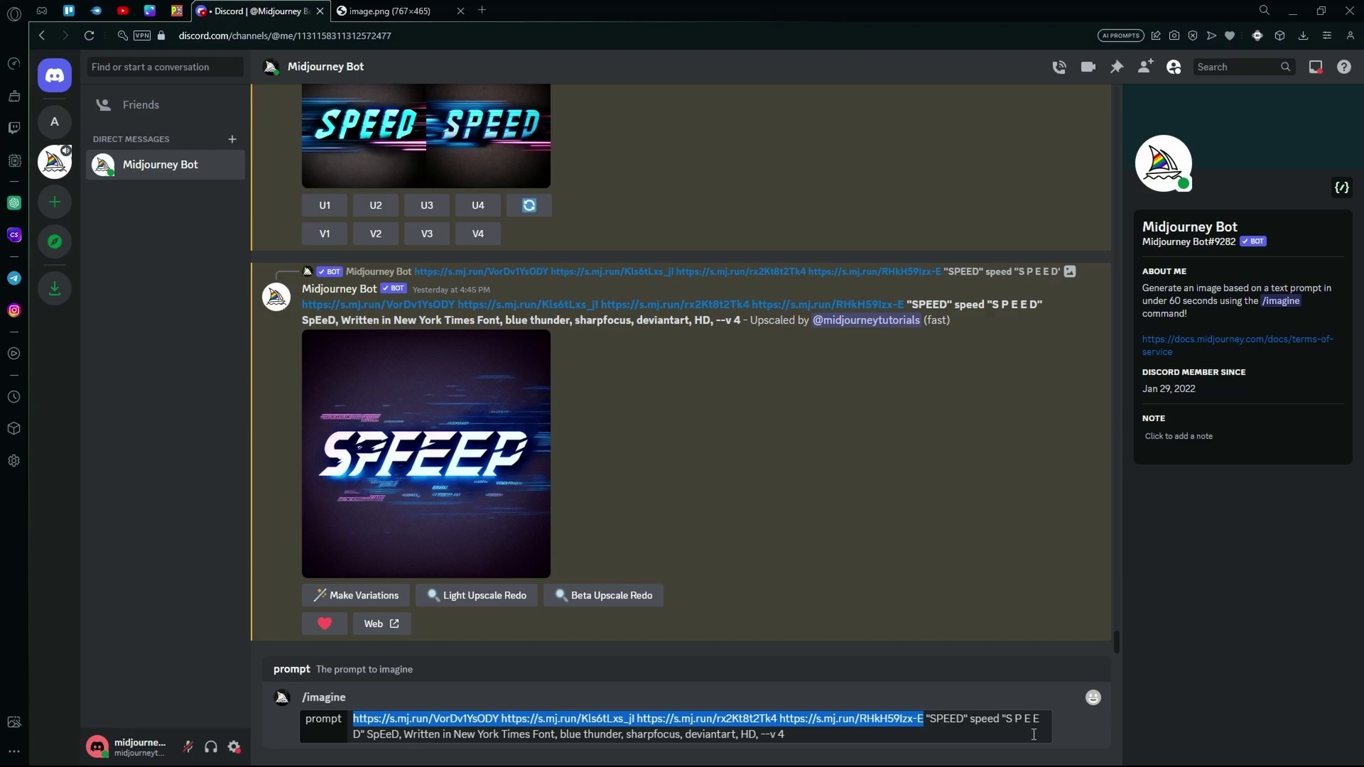
{"action": "left_click", "coordinate": [935, 726]}
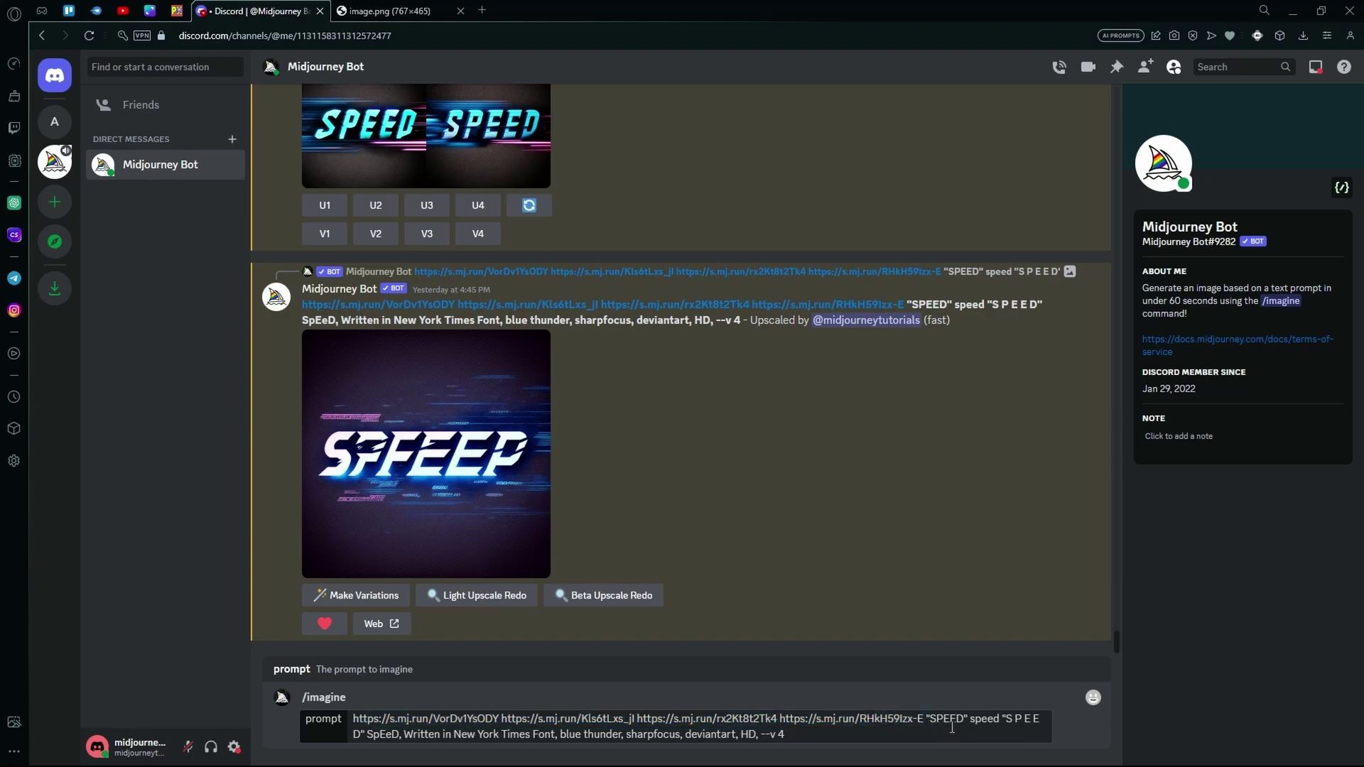
{"action": "left_click_drag", "start_coordinate": [936, 720], "coordinate": [1042, 726]}
{"action": "left_click", "coordinate": [1005, 727]}
{"action": "left_click", "coordinate": [1041, 722]}
{"action": "left_click_drag", "start_coordinate": [375, 736], "coordinate": [566, 736]}
{"action": "left_click", "coordinate": [543, 639]}
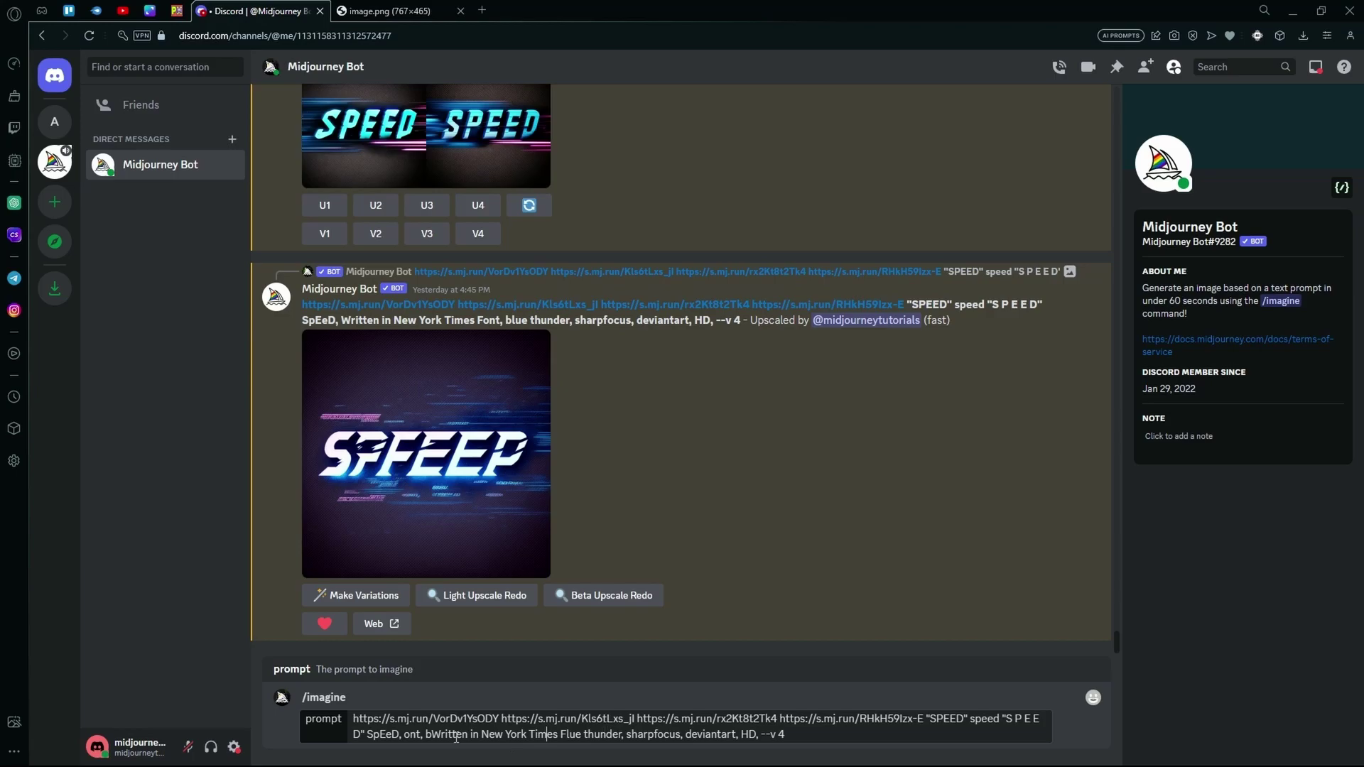
{"action": "key", "text": "ctrl+z"}
Change "blue thunder" to "red thunder" in the prompt, submit it, and reroll the resulting grid
{"action": "left_click_drag", "start_coordinate": [405, 739], "coordinate": [521, 739]}
{"action": "left_click", "coordinate": [407, 740]}
{"action": "left_click", "coordinate": [618, 755]}
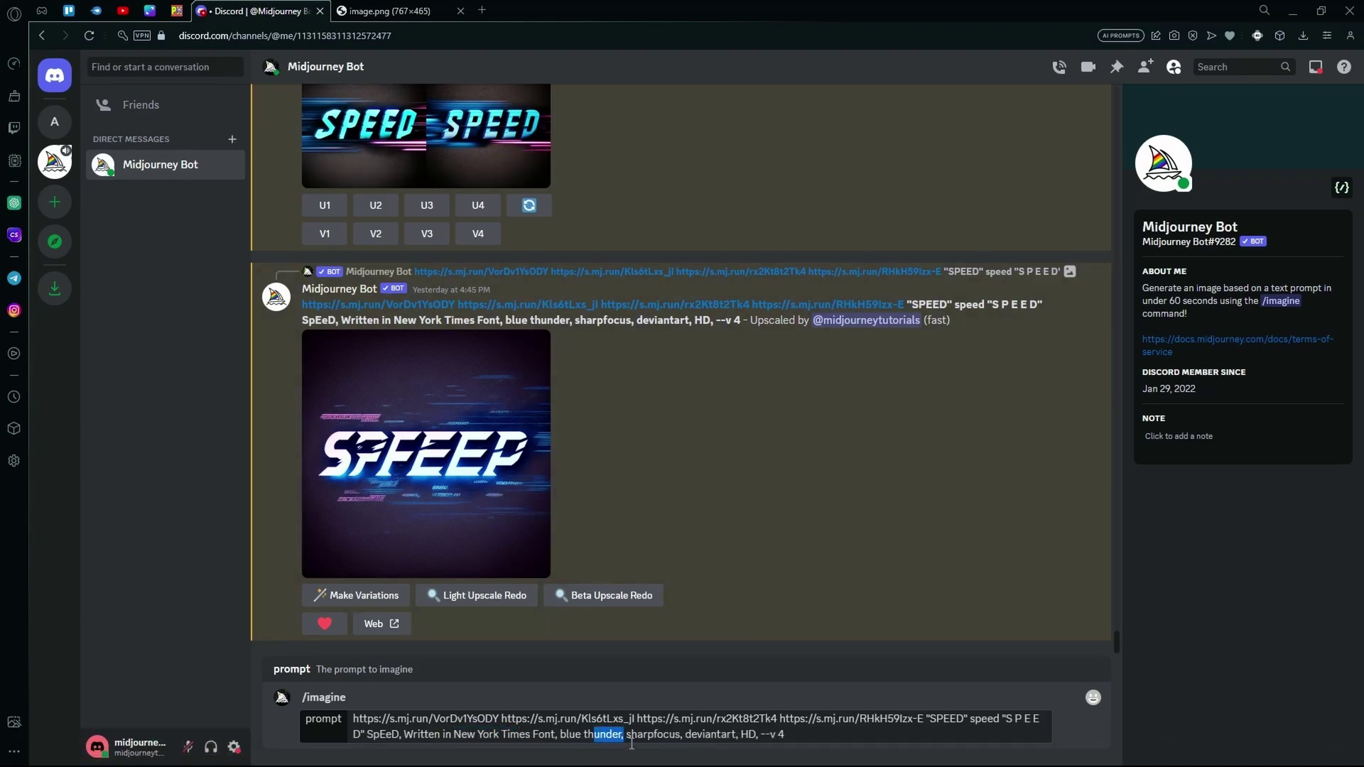
{"action": "left_click_drag", "start_coordinate": [625, 739], "coordinate": [733, 740]}
{"action": "left_click", "coordinate": [712, 738]}
{"action": "left_click", "coordinate": [750, 740]}
{"action": "key", "text": "Return"}
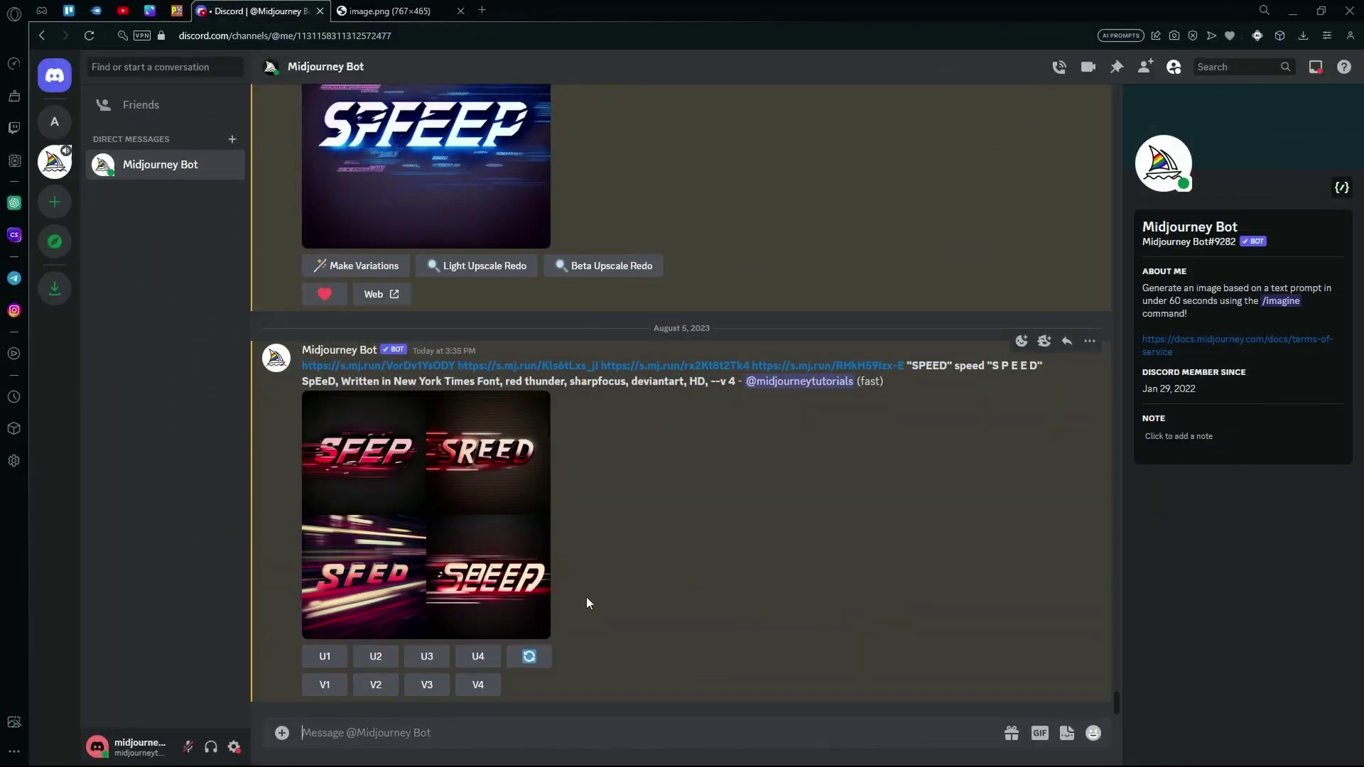
{"action": "left_click", "coordinate": [535, 666]}
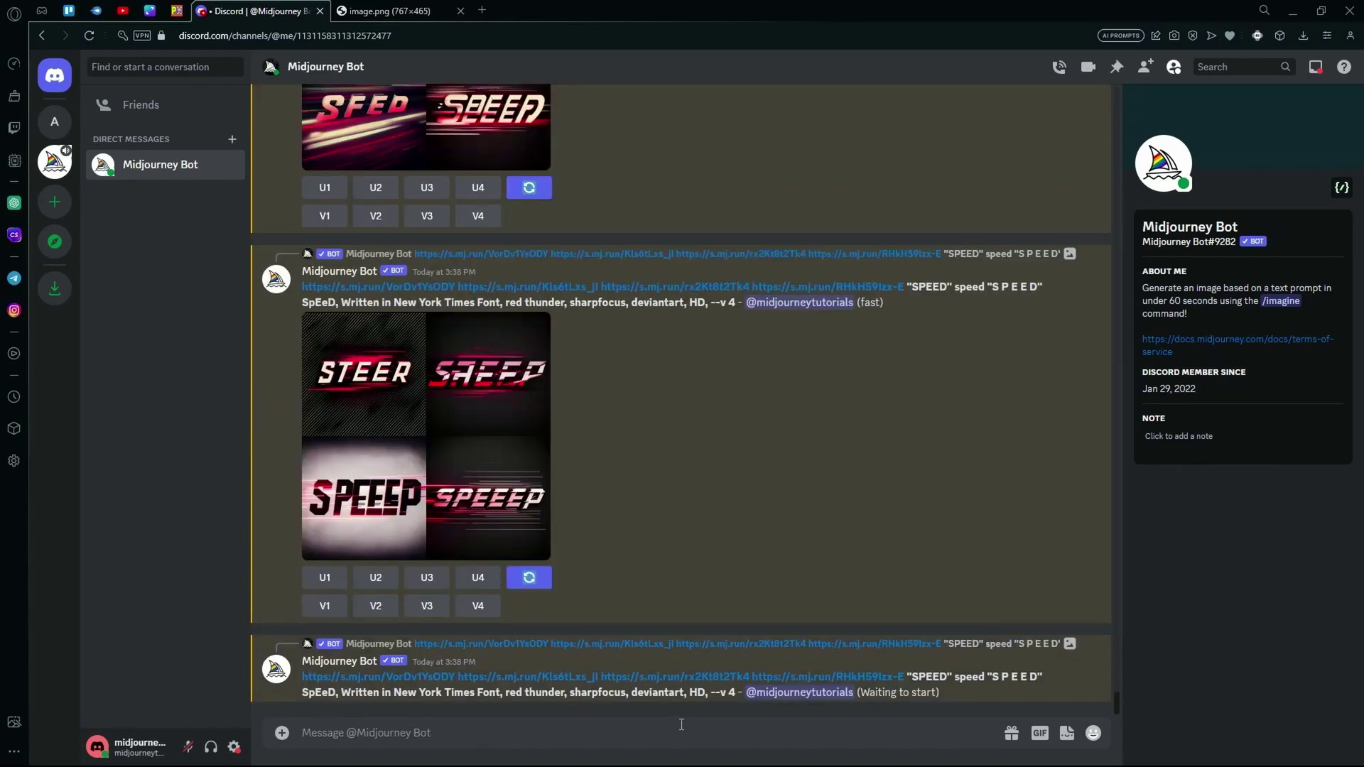
Start another /imagine command and paste the copied red thunder prompt into it
{"action": "type", "text": "/imagine"}
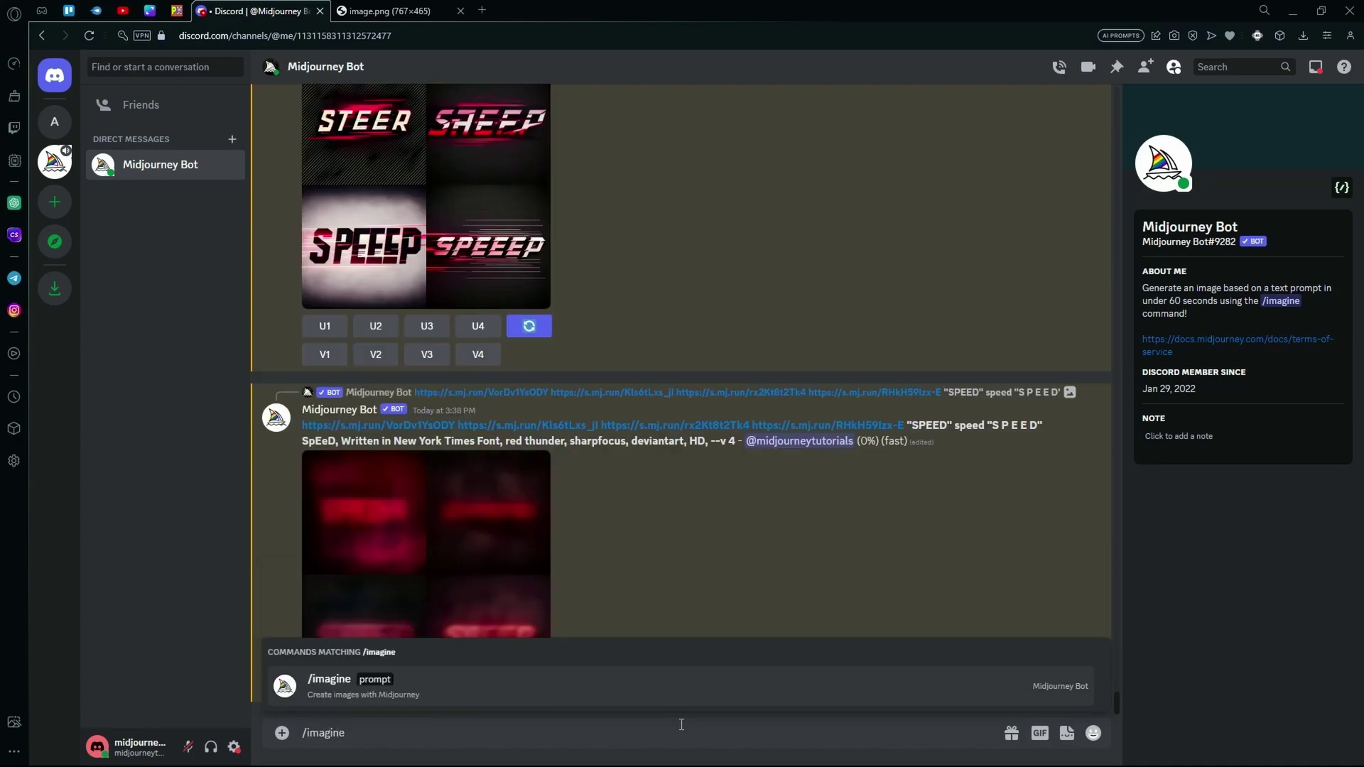
{"action": "key", "text": "Return"}
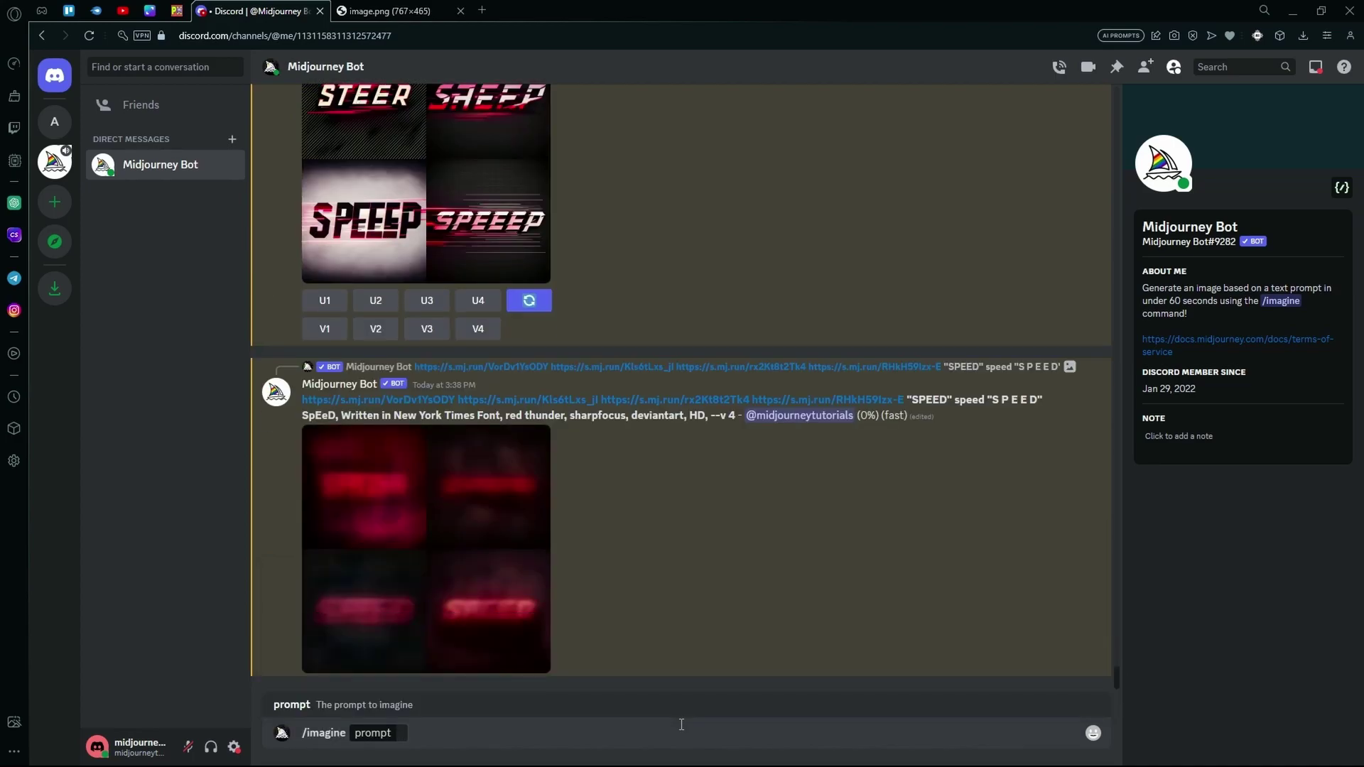
{"action": "type", "text": "**<https://s.mj.run/VorDv1YsODY> <https://s.mj.run/Kls6tLxs_jl> <https://s.mj.run/rx2Kt8t2Tk4> <https://s.mj.run/RHkH59Izx-E> \"SPEED\" speed \"S P E E D\" SpEeD, Written in New York Times Font, red thunder, sharpfocus, deviantart, HD, --v 4** - @midjourneytutorials (Waiting to start)"}
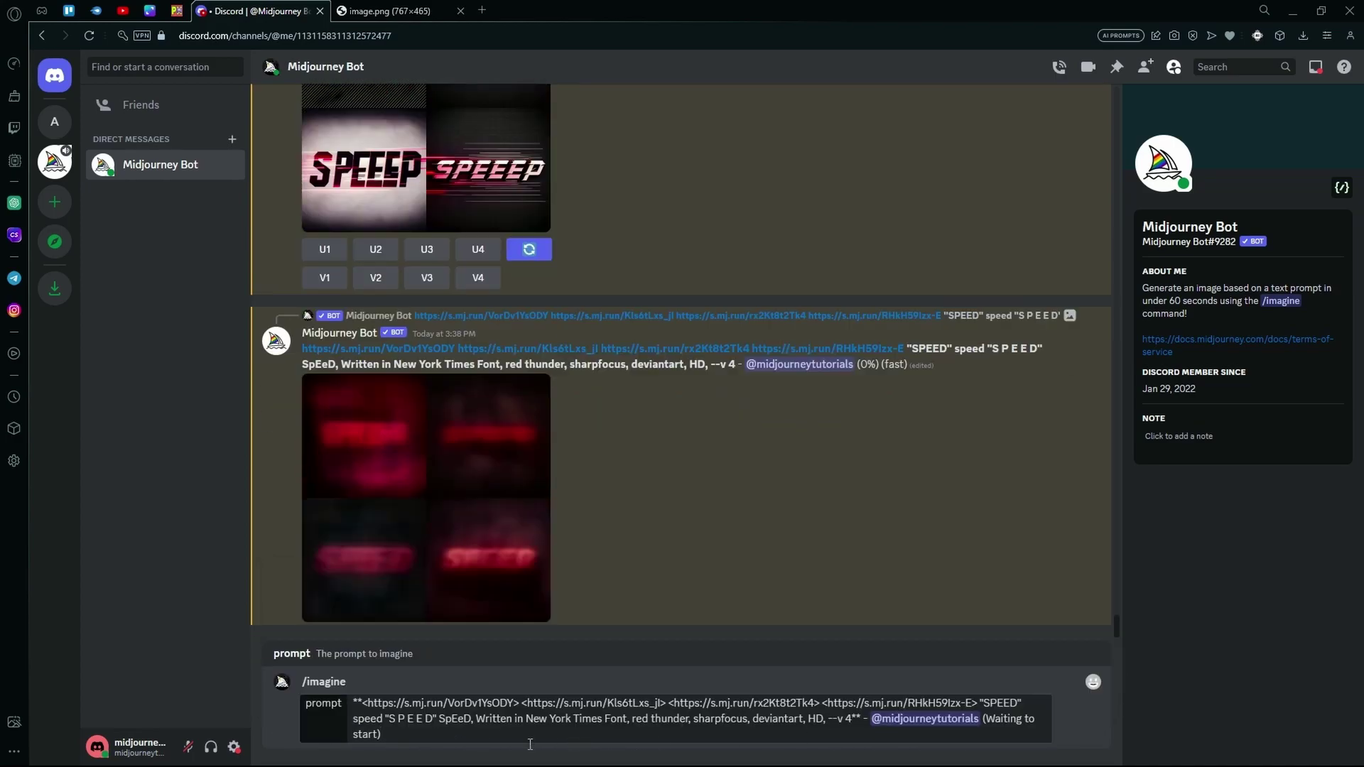
Remove everything after "--v 4" from the pasted prompt, append "--repeat 3", and submit it with the three prompts confirmed
{"action": "left_click_drag", "start_coordinate": [870, 736], "coordinate": [863, 723]}
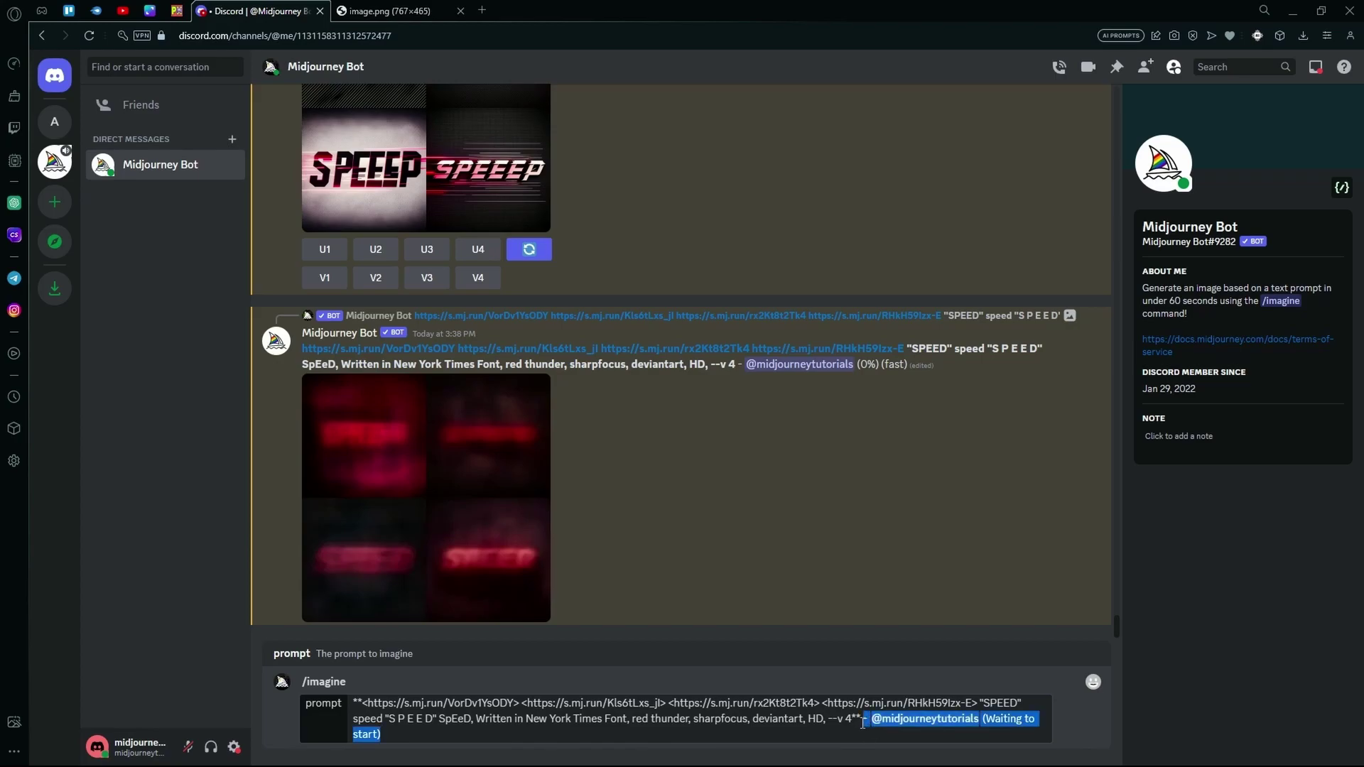
{"action": "key", "text": "BackSpace"}
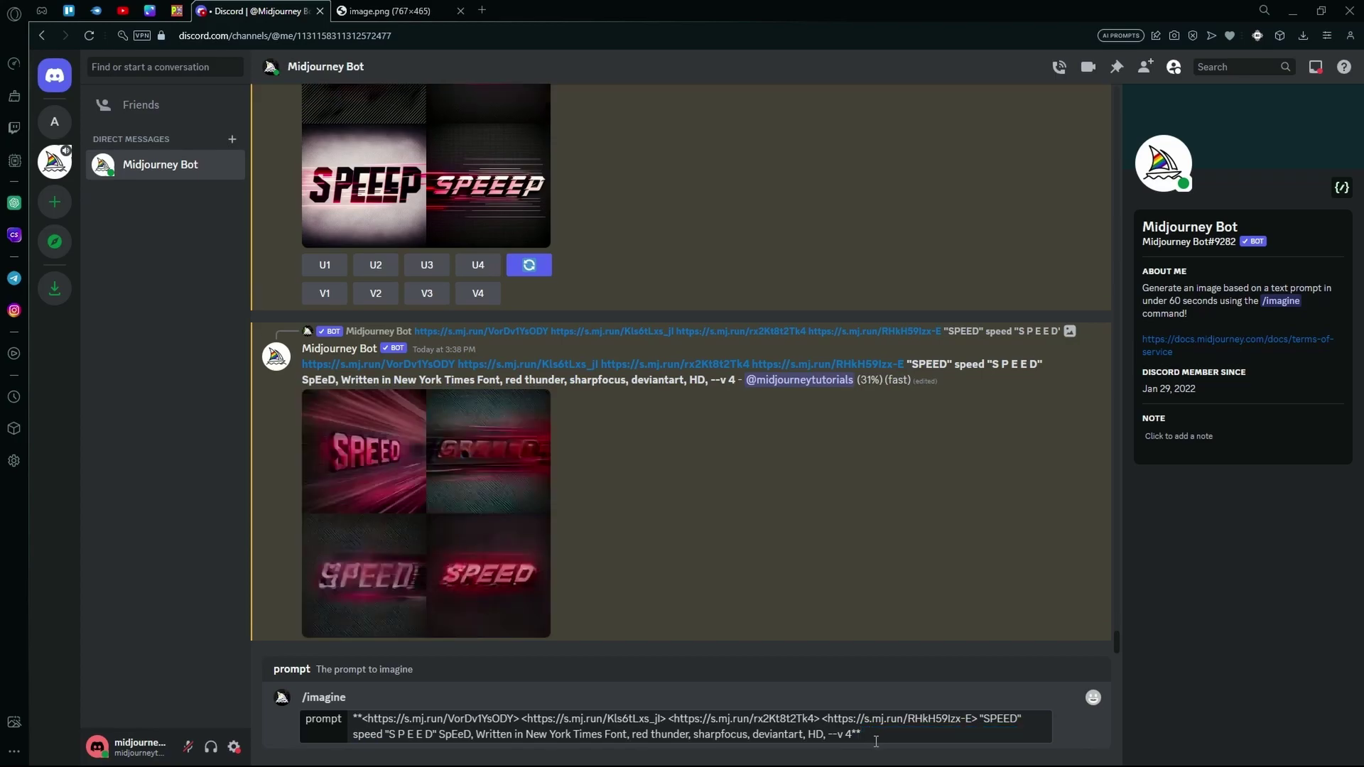
{"action": "key", "text": "BackSpace"}
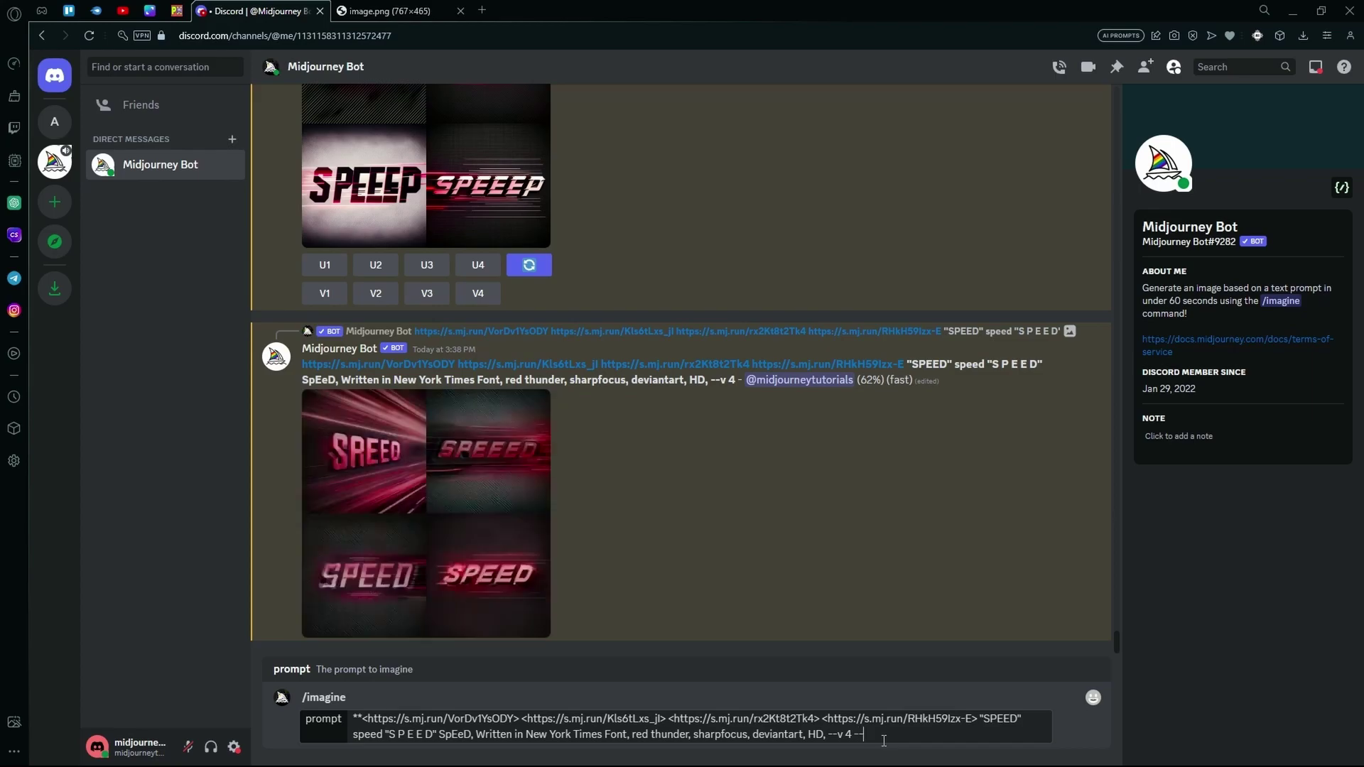
{"action": "type", "text": "--repeat 3"}
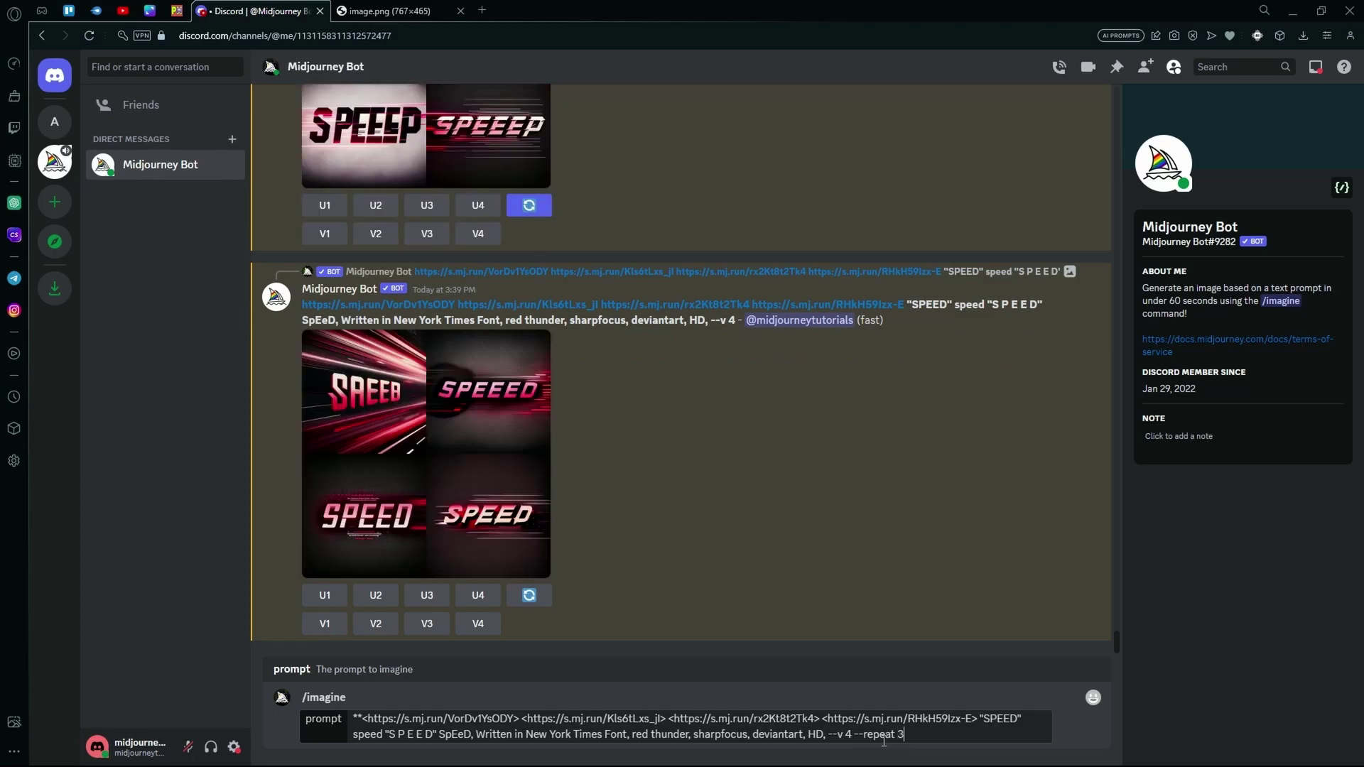
{"action": "key", "text": "Return"}
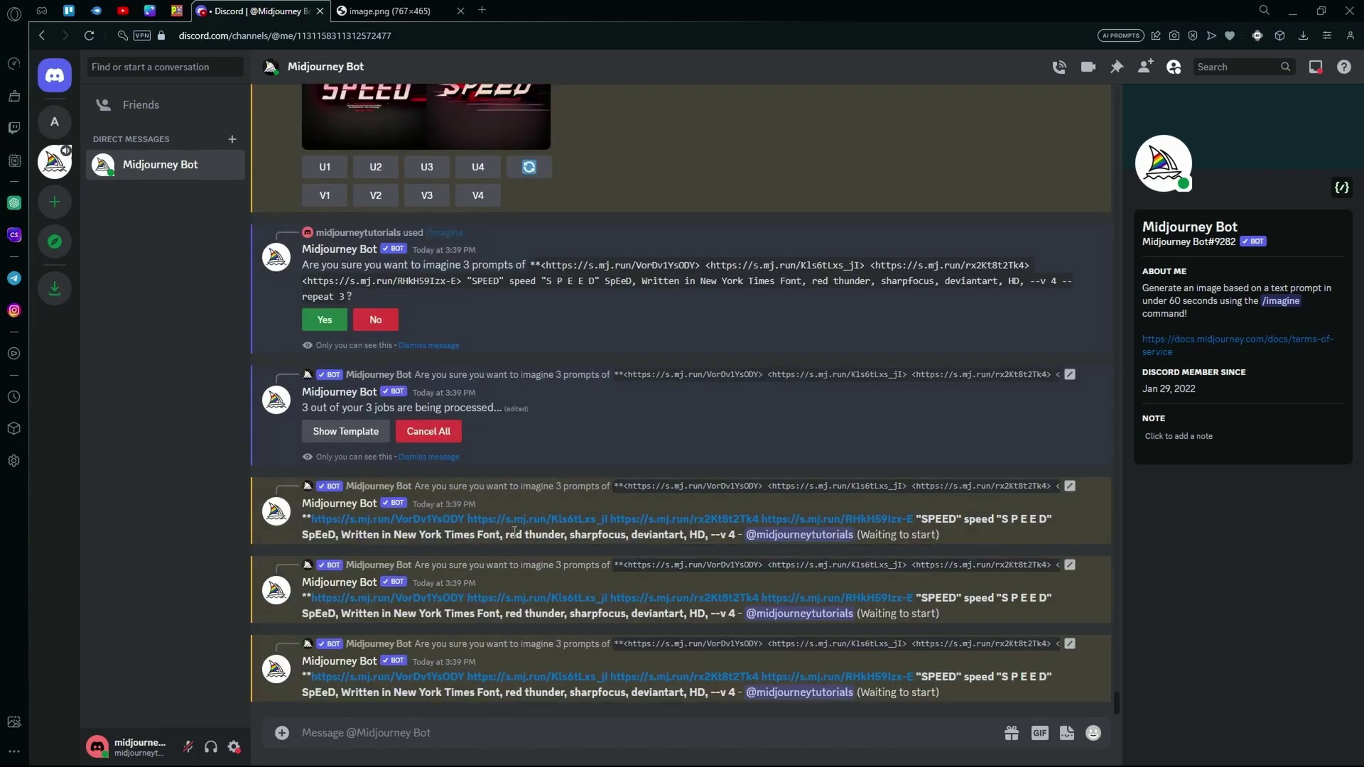
Upscale the third image of the last rerolled red grid and look over the grids from the repeated prompt
{"action": "scroll", "coordinate": [455, 462], "scroll_direction": "up", "scroll_amount": 4}
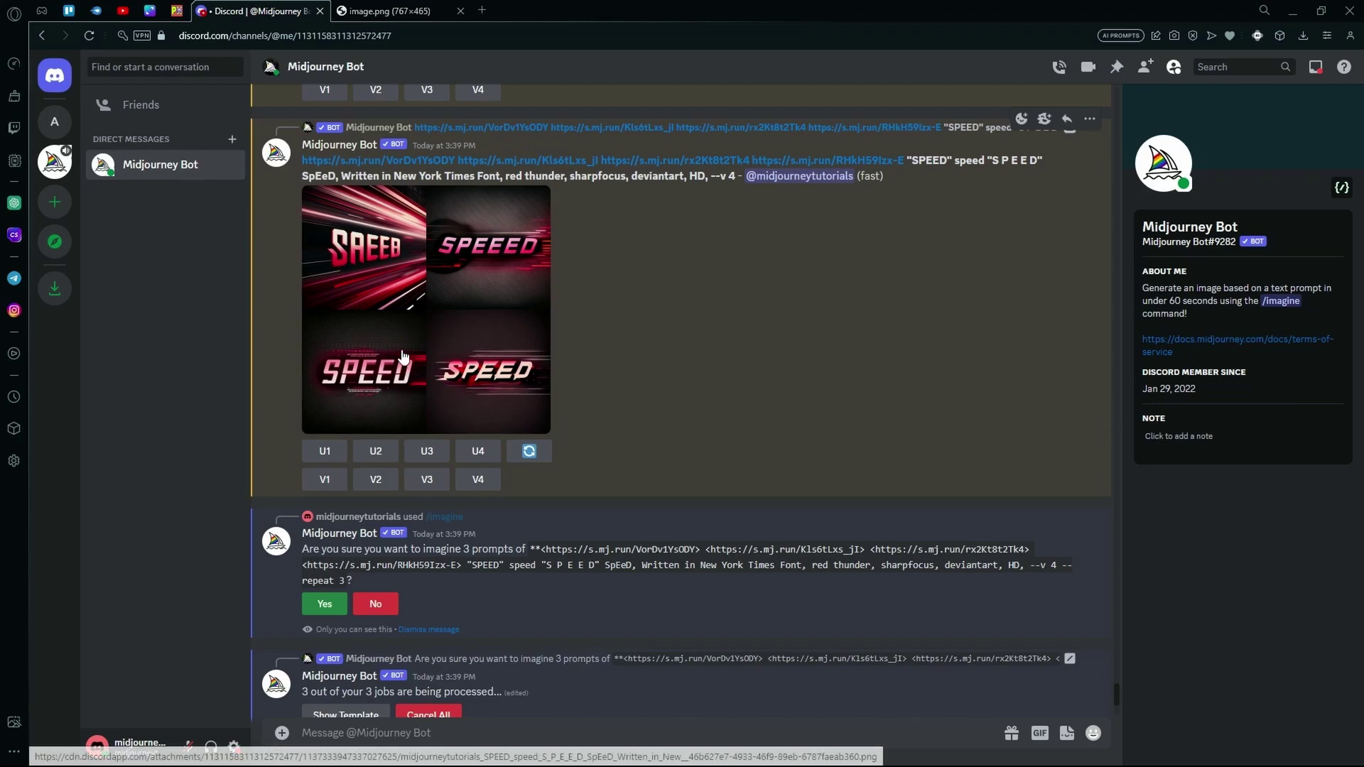
{"action": "left_click", "coordinate": [426, 451]}
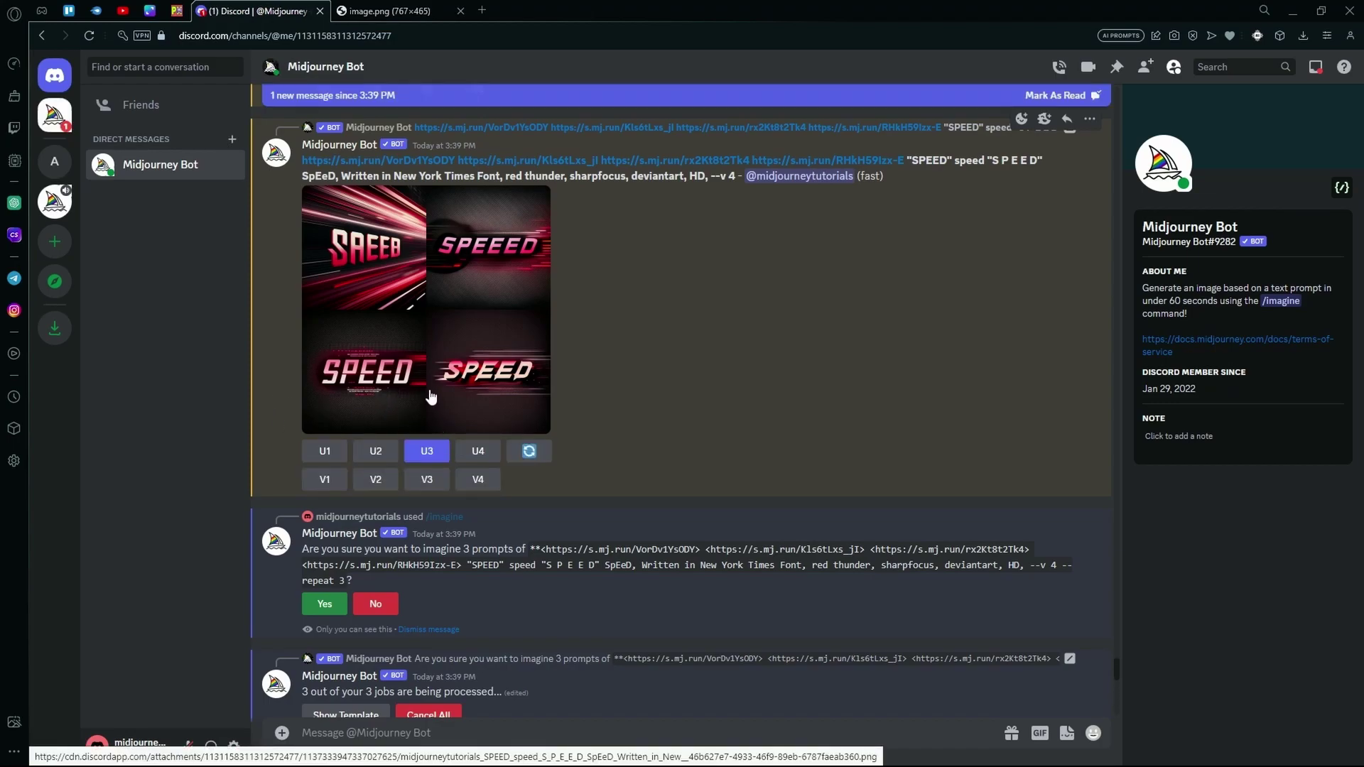
{"action": "scroll", "coordinate": [430, 396], "scroll_direction": "down", "scroll_amount": 10}
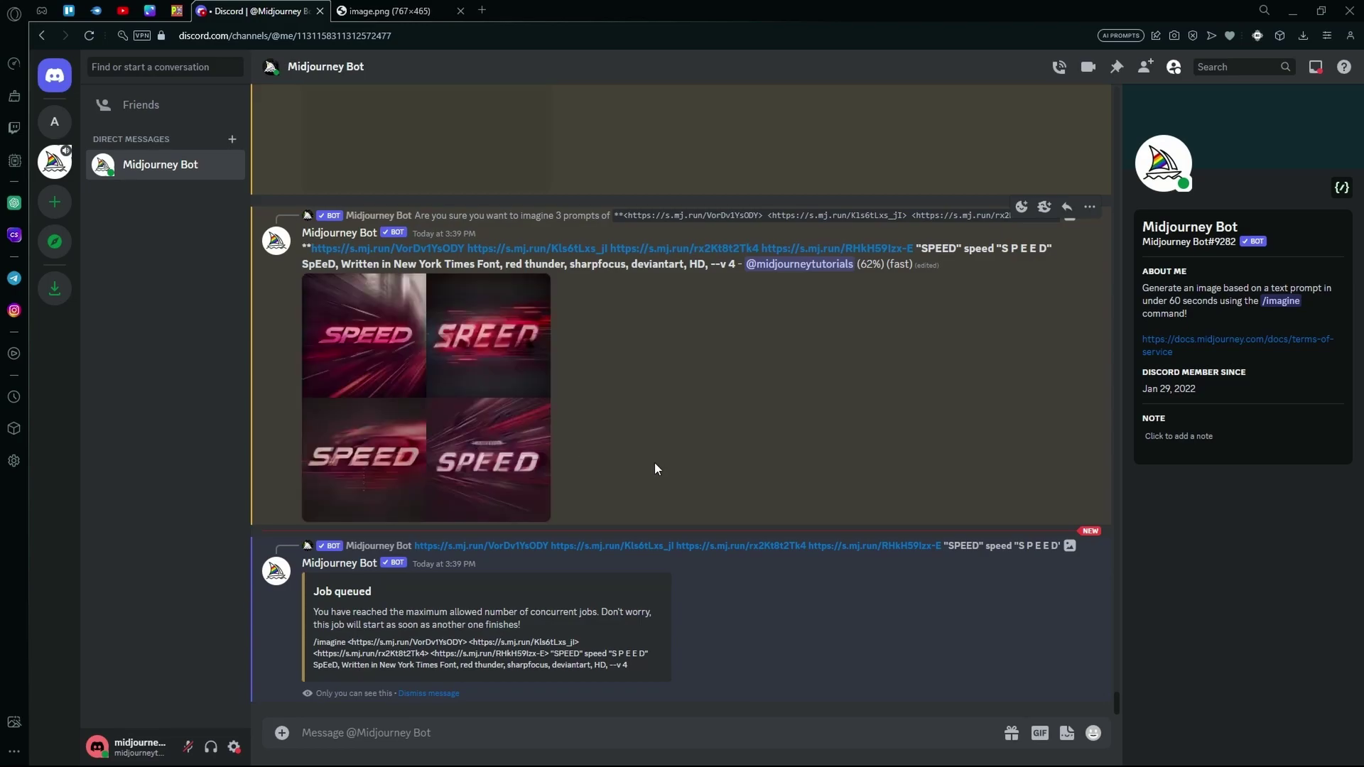
{"action": "scroll", "coordinate": [655, 462], "scroll_direction": "up", "scroll_amount": 2}
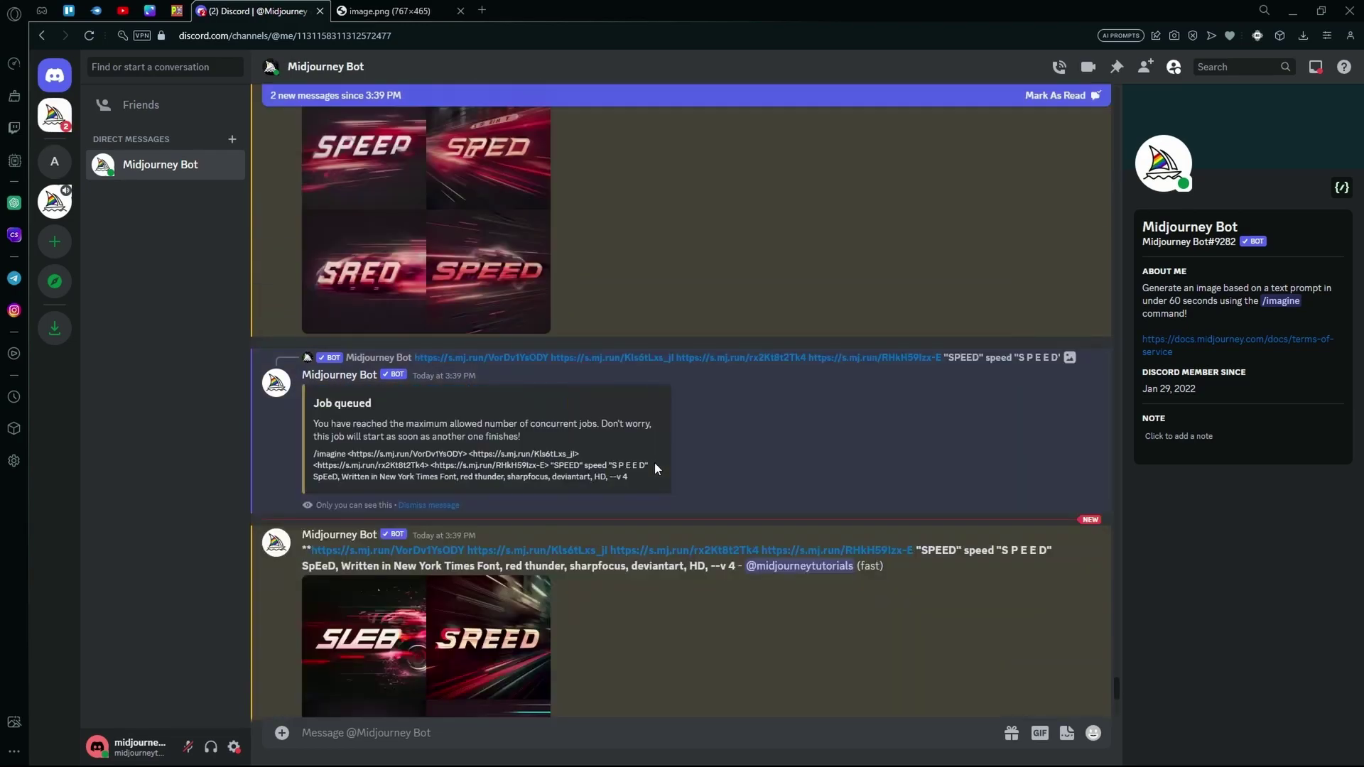
{"action": "scroll", "coordinate": [654, 462], "scroll_direction": "down", "scroll_amount": 8}
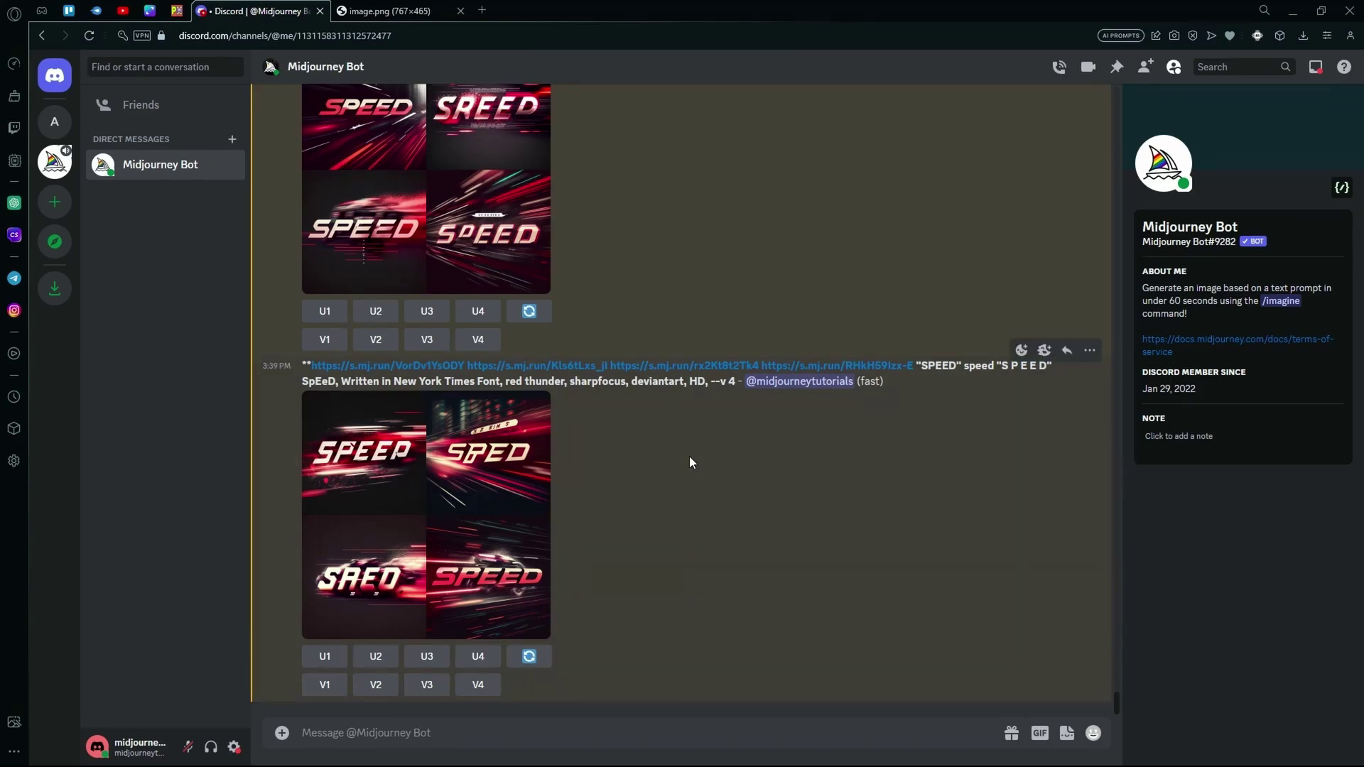
Enlarge the second grid from the repeated prompt to inspect its SPEED lettering, and close it
{"action": "left_click", "coordinate": [377, 248]}
{"action": "left_click", "coordinate": [361, 422]}
{"action": "left_click", "coordinate": [380, 226]}
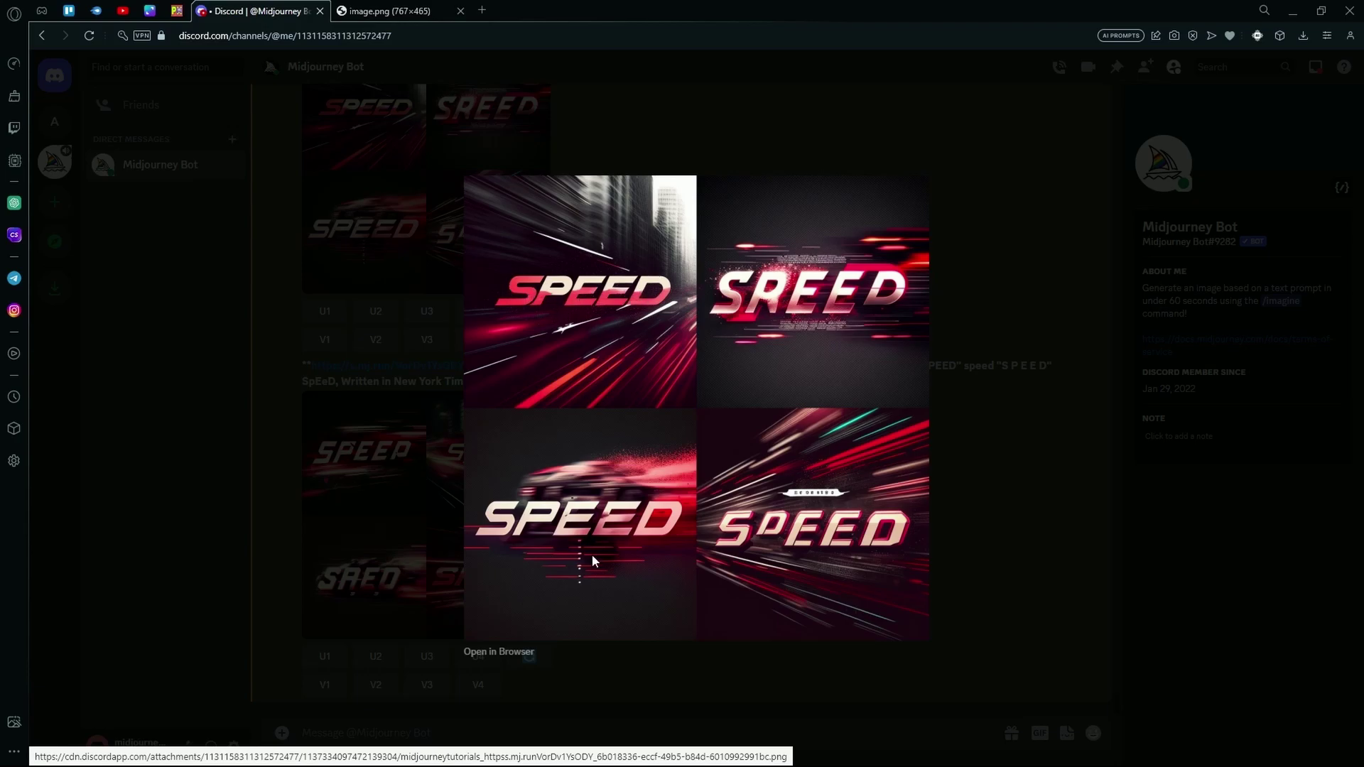
{"action": "left_click", "coordinate": [1046, 479]}
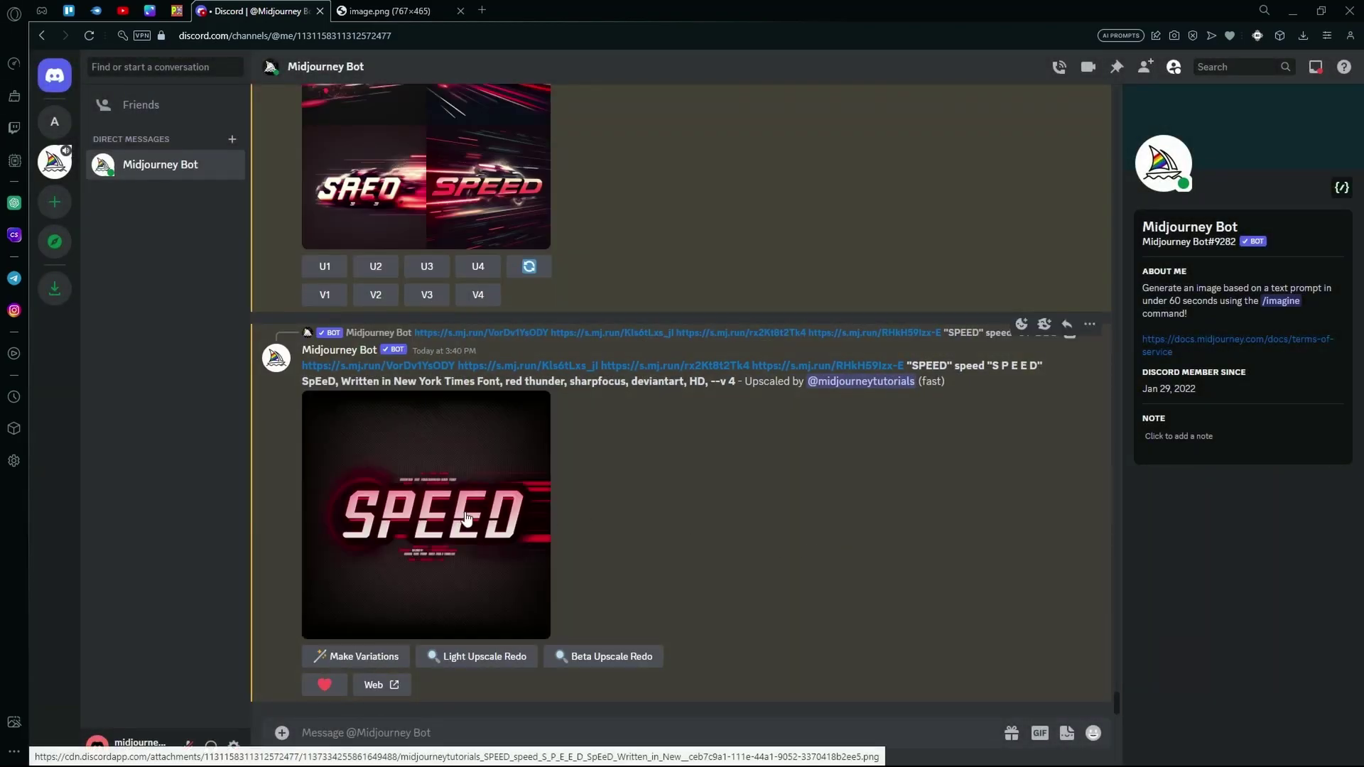
Enlarge the upscaled red SPEED image to inspect its lettering, and close it
{"action": "left_click", "coordinate": [472, 517]}
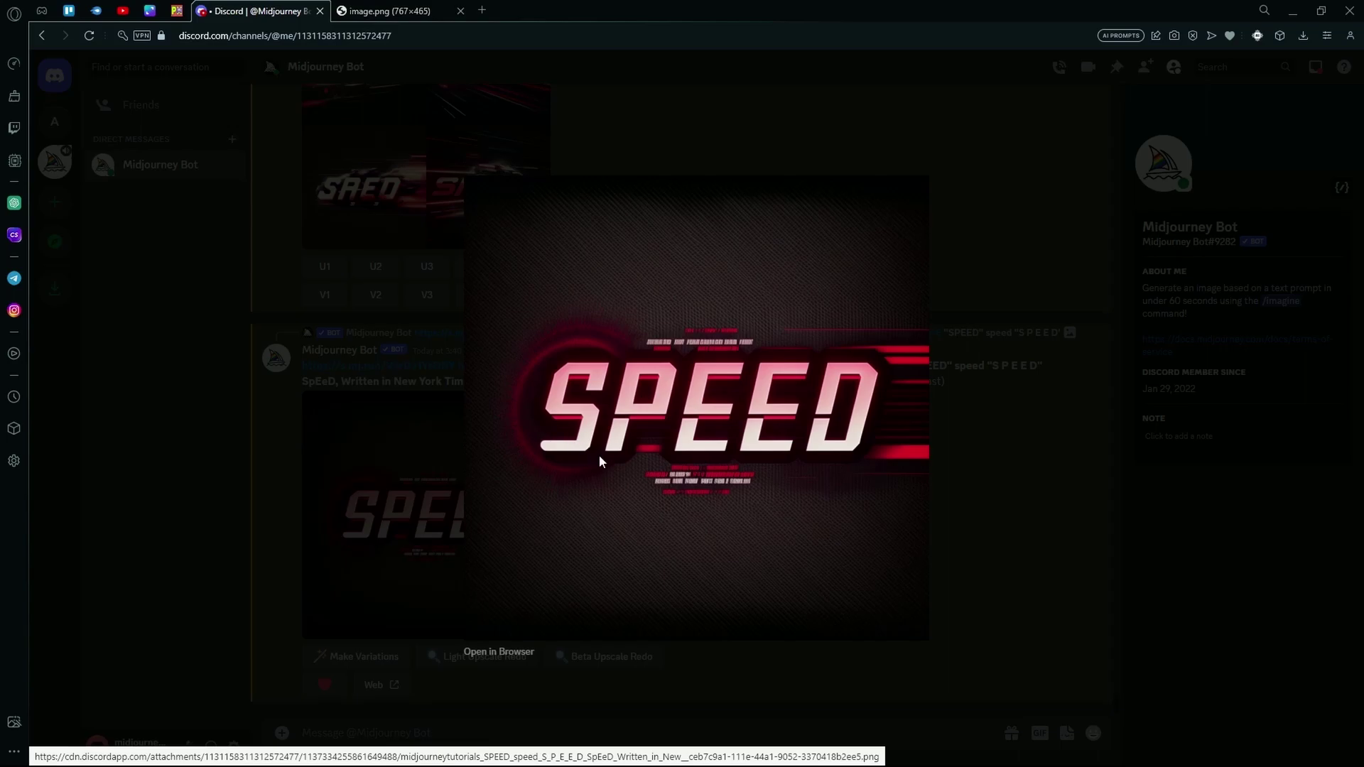
{"action": "left_click", "coordinate": [304, 467]}
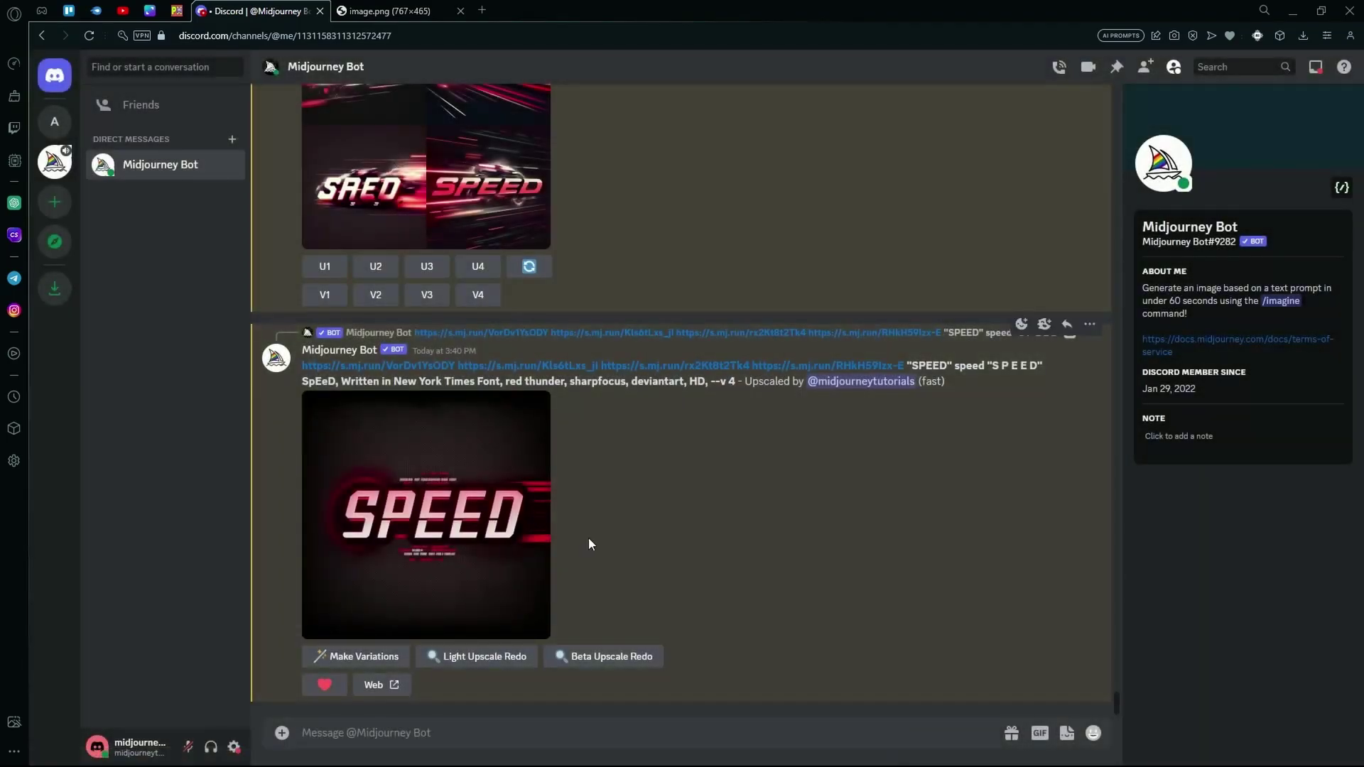
{"action": "left_click", "coordinate": [588, 544]}
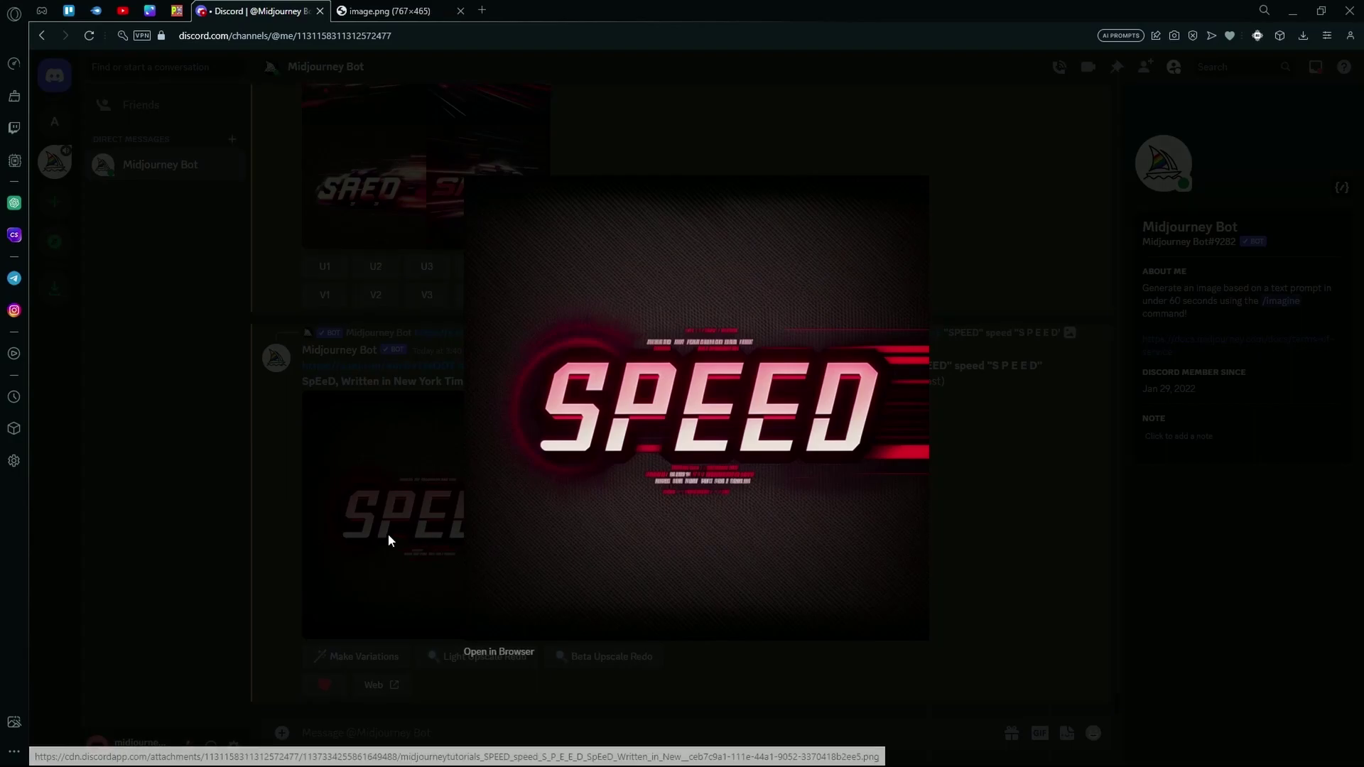
{"action": "left_click", "coordinate": [388, 534]}
Upscale the SPEEED image with the tire from the last rerolled grid and request a Beta Upscale Redo of it
{"action": "scroll", "coordinate": [472, 509], "scroll_direction": "up", "scroll_amount": 4}
{"action": "scroll", "coordinate": [561, 507], "scroll_direction": "up", "scroll_amount": 4}
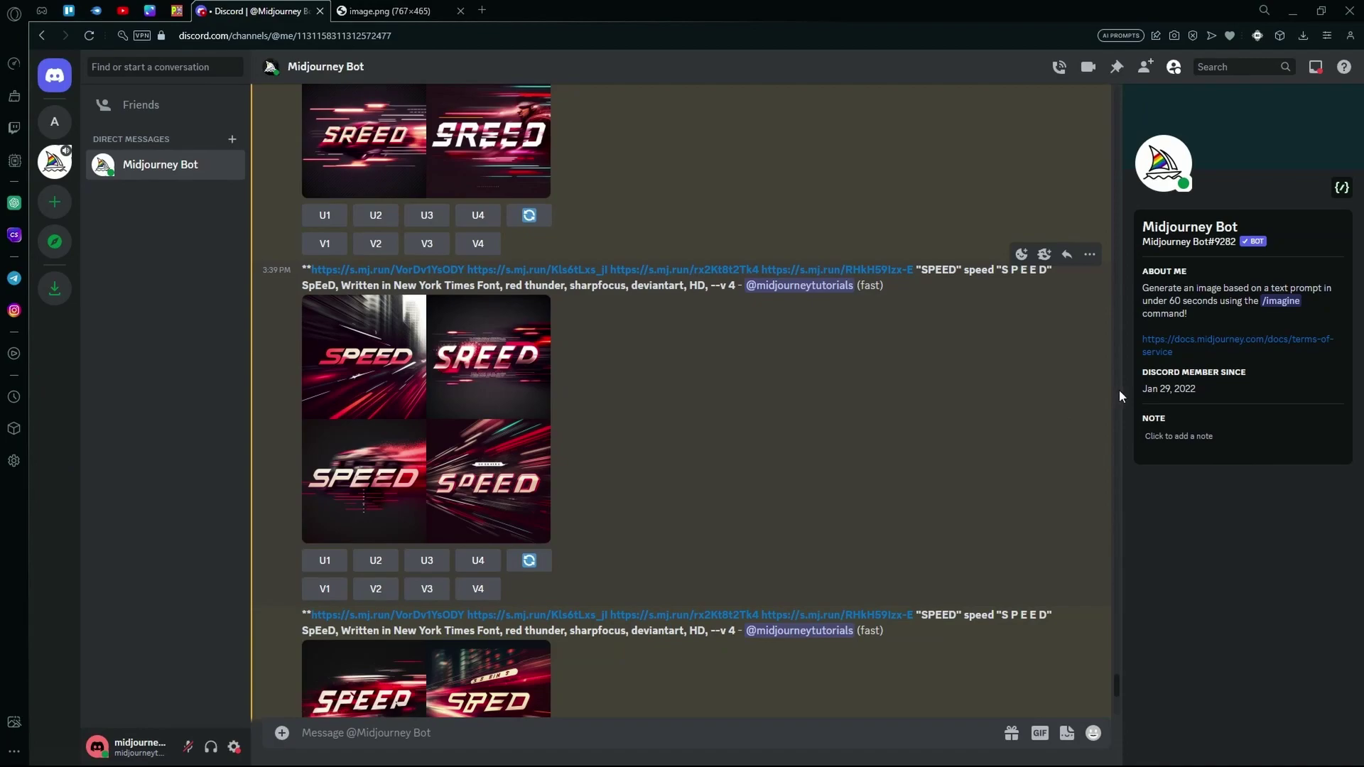
{"action": "scroll", "coordinate": [777, 433], "scroll_direction": "up", "scroll_amount": 4}
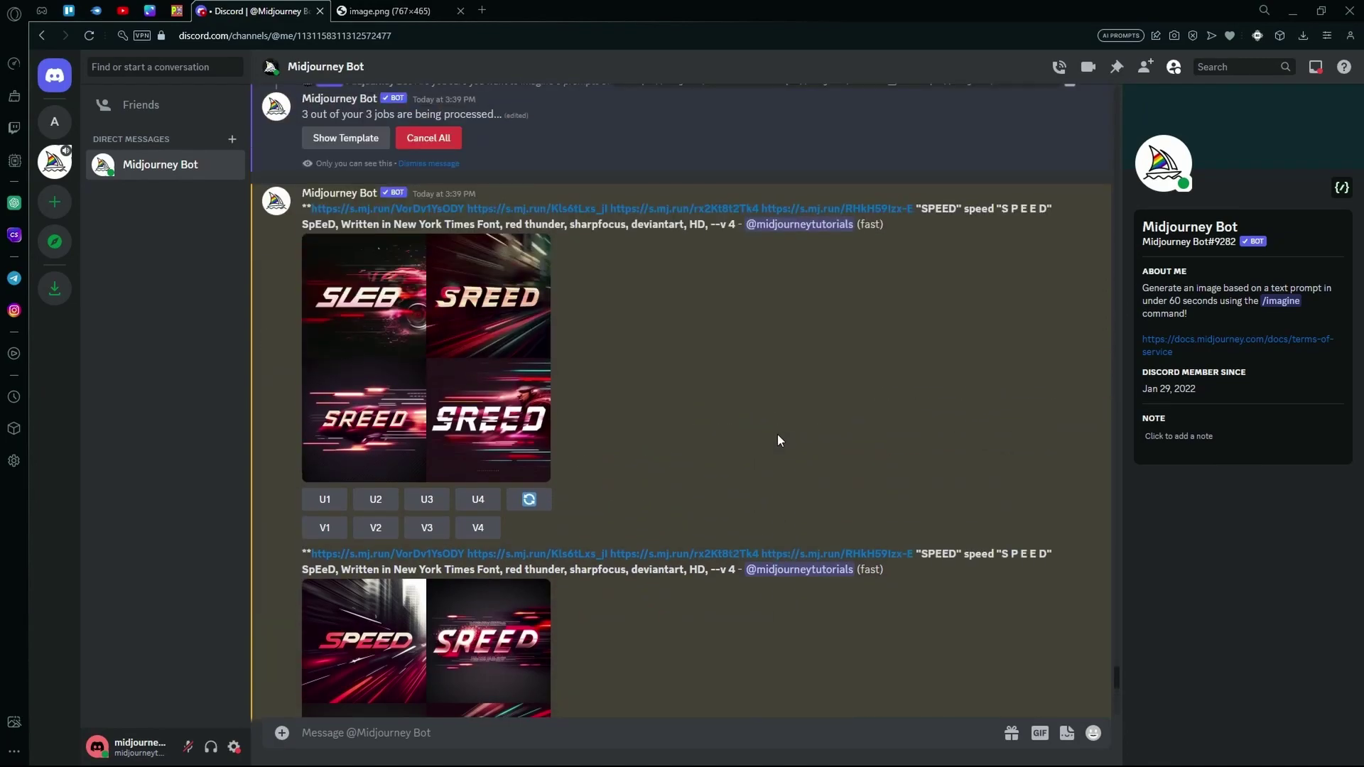
{"action": "scroll", "coordinate": [777, 437], "scroll_direction": "up", "scroll_amount": 11}
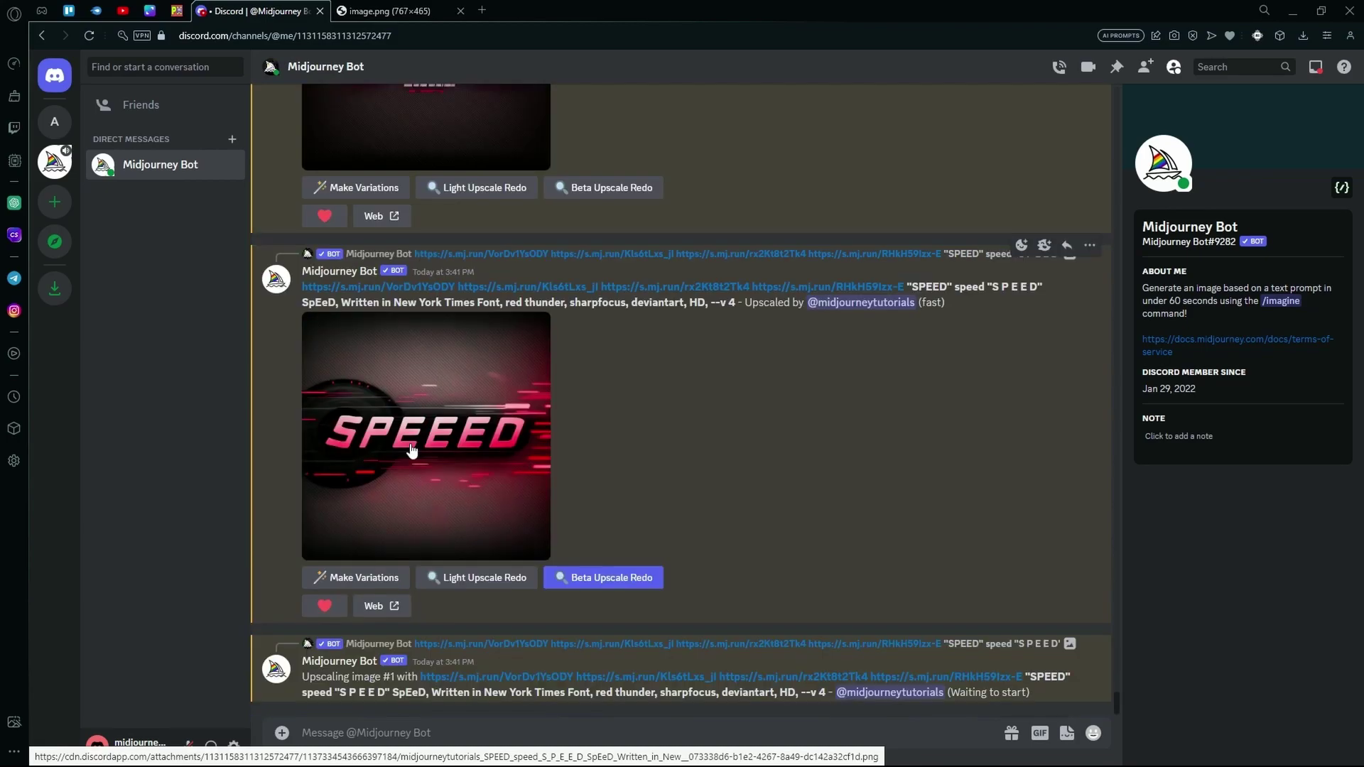
Enlarge the upscaled SPEEED tire image and save it as a PNG in the Resources folder
{"action": "left_click", "coordinate": [411, 450]}
{"action": "left_click", "coordinate": [453, 444]}
{"action": "left_click", "coordinate": [454, 445]}
{"action": "right_click", "coordinate": [806, 392]}
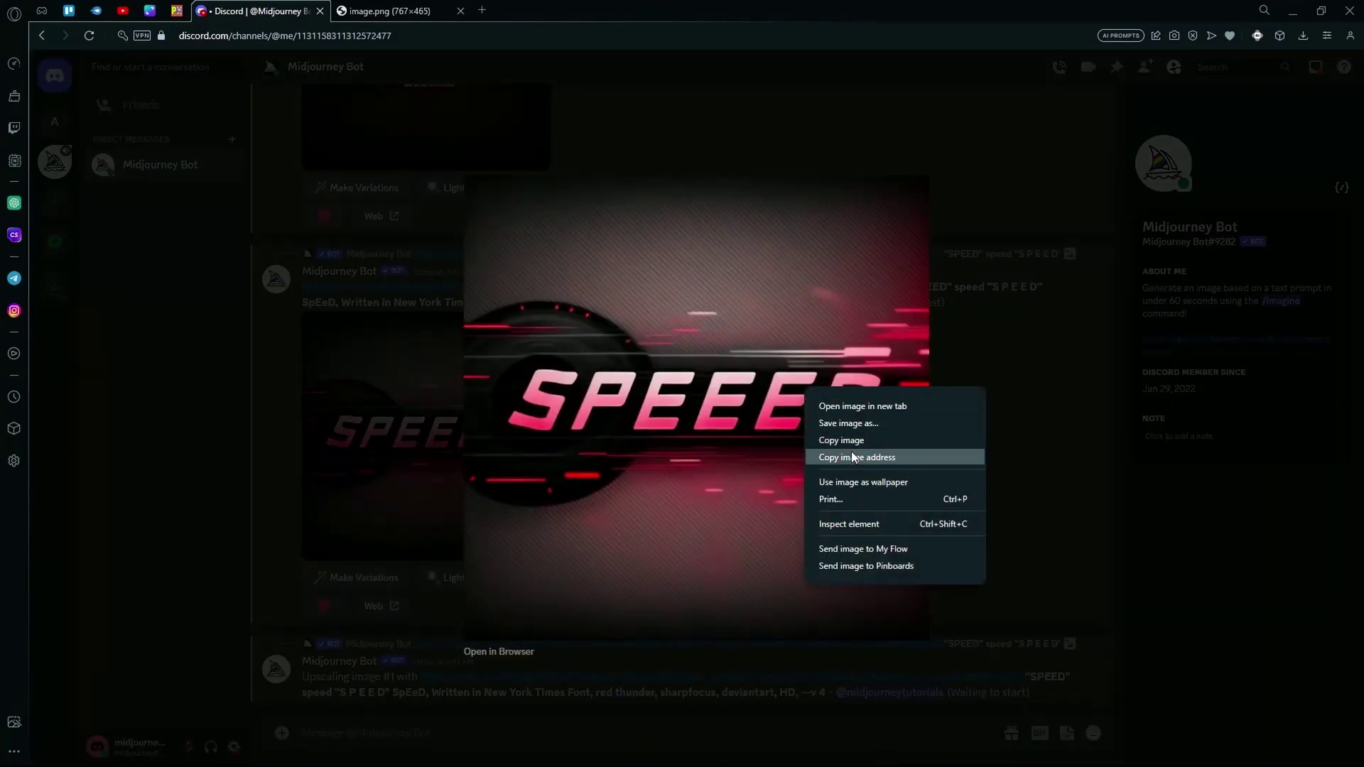
{"action": "left_click", "coordinate": [859, 428]}
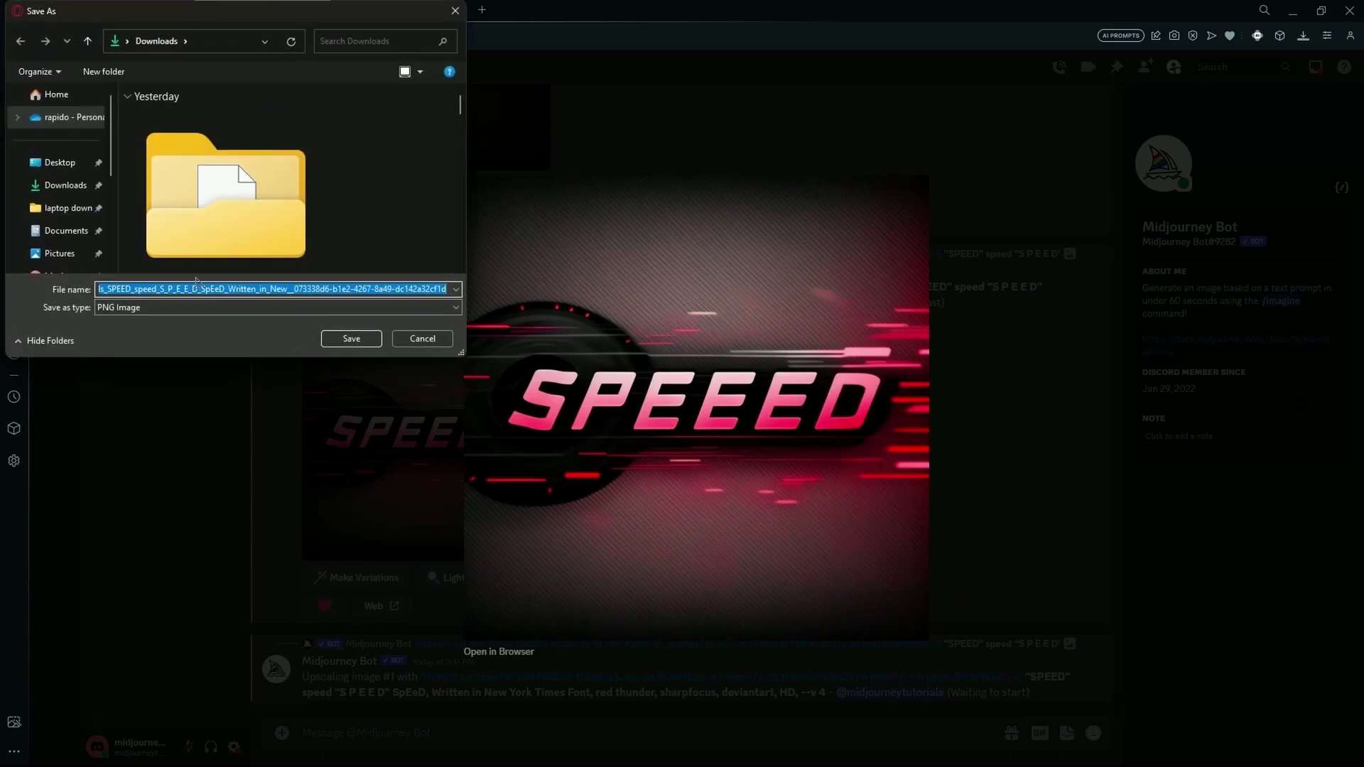
{"action": "scroll", "coordinate": [71, 235], "scroll_direction": "down", "scroll_amount": 3}
{"action": "left_click", "coordinate": [63, 231]}
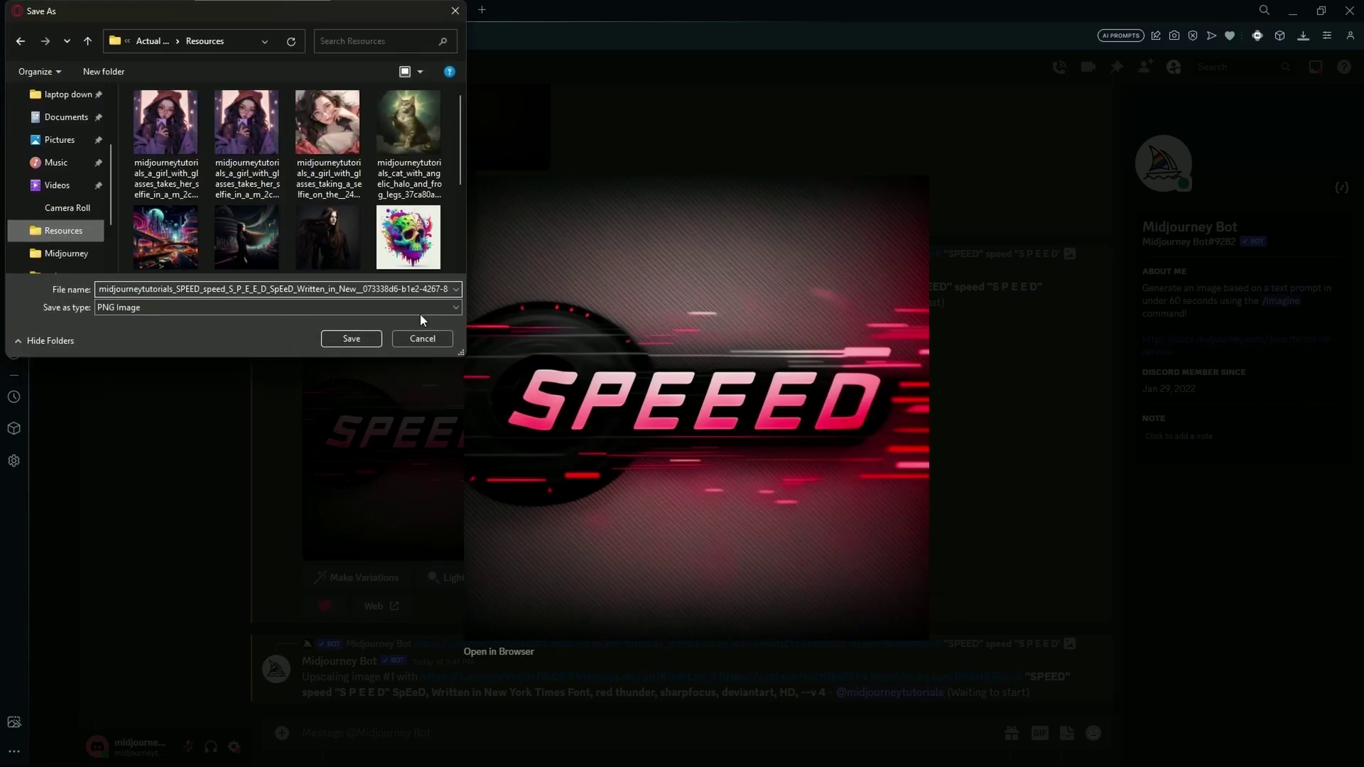
{"action": "left_click", "coordinate": [351, 338]}
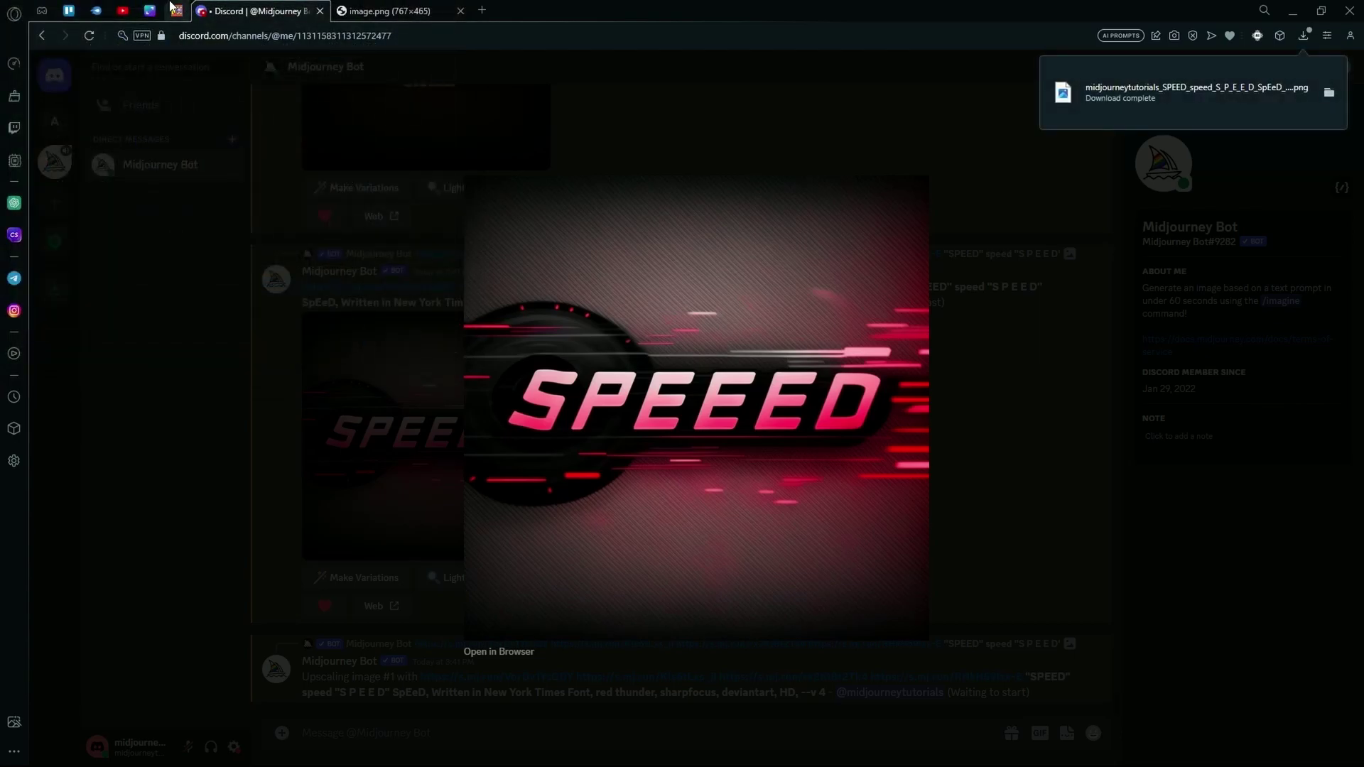
Copy the enlarged SPEEED image from Discord and paste it into the Canva whiteboard, allowing clipboard access
{"action": "left_click", "coordinate": [151, 9]}
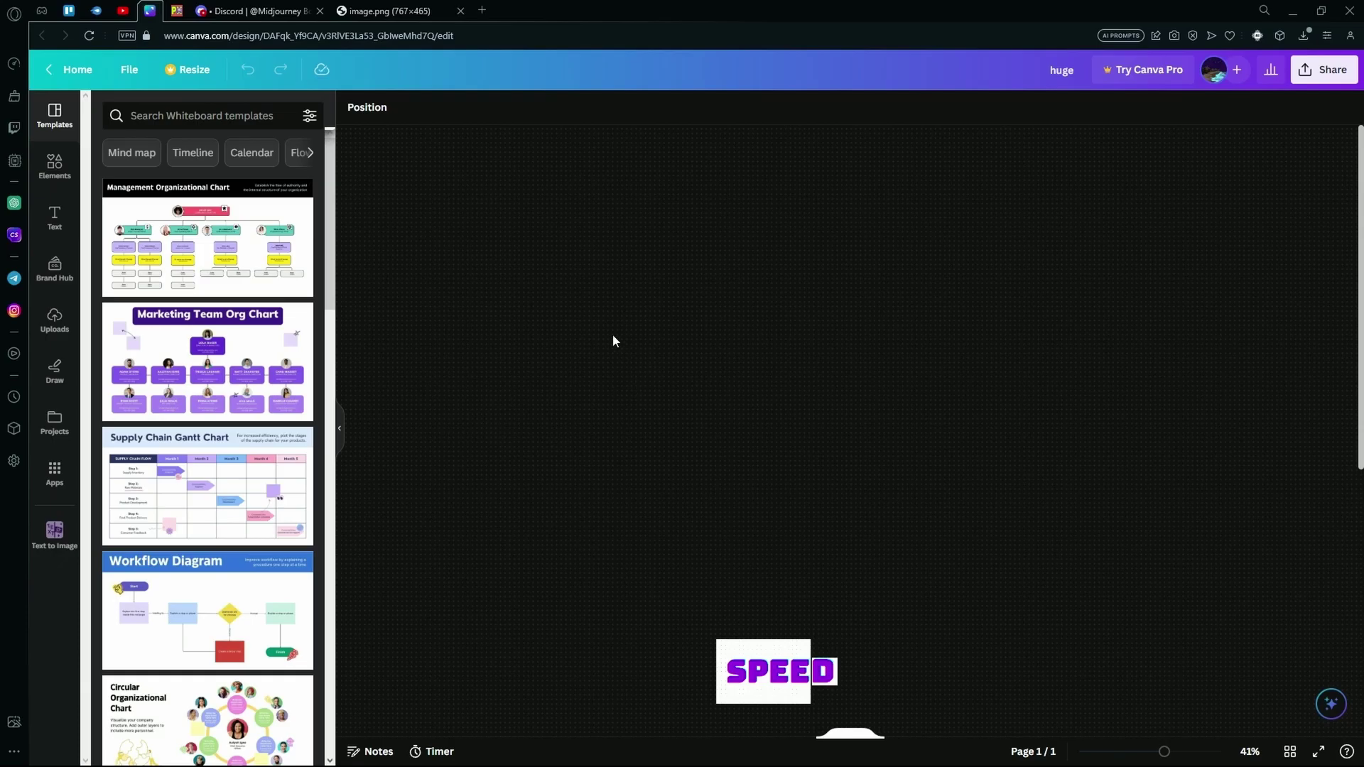
{"action": "key", "text": "ctrl+Tab"}
{"action": "right_click", "coordinate": [706, 389]}
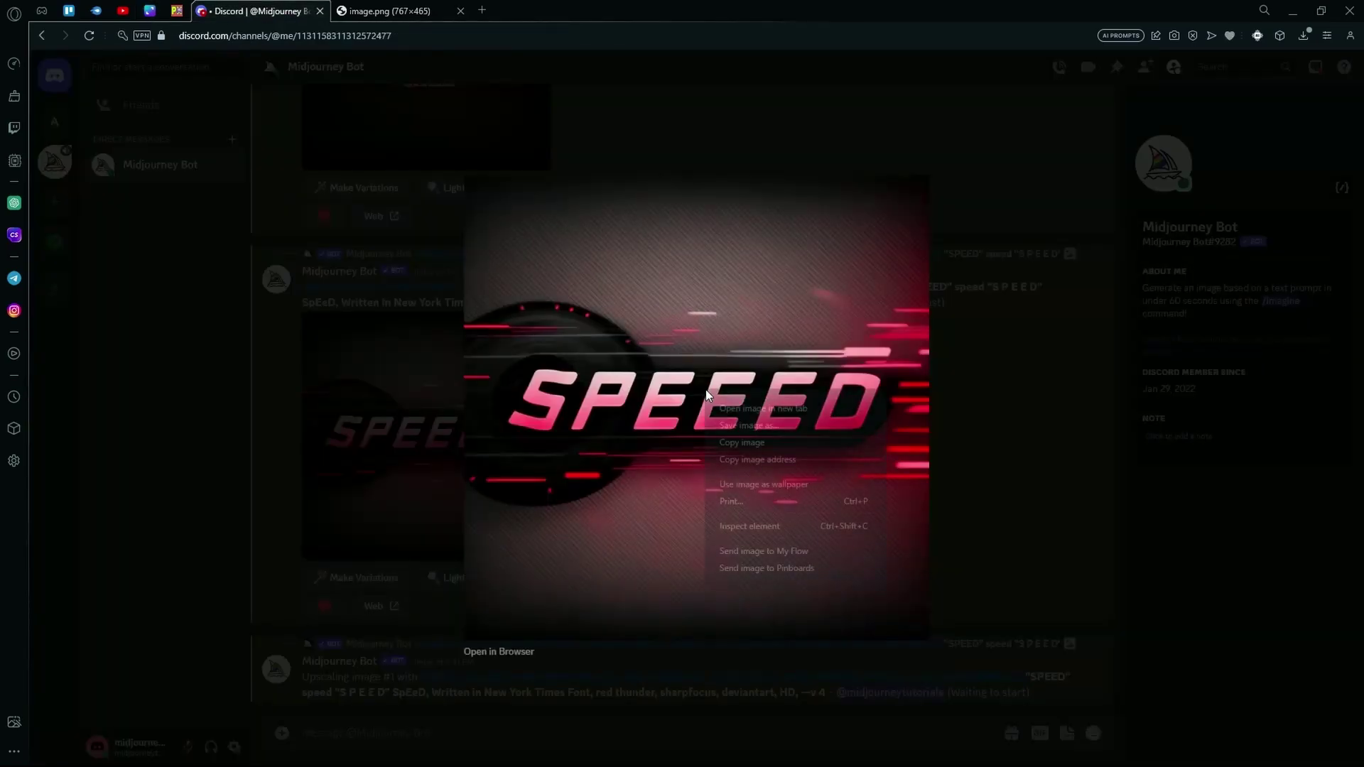
{"action": "left_click", "coordinate": [766, 444]}
{"action": "left_click", "coordinate": [150, 11]}
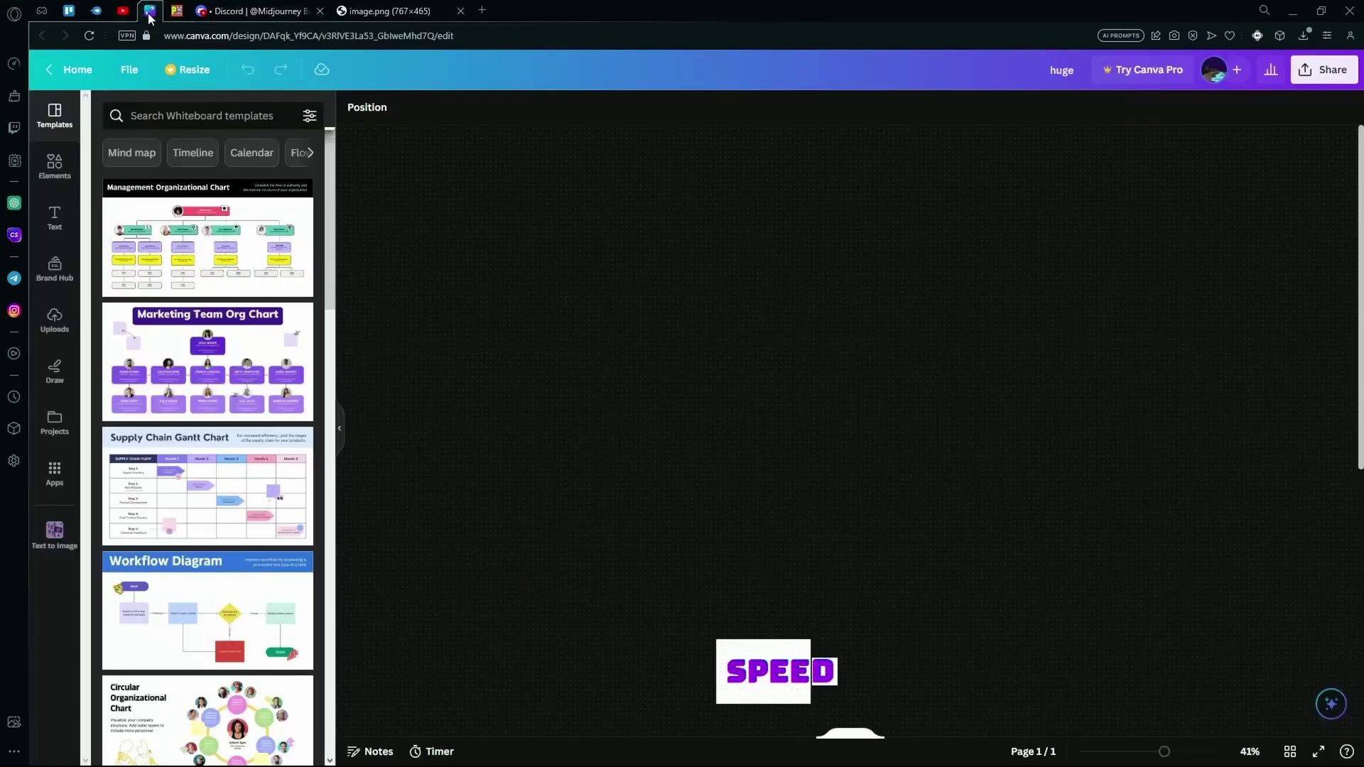
{"action": "right_click", "coordinate": [622, 310]}
{"action": "left_click", "coordinate": [666, 329]}
{"action": "left_click", "coordinate": [250, 117]}
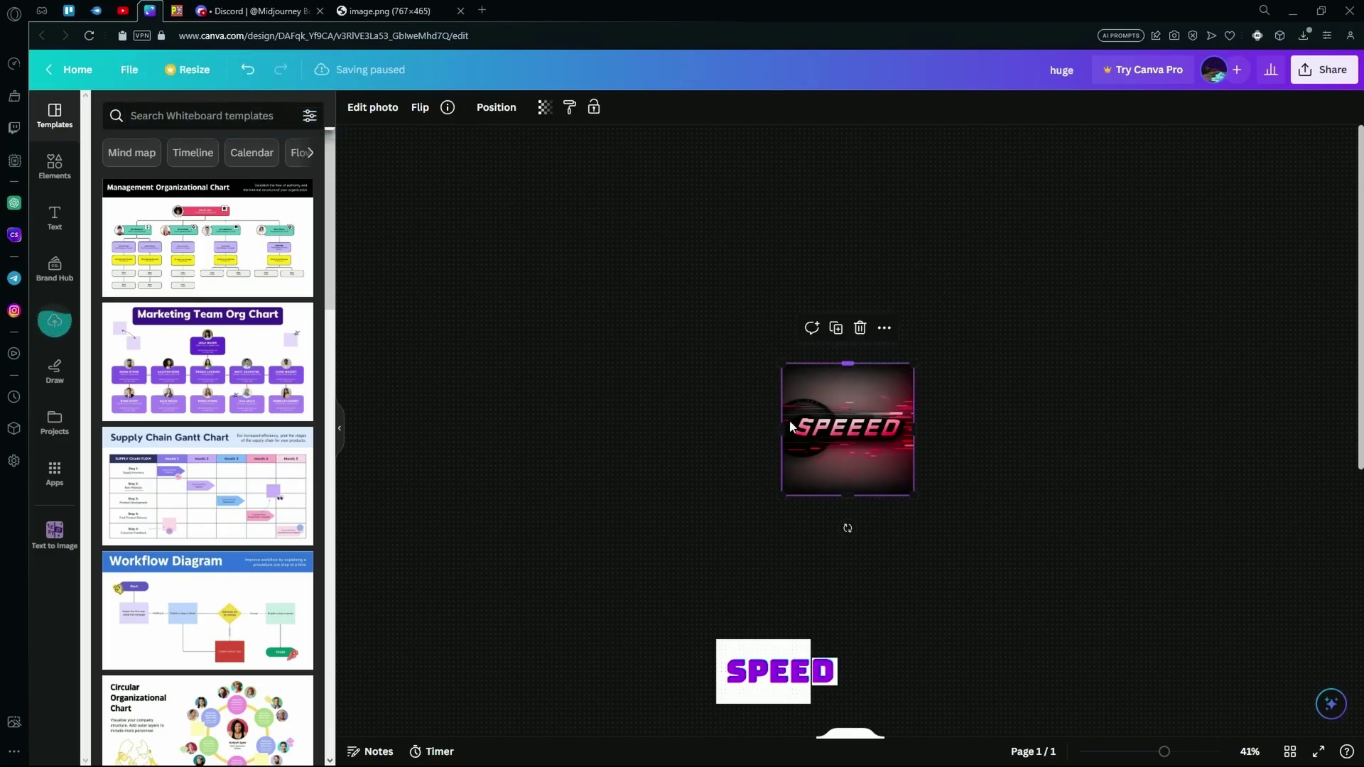
Enlarge the SPEEED tire image on the whiteboard and place a duplicate of it alongside
{"action": "left_click_drag", "start_coordinate": [912, 495], "coordinate": [1127, 706]}
{"action": "left_click_drag", "start_coordinate": [919, 457], "coordinate": [651, 226]}
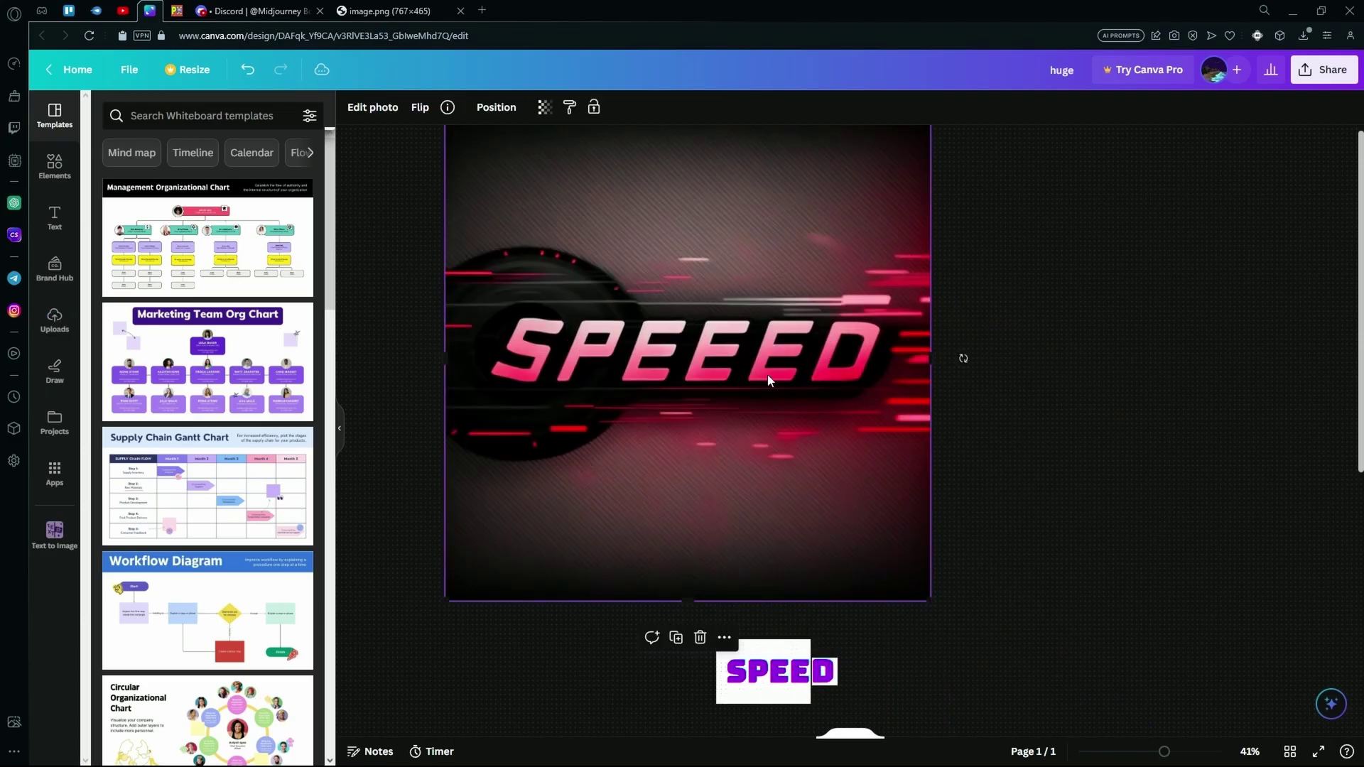
{"action": "right_click", "coordinate": [718, 368]}
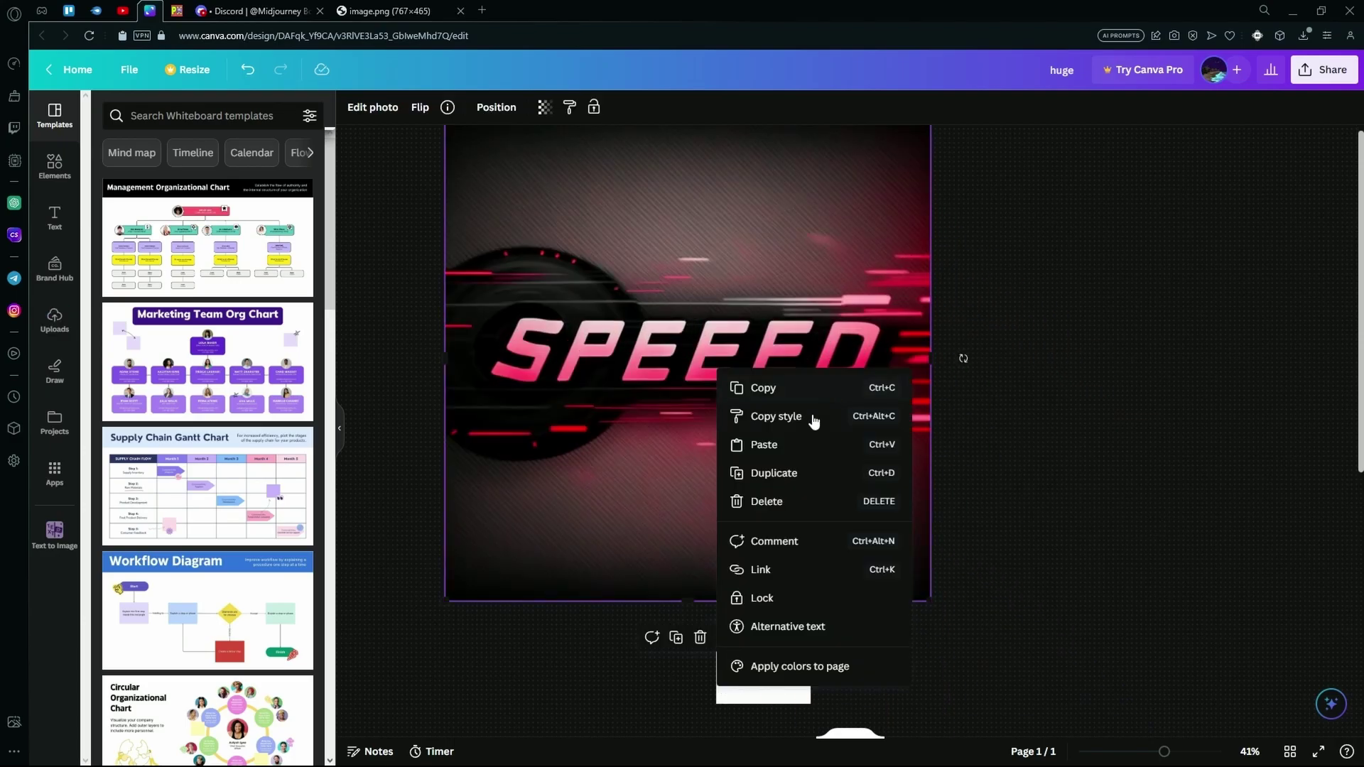
{"action": "left_click", "coordinate": [794, 392]}
{"action": "right_click", "coordinate": [770, 371]}
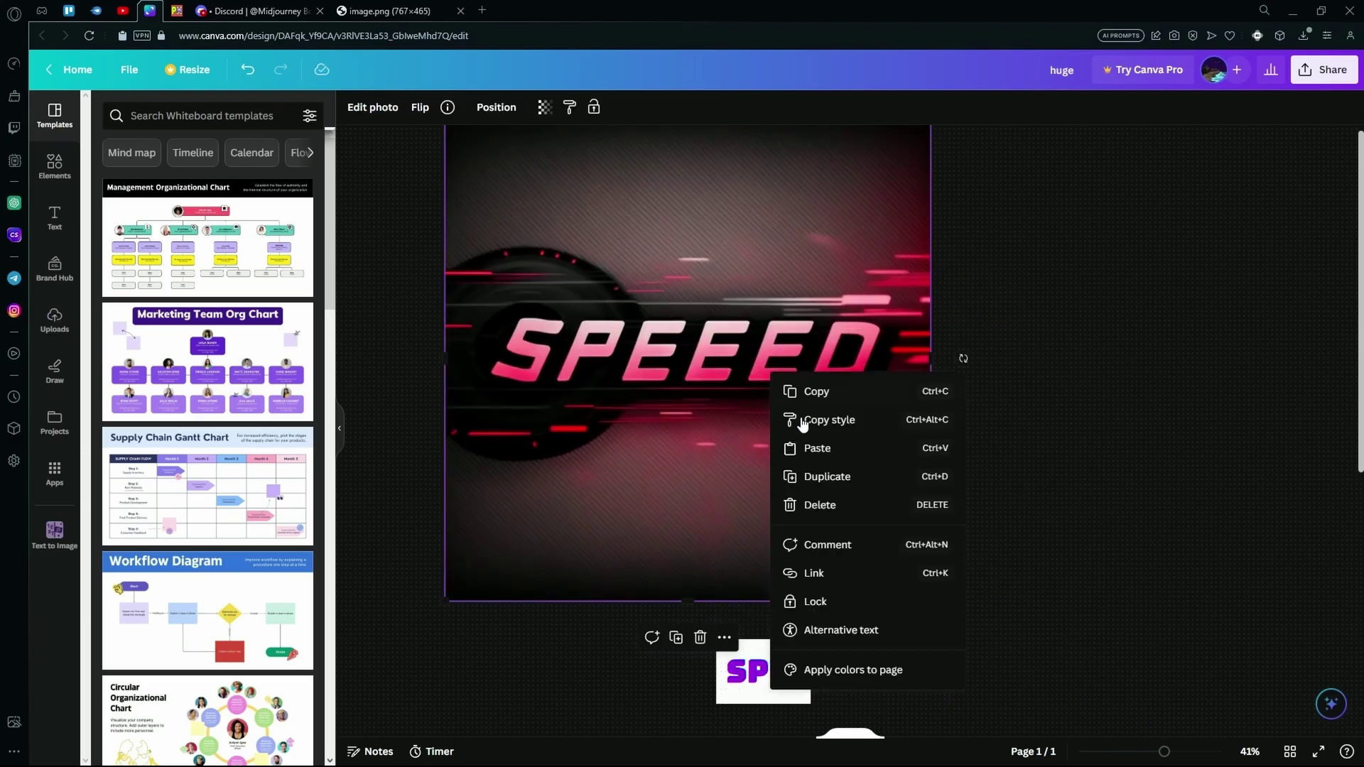
{"action": "left_click", "coordinate": [818, 478]}
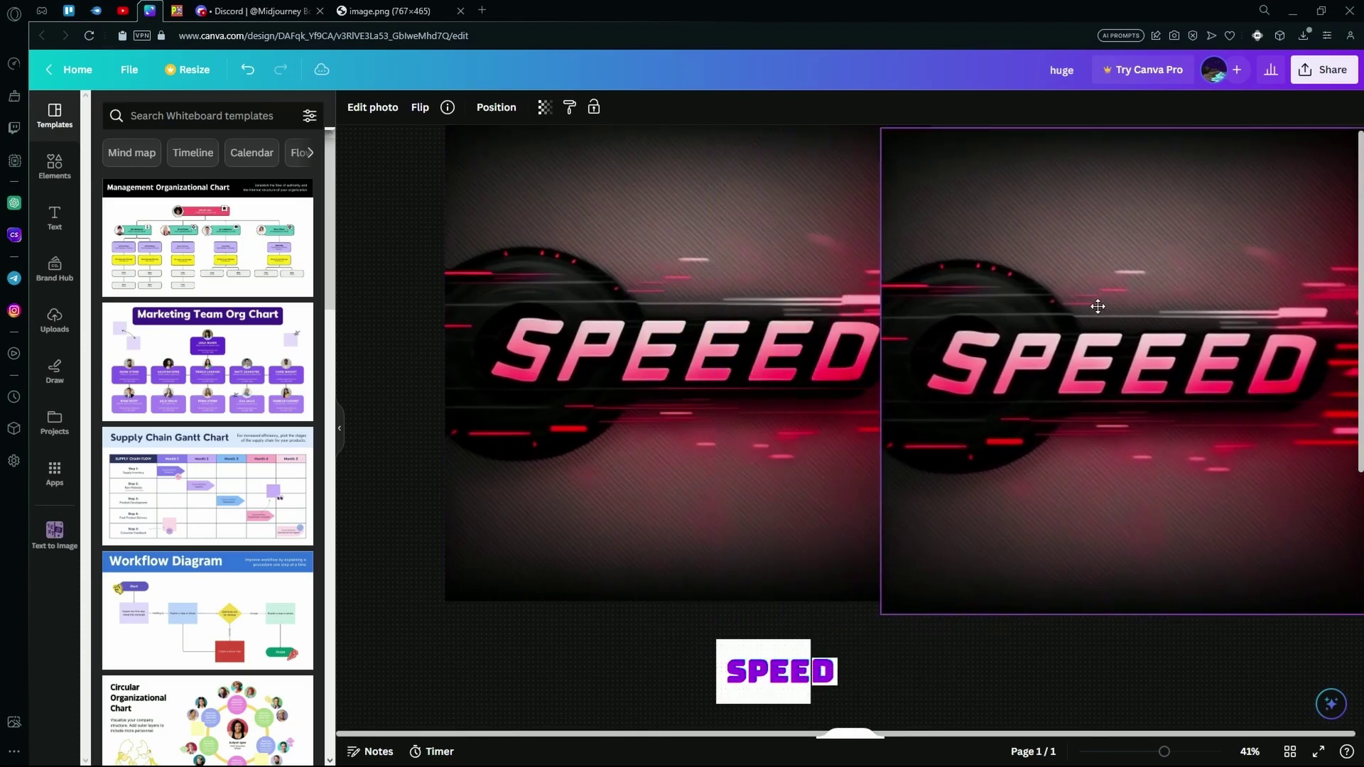
{"action": "left_click_drag", "start_coordinate": [1097, 306], "coordinate": [1221, 298]}
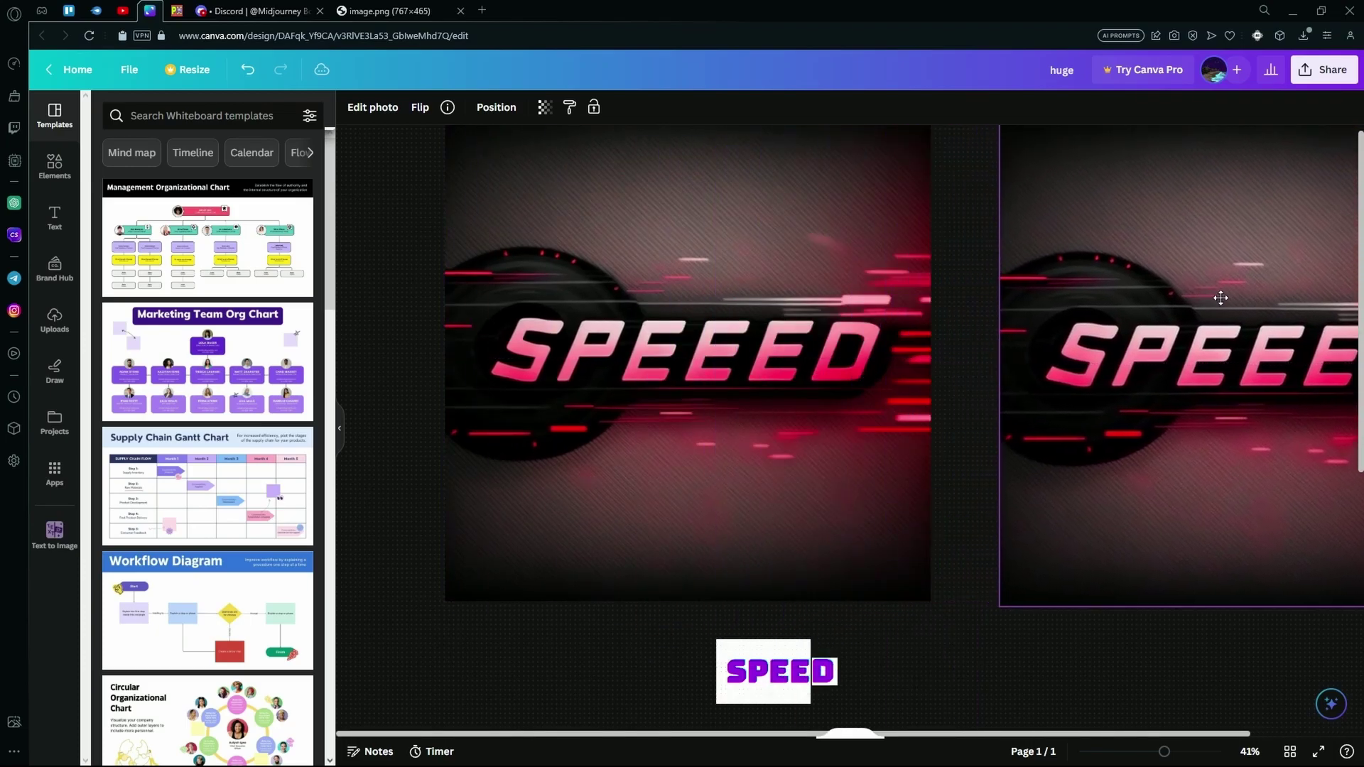
Crop the original SPEEED image from its right edge so that it ends with the letters SPE
{"action": "left_click", "coordinate": [933, 352]}
{"action": "left_click", "coordinate": [927, 353]}
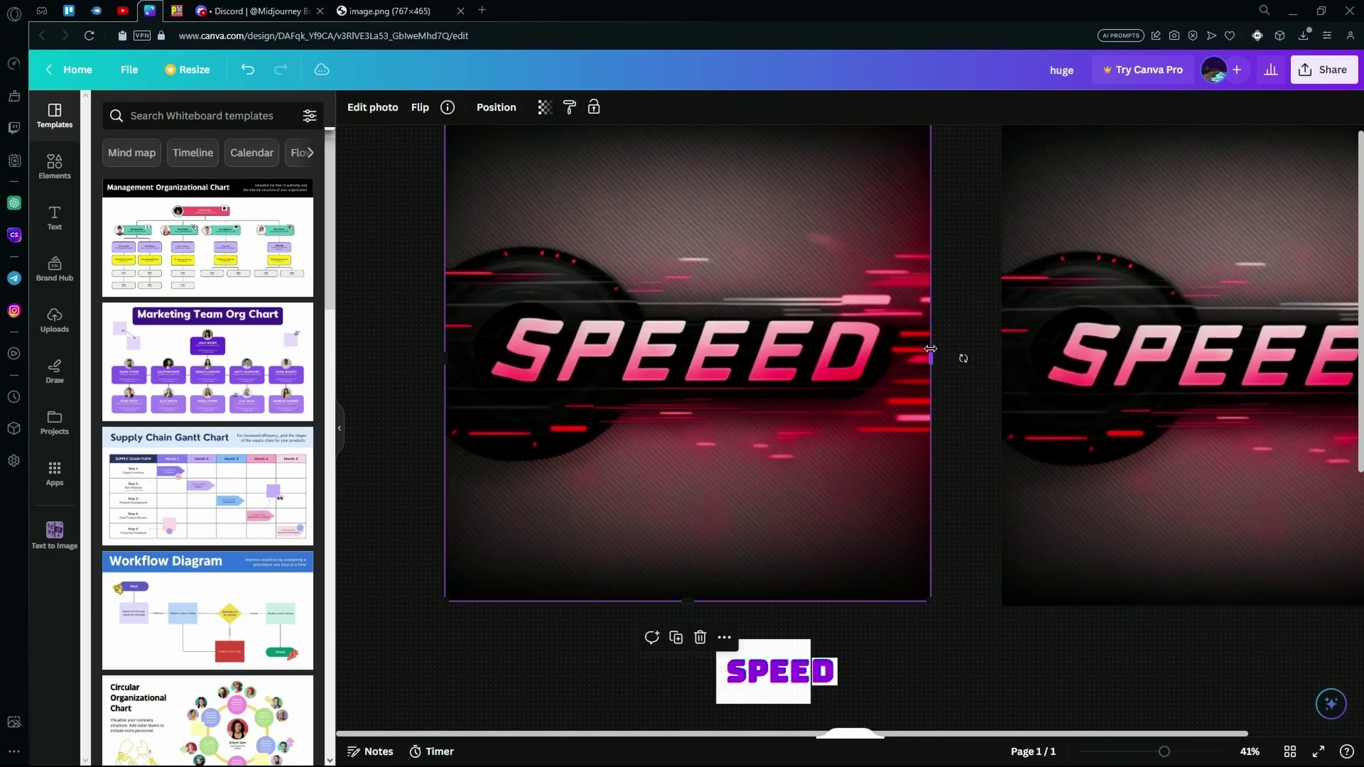
{"action": "left_click_drag", "start_coordinate": [930, 353], "coordinate": [684, 383]}
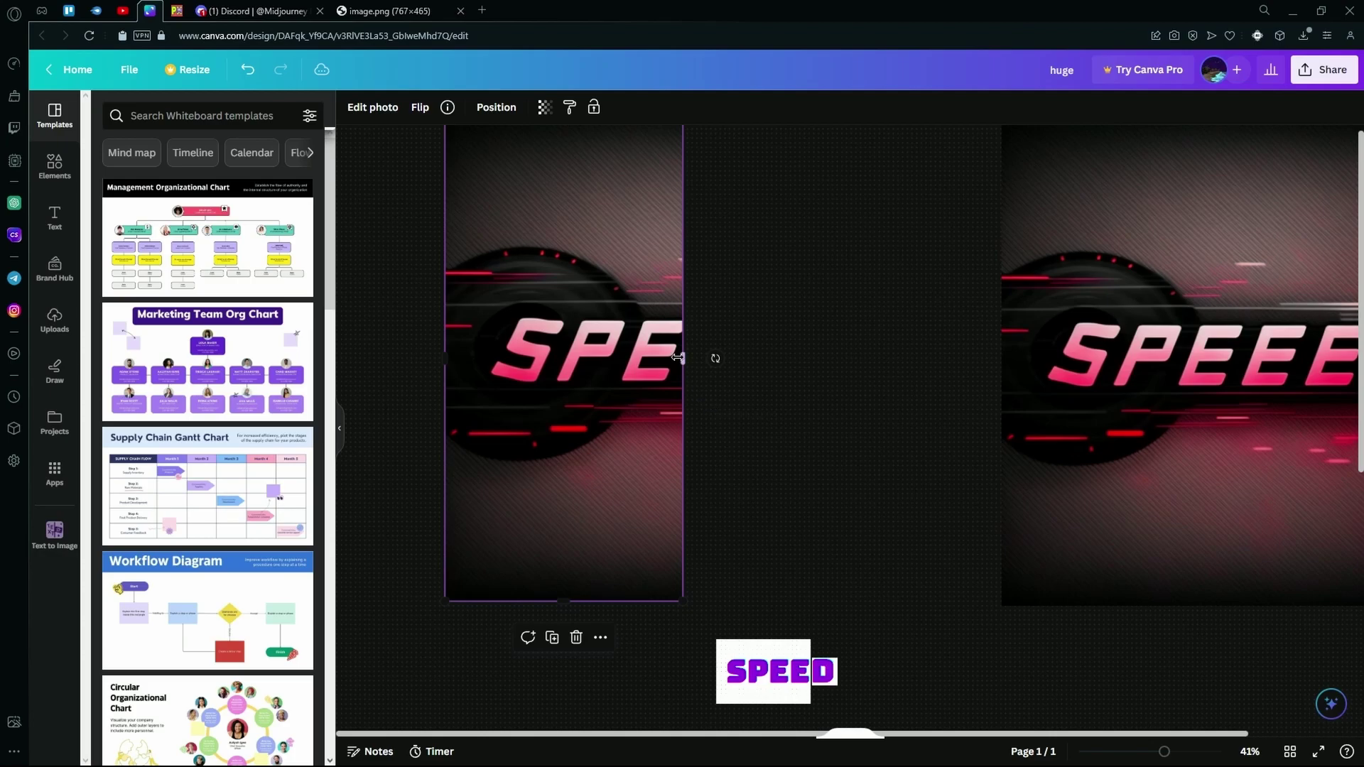
{"action": "left_click", "coordinate": [823, 423]}
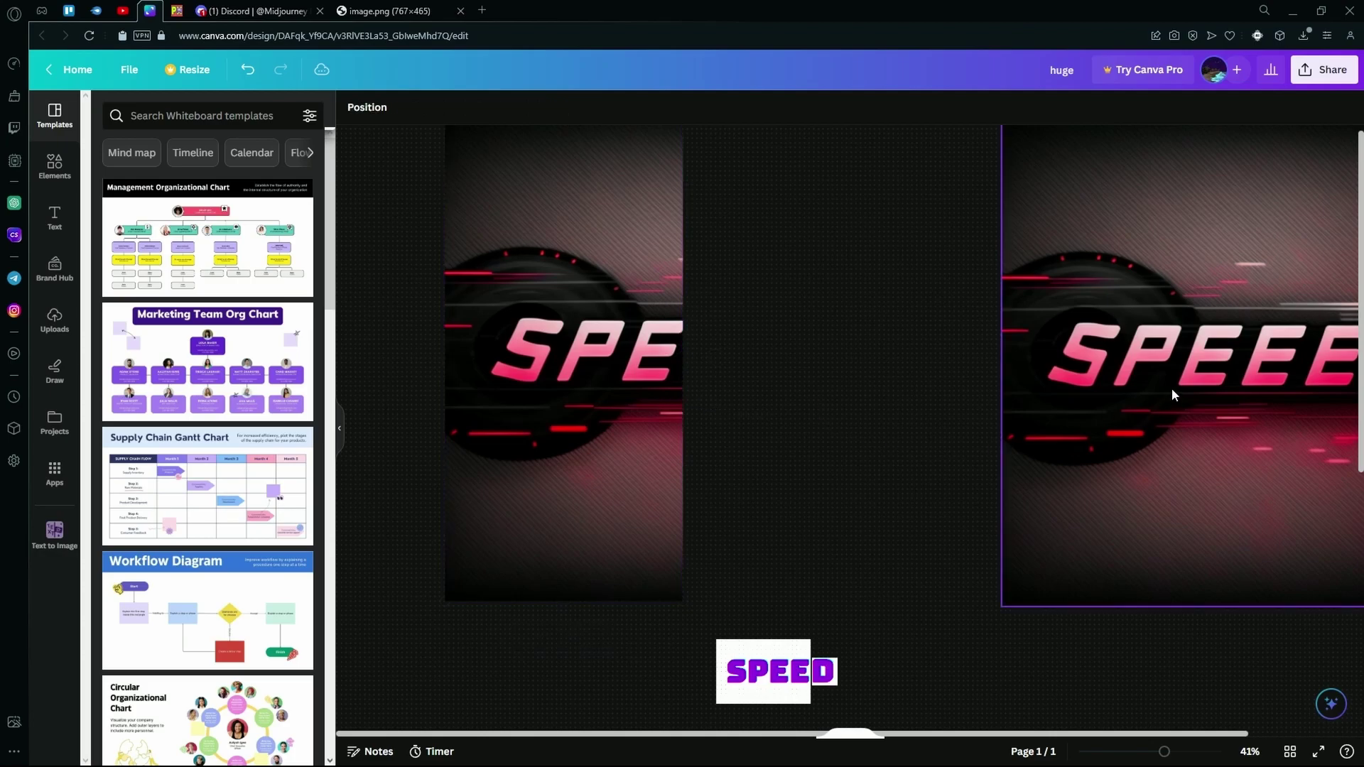
Crop the duplicate down to its ED ending and fit it against the original's cropped edge, slightly overlapping the seam, to spell SPEED
{"action": "left_click", "coordinate": [1212, 365]}
{"action": "left_click_drag", "start_coordinate": [1212, 365], "coordinate": [914, 347]}
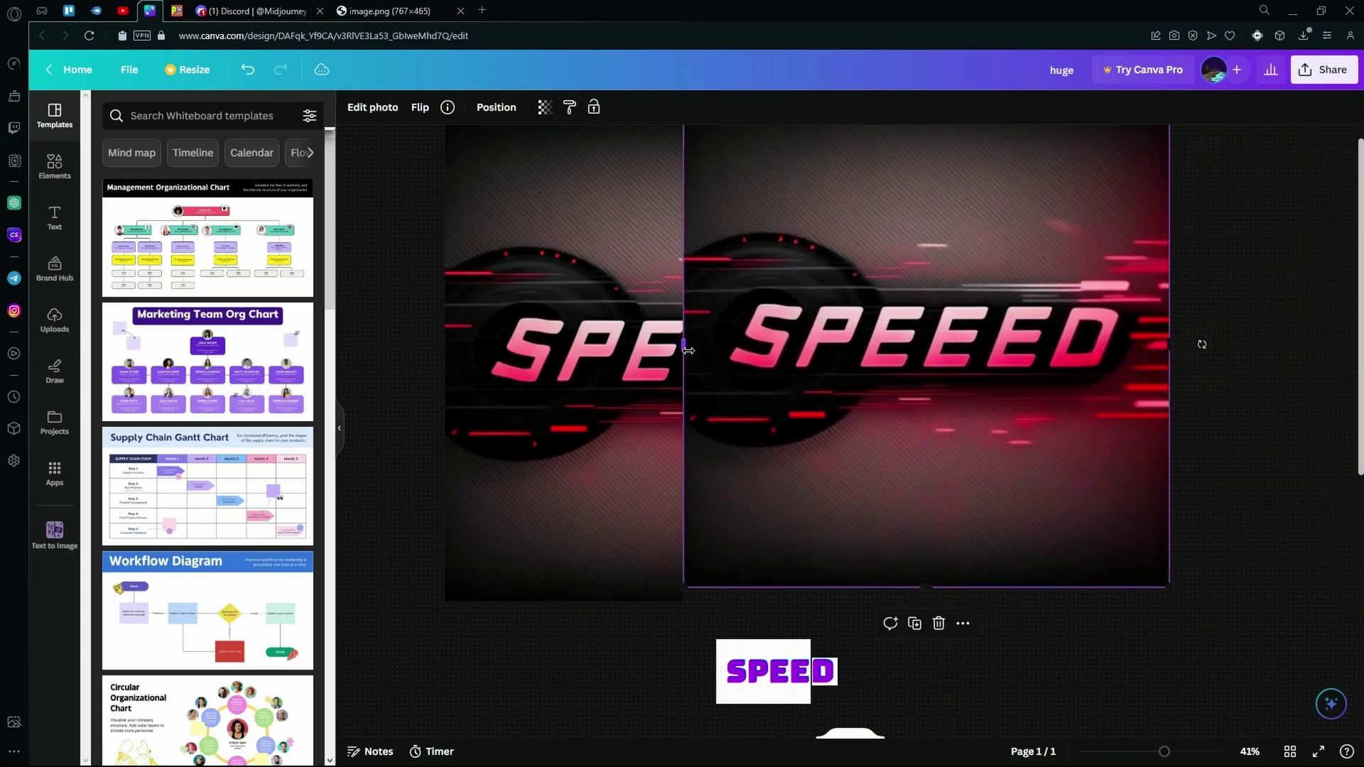
{"action": "left_click_drag", "start_coordinate": [685, 357], "coordinate": [988, 384]}
{"action": "left_click_drag", "start_coordinate": [1071, 357], "coordinate": [782, 342]}
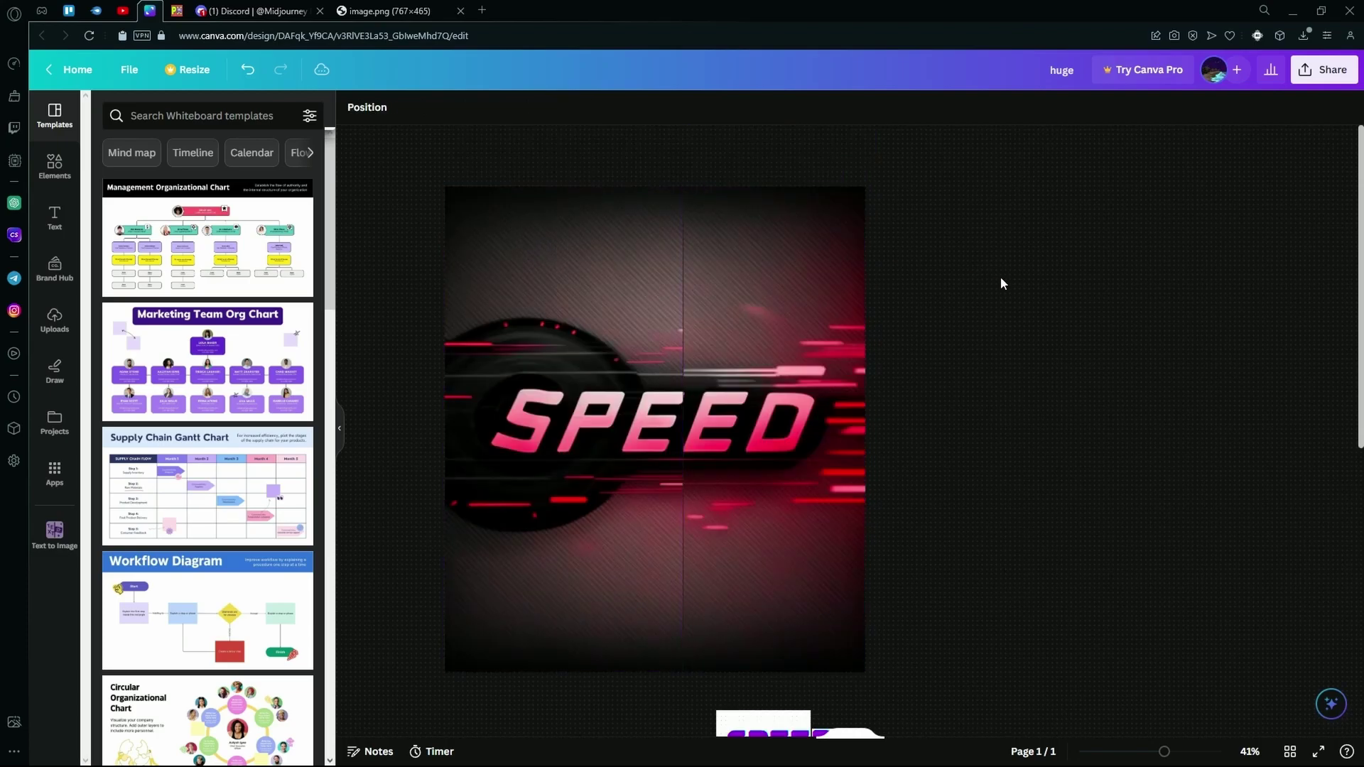
{"action": "left_click", "coordinate": [700, 238]}
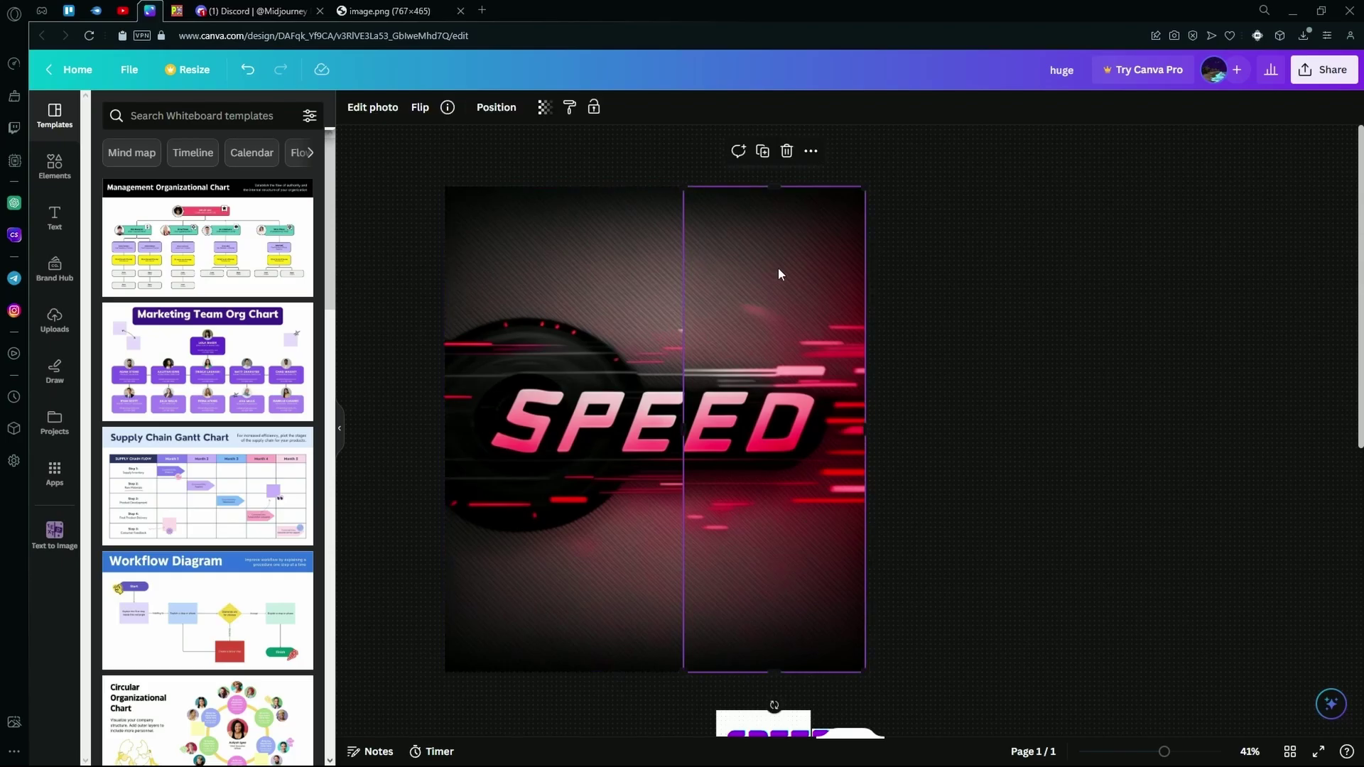
{"action": "left_click_drag", "start_coordinate": [778, 267], "coordinate": [768, 267]}
{"action": "left_click", "coordinate": [1077, 332]}
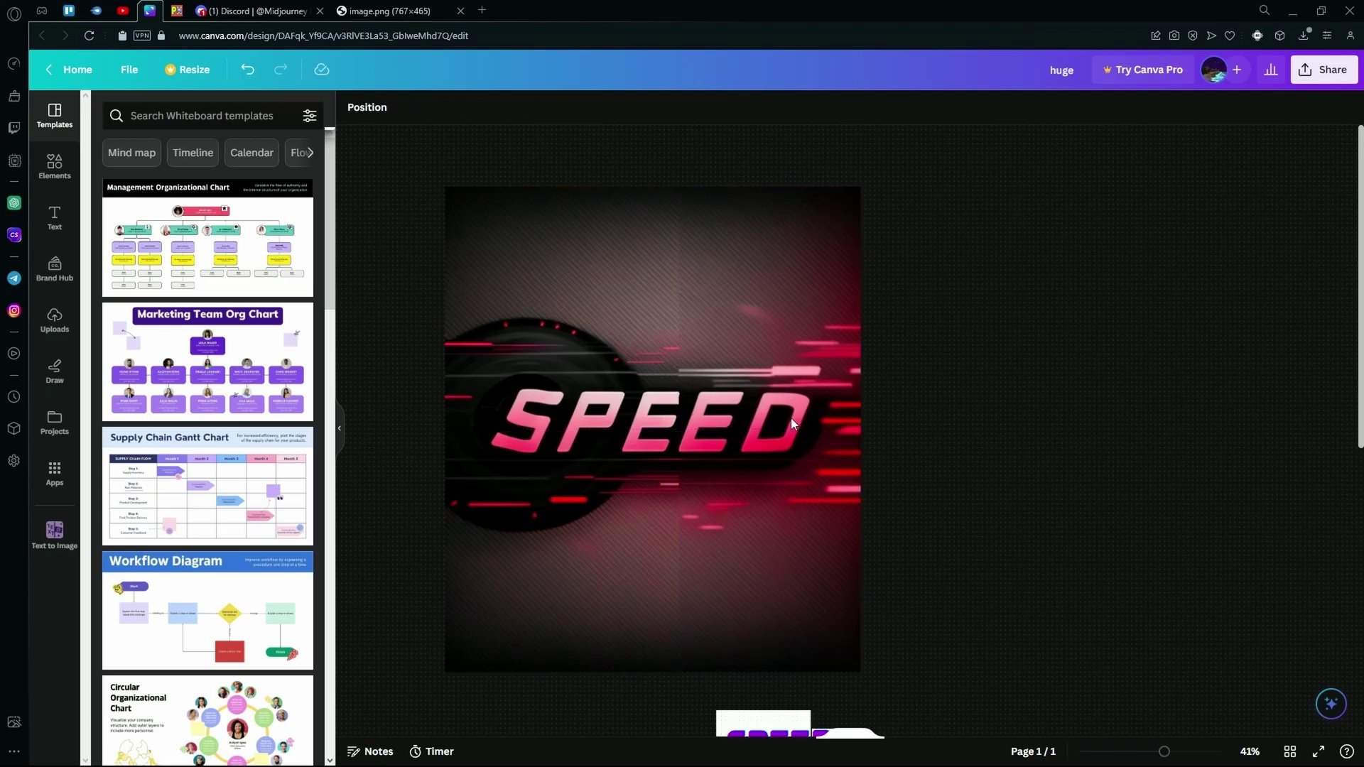
Delete both halves of the combined SPEED tire image from the whiteboard
{"action": "left_click", "coordinate": [737, 397]}
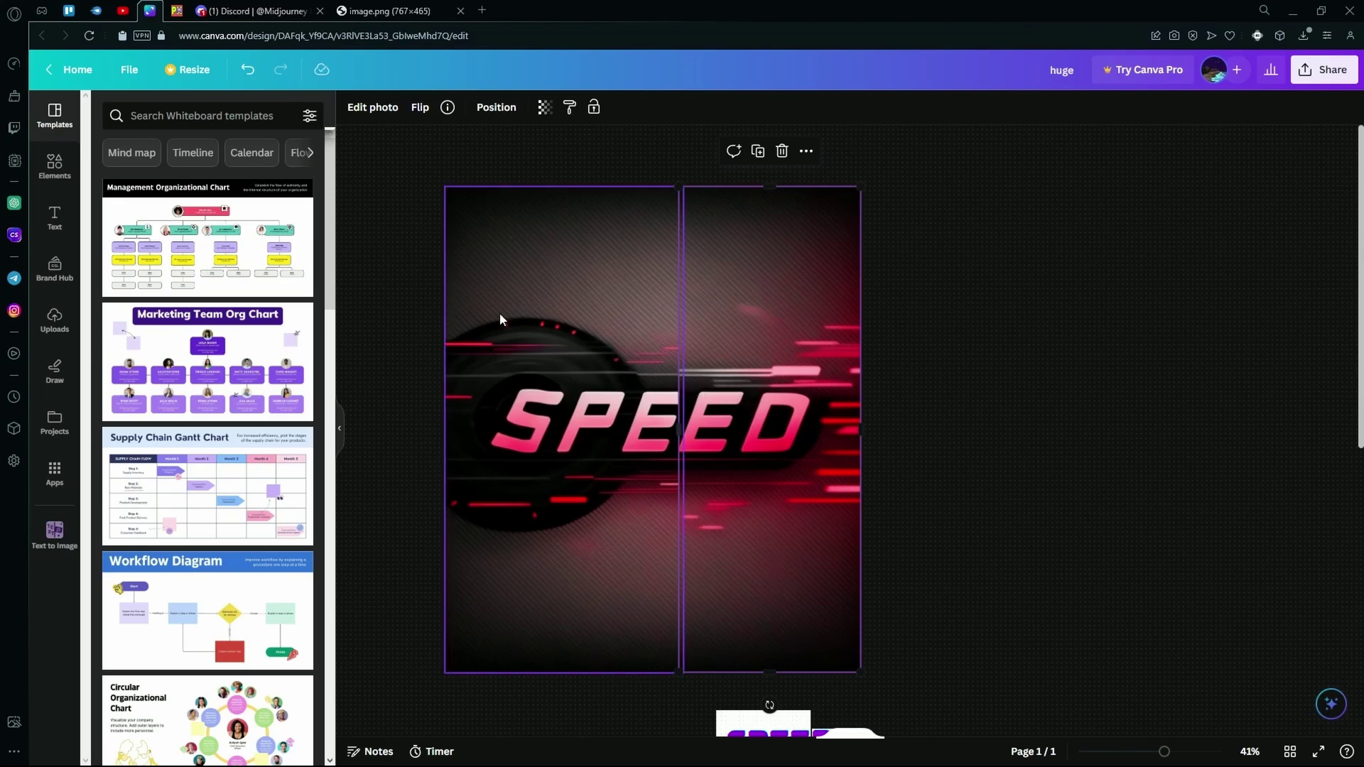
{"action": "key", "text": "Escape"}
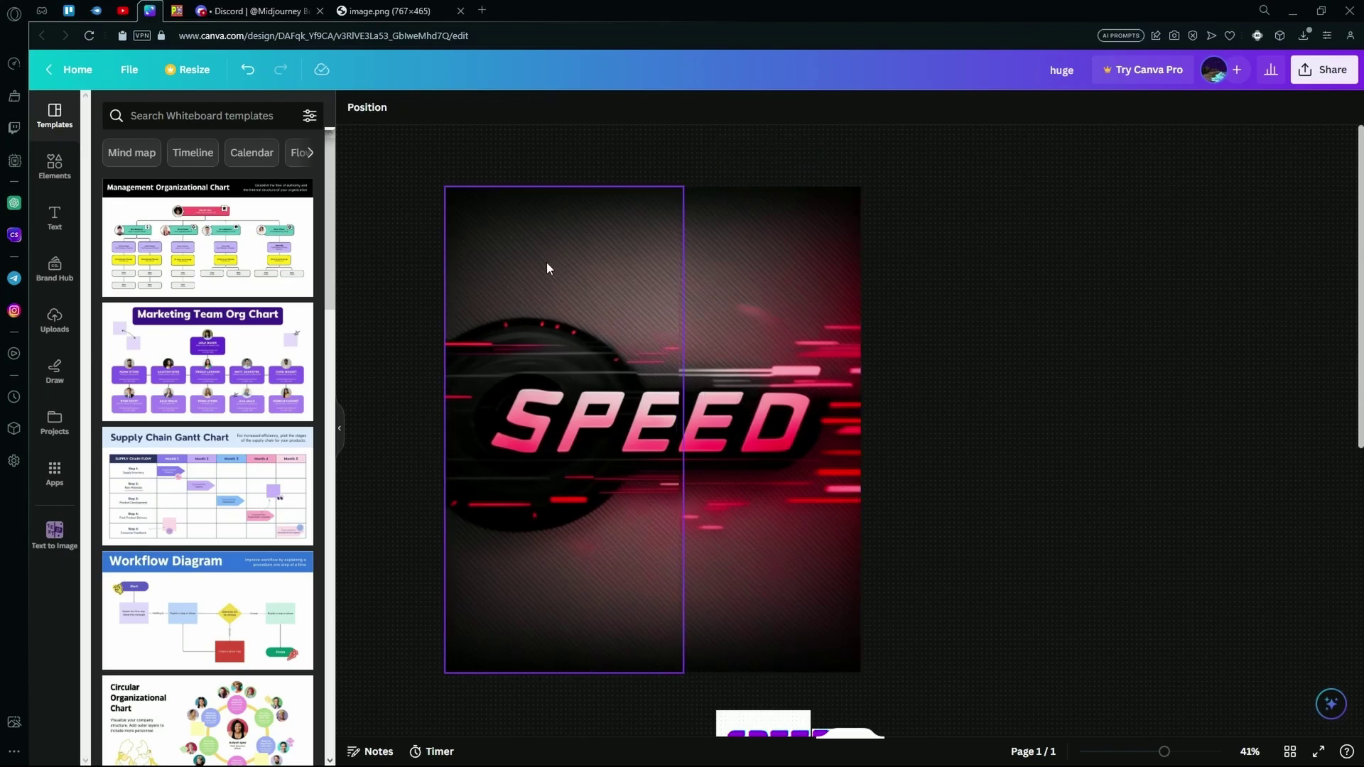
{"action": "left_click", "coordinate": [688, 370]}
{"action": "key", "text": "Delete"}
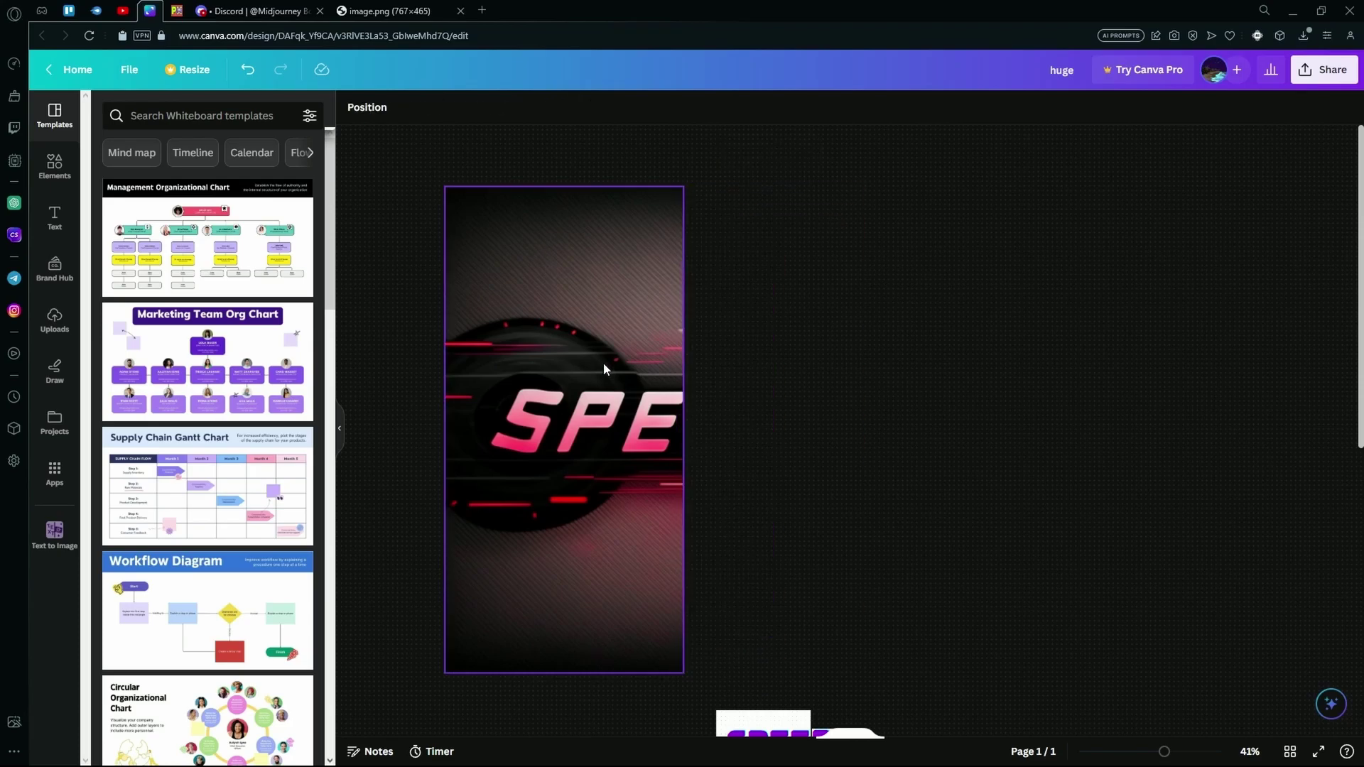
{"action": "left_click", "coordinate": [603, 363]}
{"action": "key", "text": "Delete"}
Add the GAME ON font combination, keep only its GAME word at size 176, and position it high in the empty area
{"action": "scroll", "coordinate": [238, 402], "scroll_direction": "down", "scroll_amount": 3}
{"action": "left_click", "coordinate": [55, 226]}
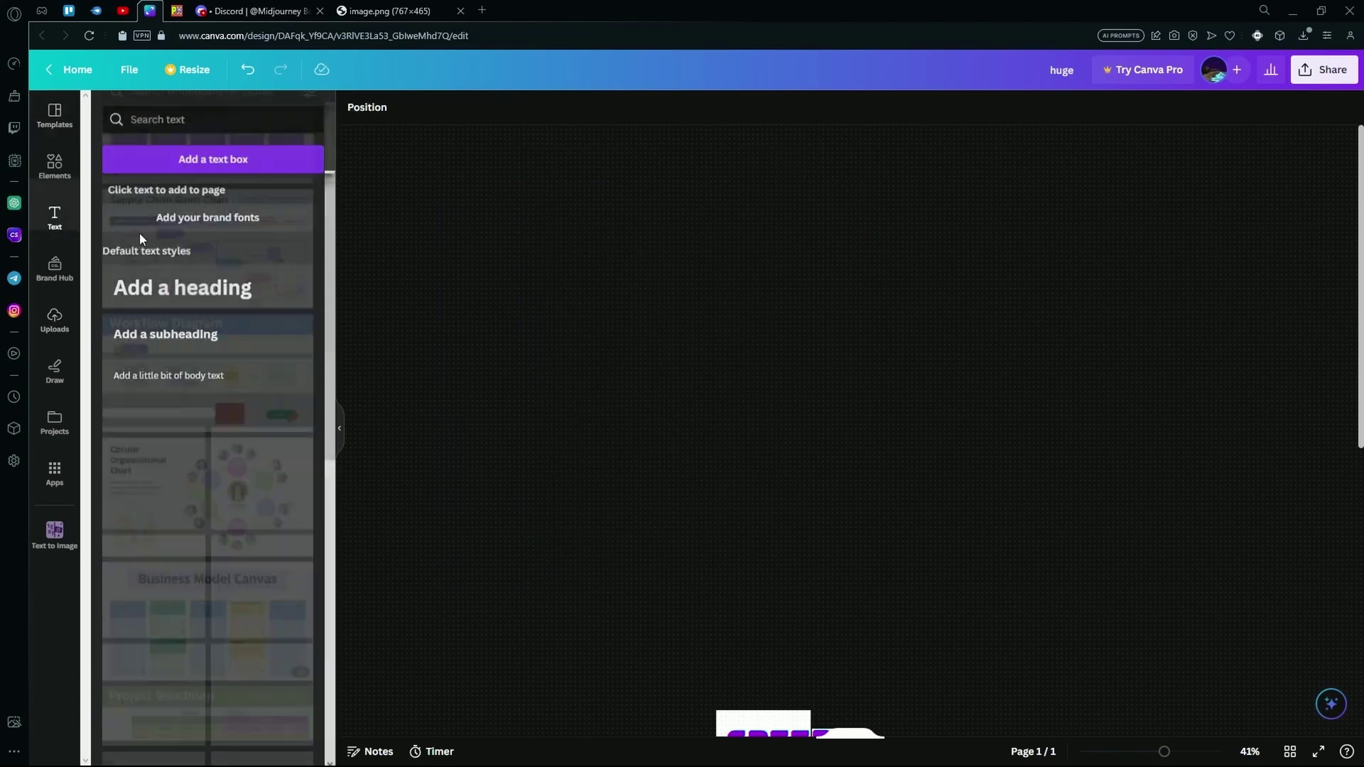
{"action": "scroll", "coordinate": [257, 325], "scroll_direction": "down", "scroll_amount": 5}
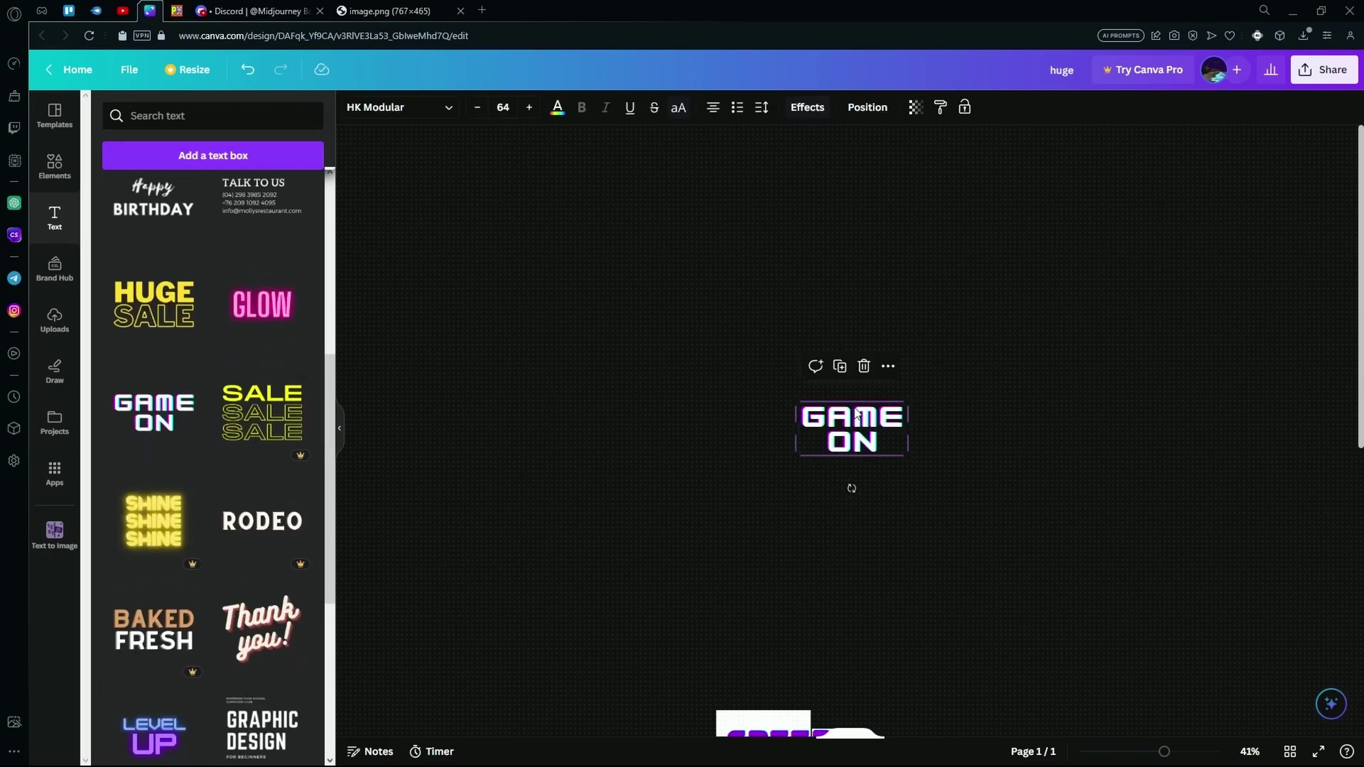
{"action": "left_click_drag", "start_coordinate": [895, 453], "coordinate": [1000, 484]}
{"action": "left_click", "coordinate": [909, 440]}
{"action": "key", "text": "Delete"}
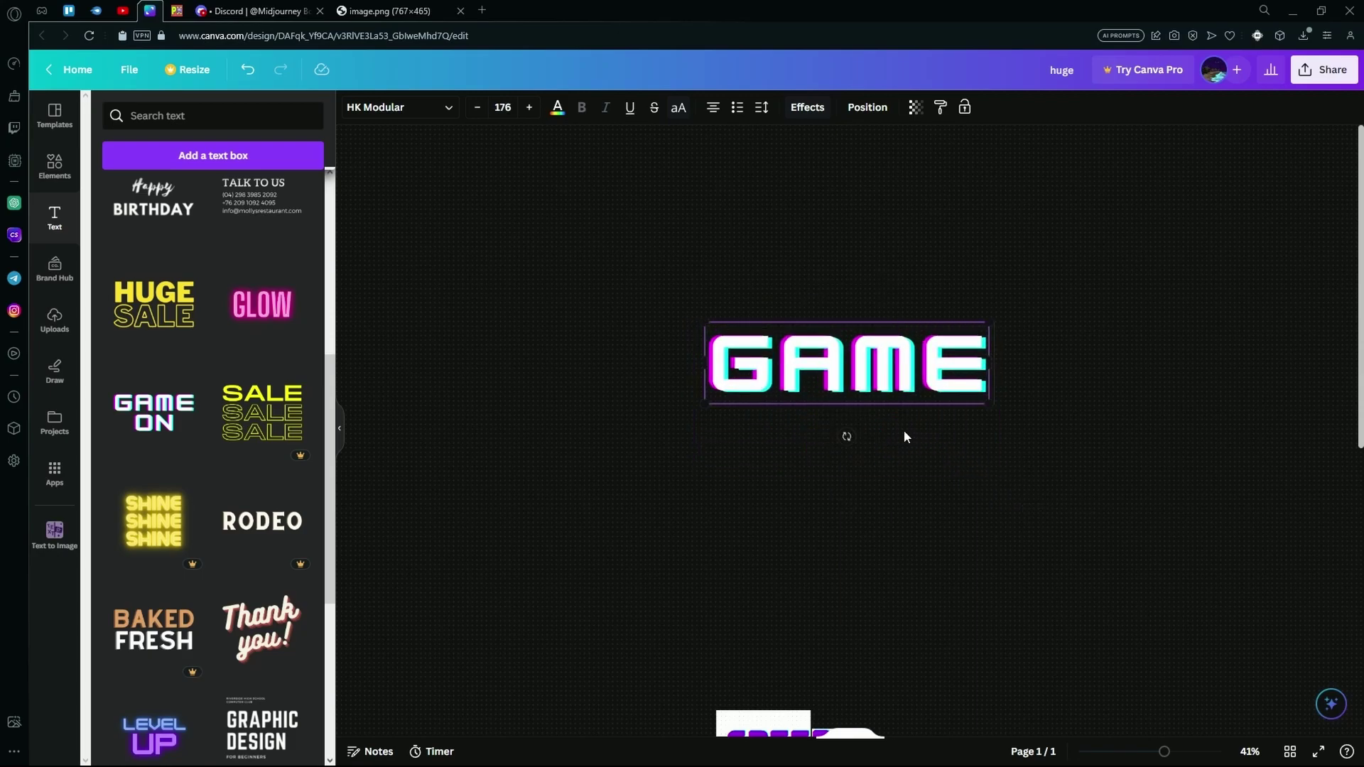
{"action": "left_click_drag", "start_coordinate": [853, 358], "coordinate": [796, 240]}
{"action": "left_click", "coordinate": [833, 348]}
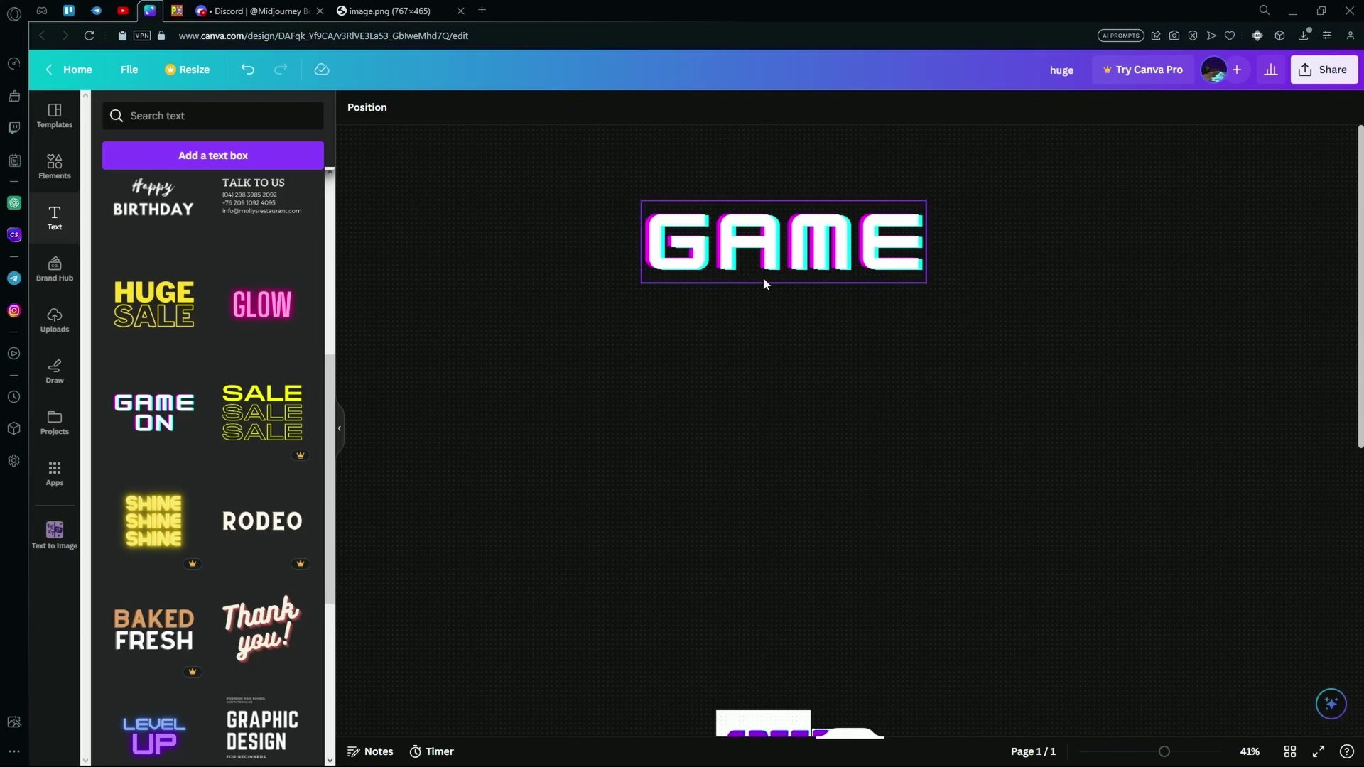
Place the Thank you! font combination below GAME, enlarge it, and delete its "you!" line
{"action": "left_click_drag", "start_coordinate": [255, 622], "coordinate": [729, 383]}
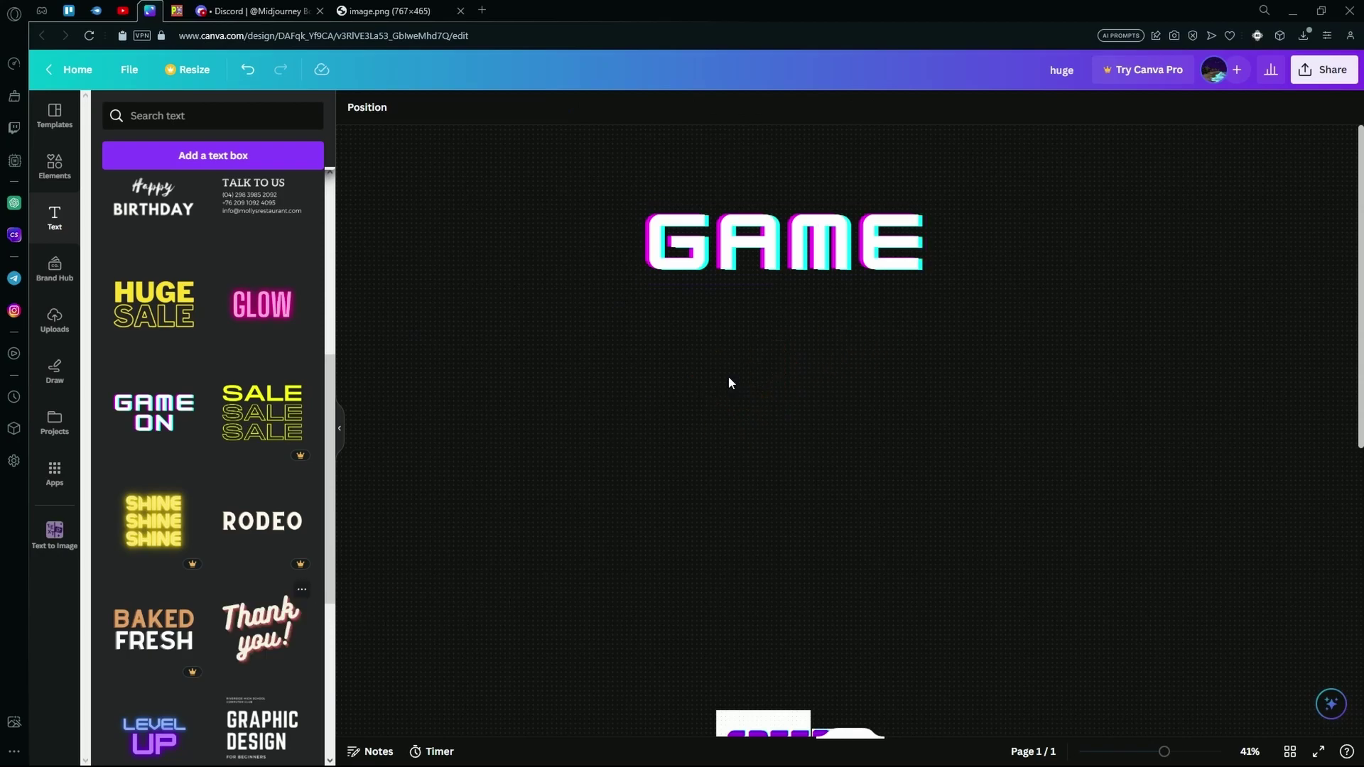
{"action": "left_click_drag", "start_coordinate": [796, 417], "coordinate": [1034, 578]}
{"action": "left_click", "coordinate": [962, 500]}
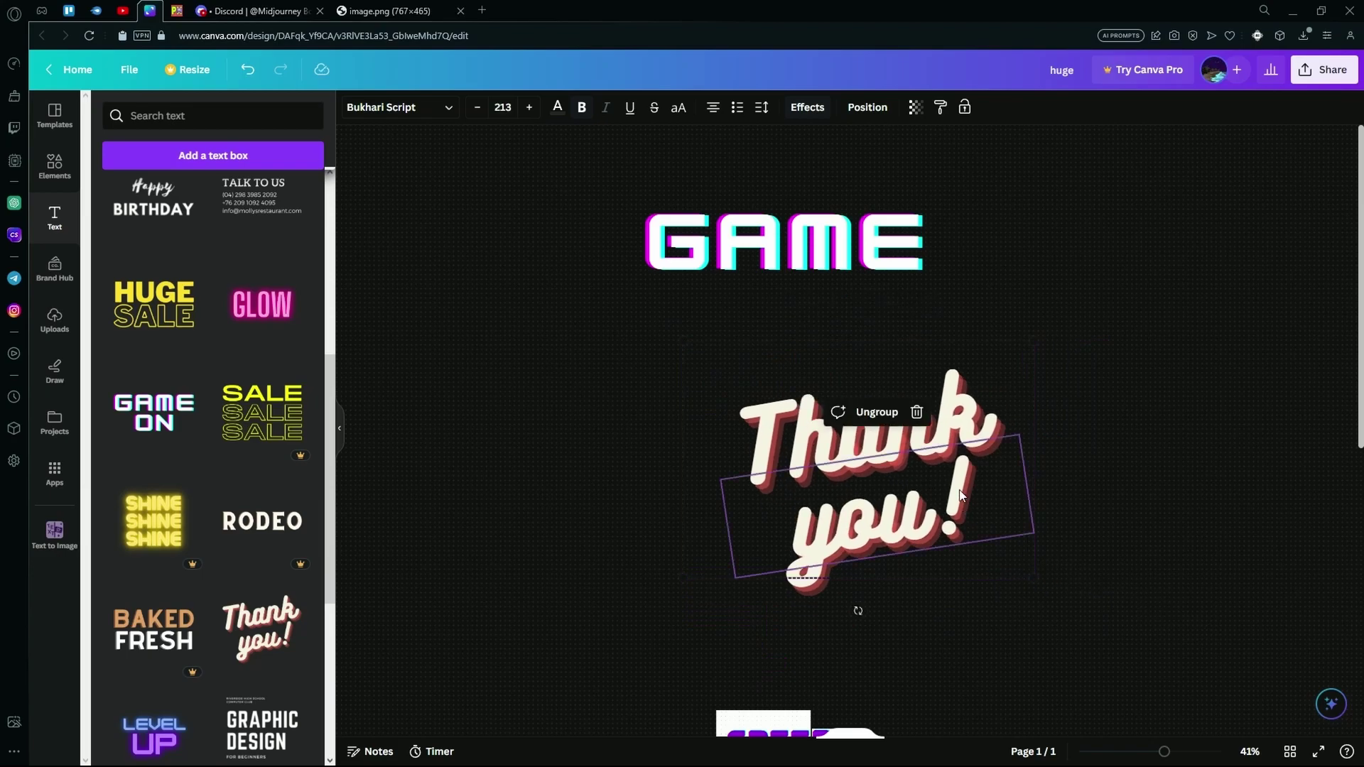
{"action": "key", "text": "Delete"}
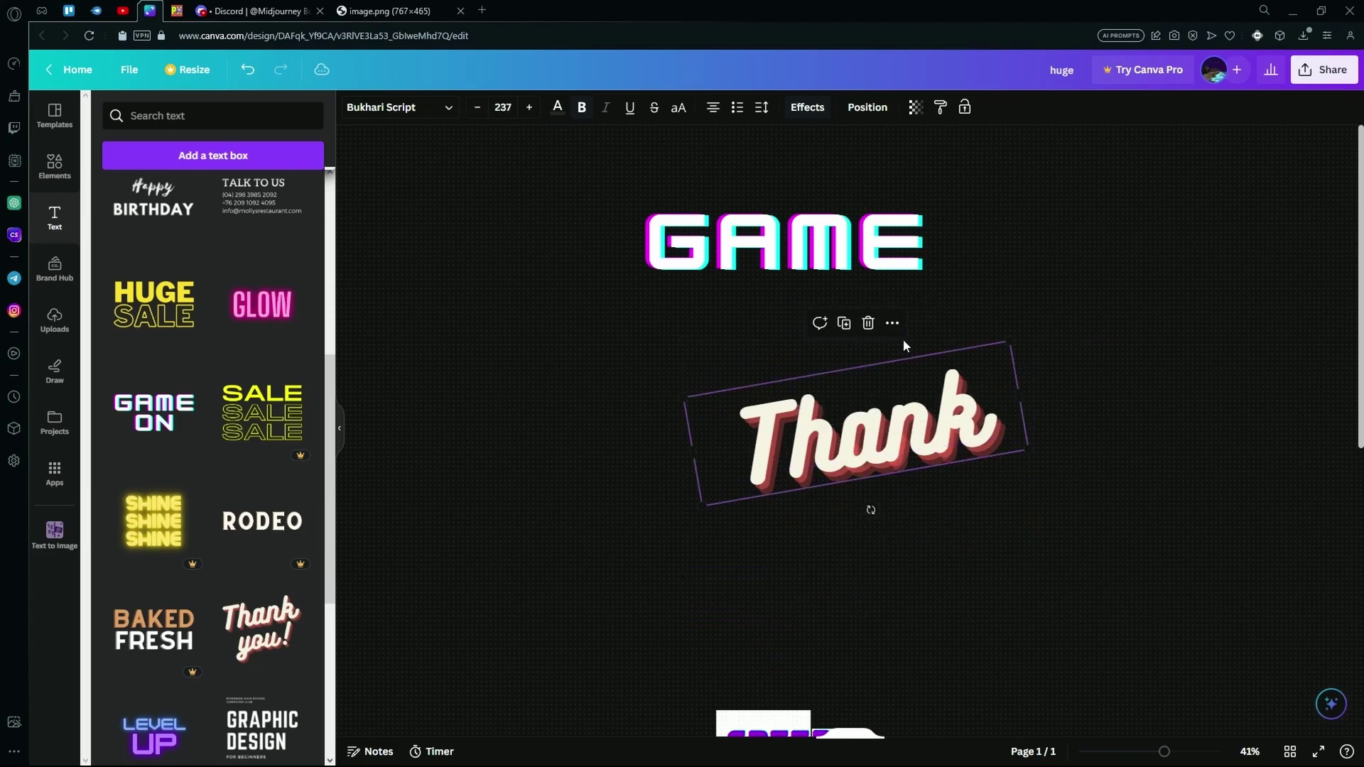
Replace the word Thank with "game" in the same script style, and delete that text
{"action": "double_click", "coordinate": [945, 426]}
{"action": "key", "text": "BackSpace"}
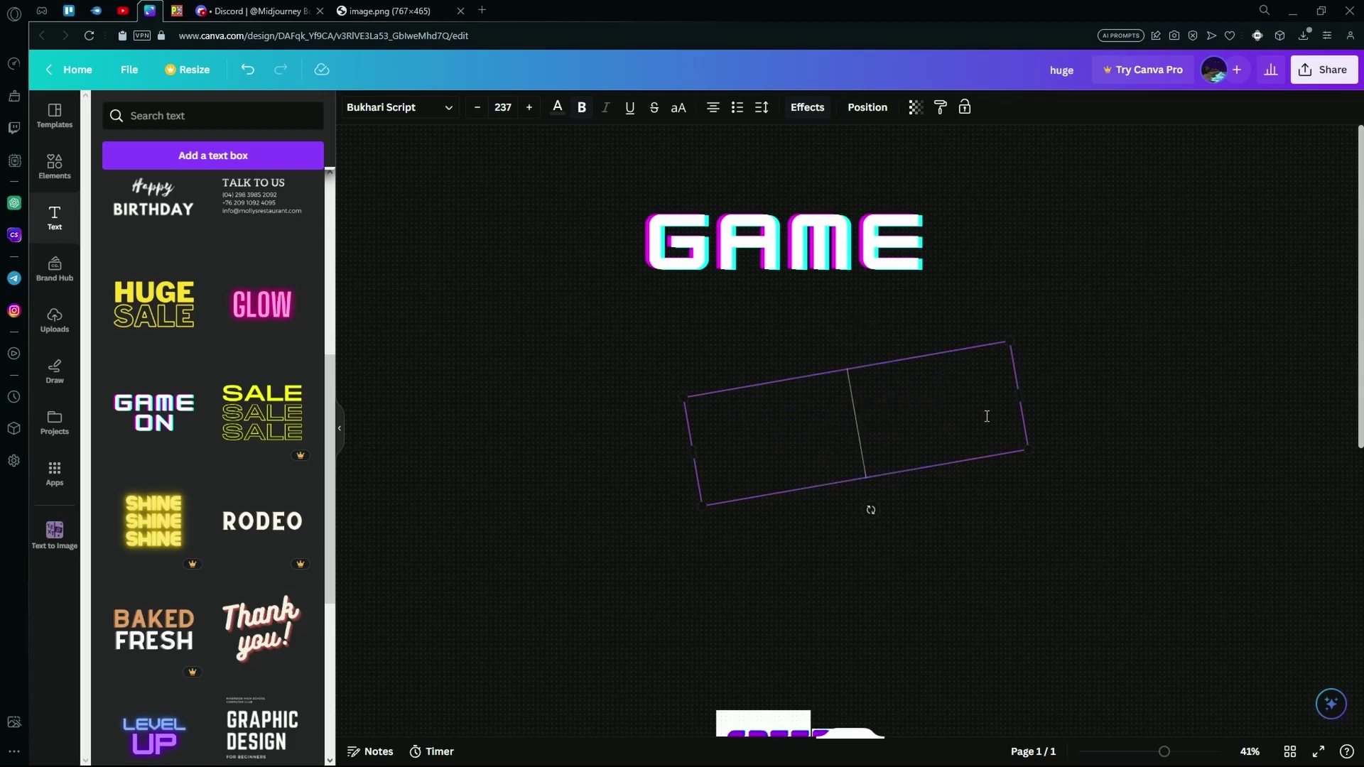
{"action": "type", "text": "game"}
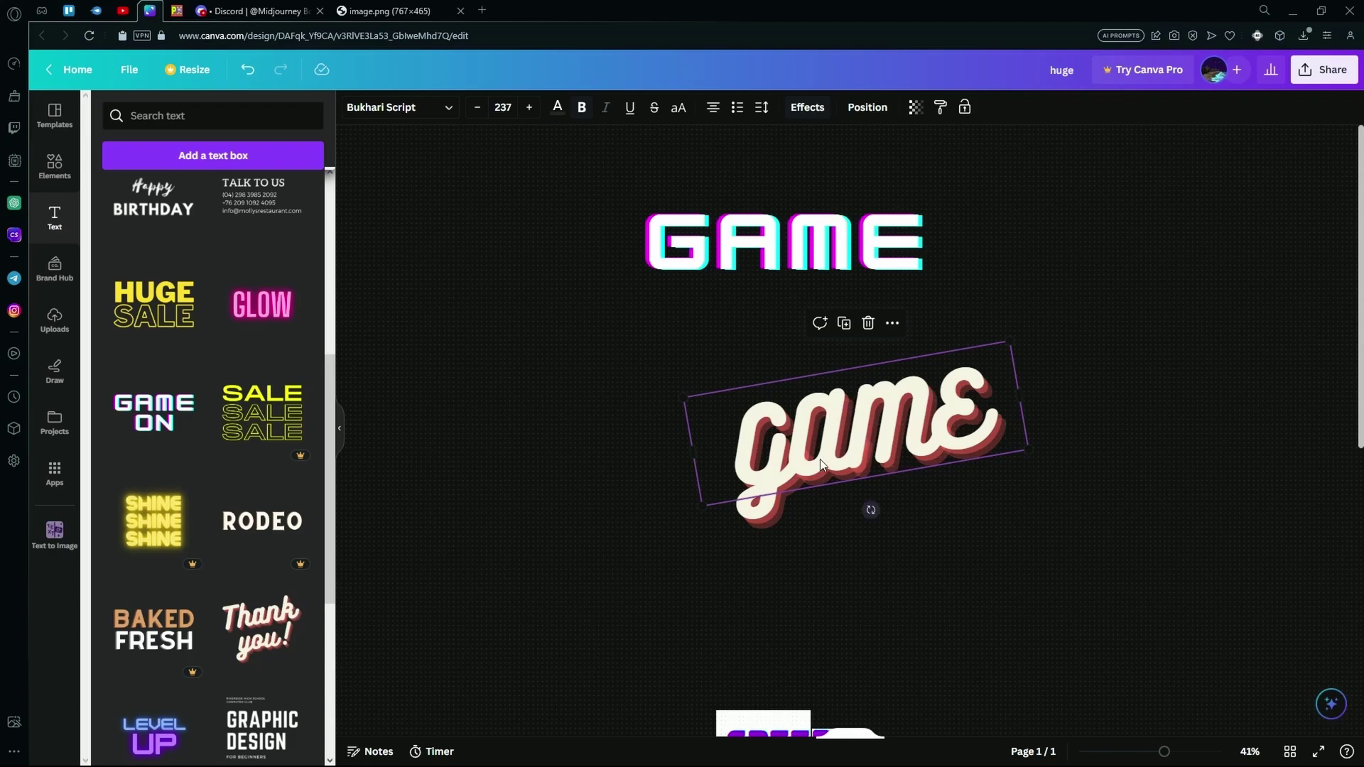
{"action": "key", "text": "Delete"}
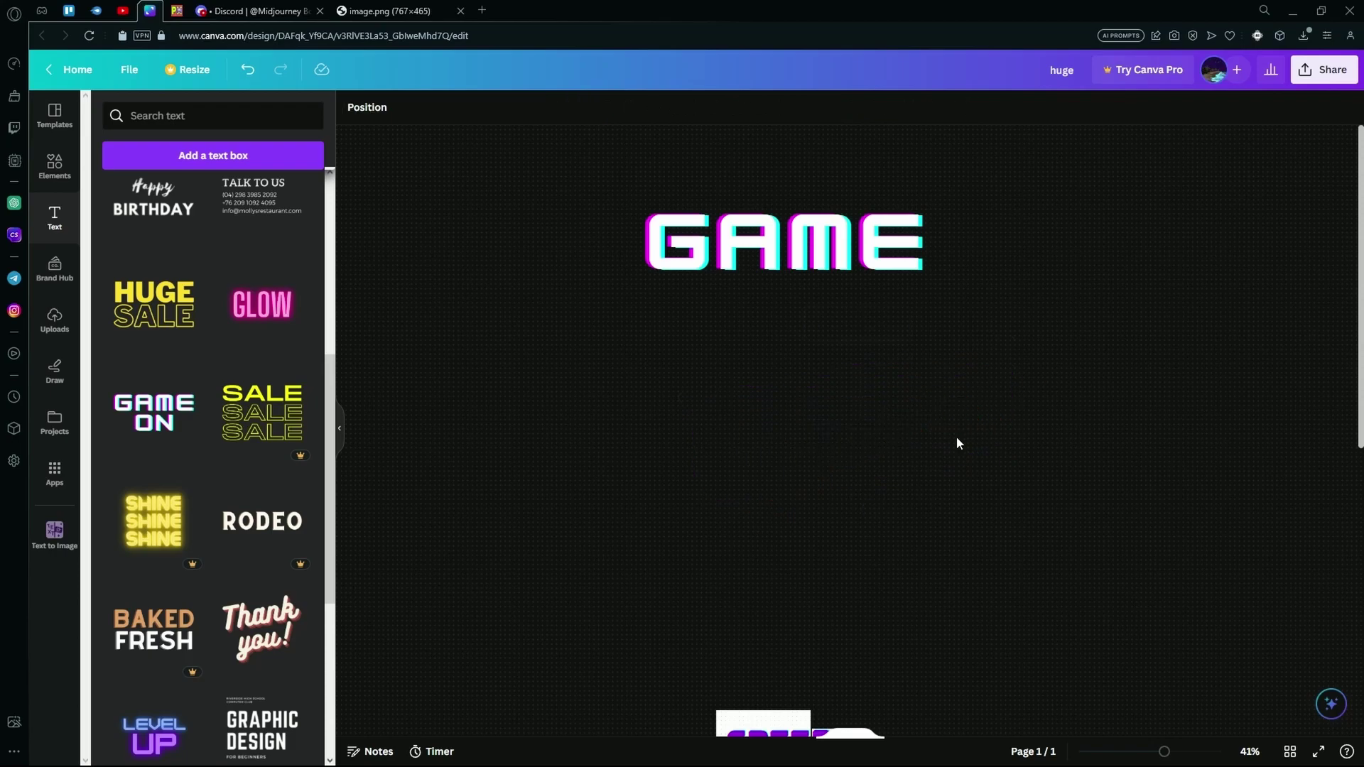
Place the pink GLOW text style below the white GAME text and change its wording to GAME
{"action": "scroll", "coordinate": [367, 575], "scroll_direction": "down", "scroll_amount": 1}
{"action": "scroll", "coordinate": [270, 594], "scroll_direction": "down", "scroll_amount": 6}
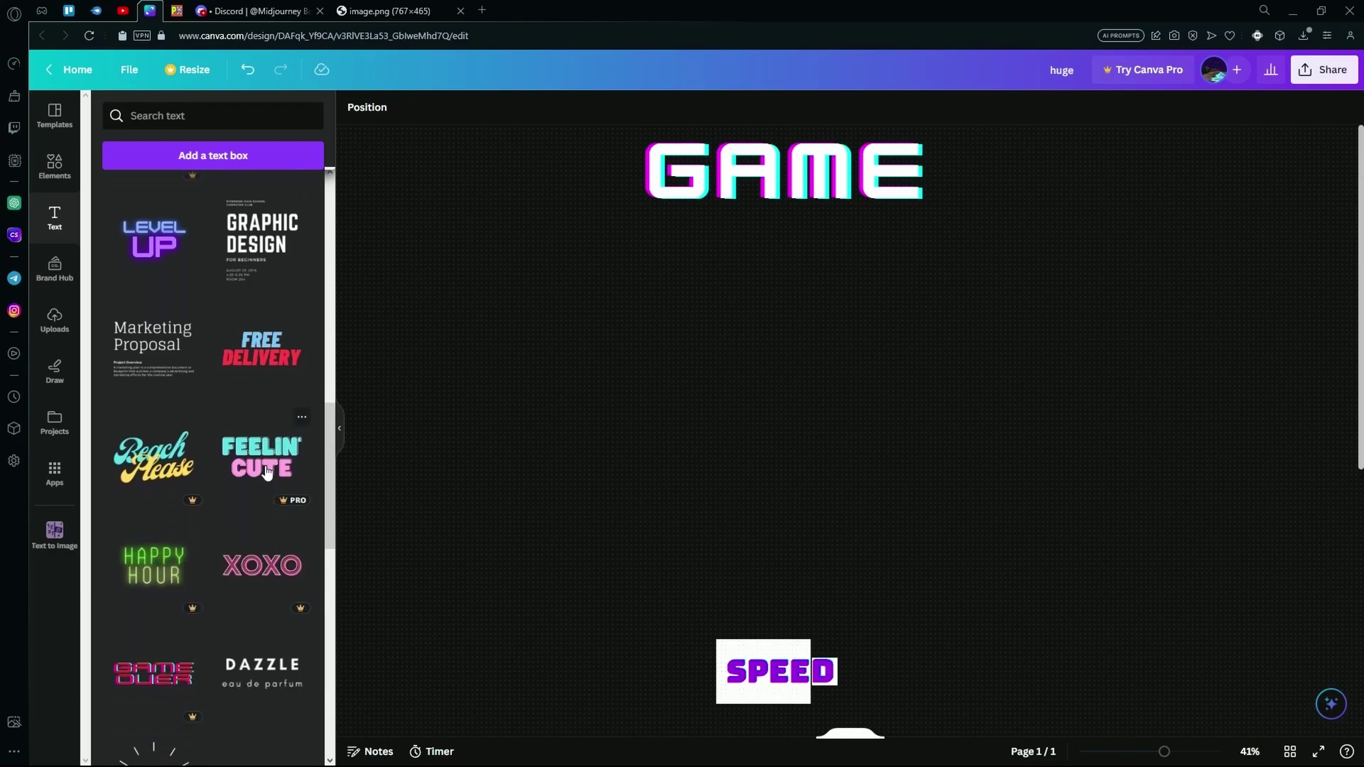
{"action": "scroll", "coordinate": [289, 641], "scroll_direction": "up", "scroll_amount": 6}
{"action": "scroll", "coordinate": [290, 641], "scroll_direction": "up", "scroll_amount": 3}
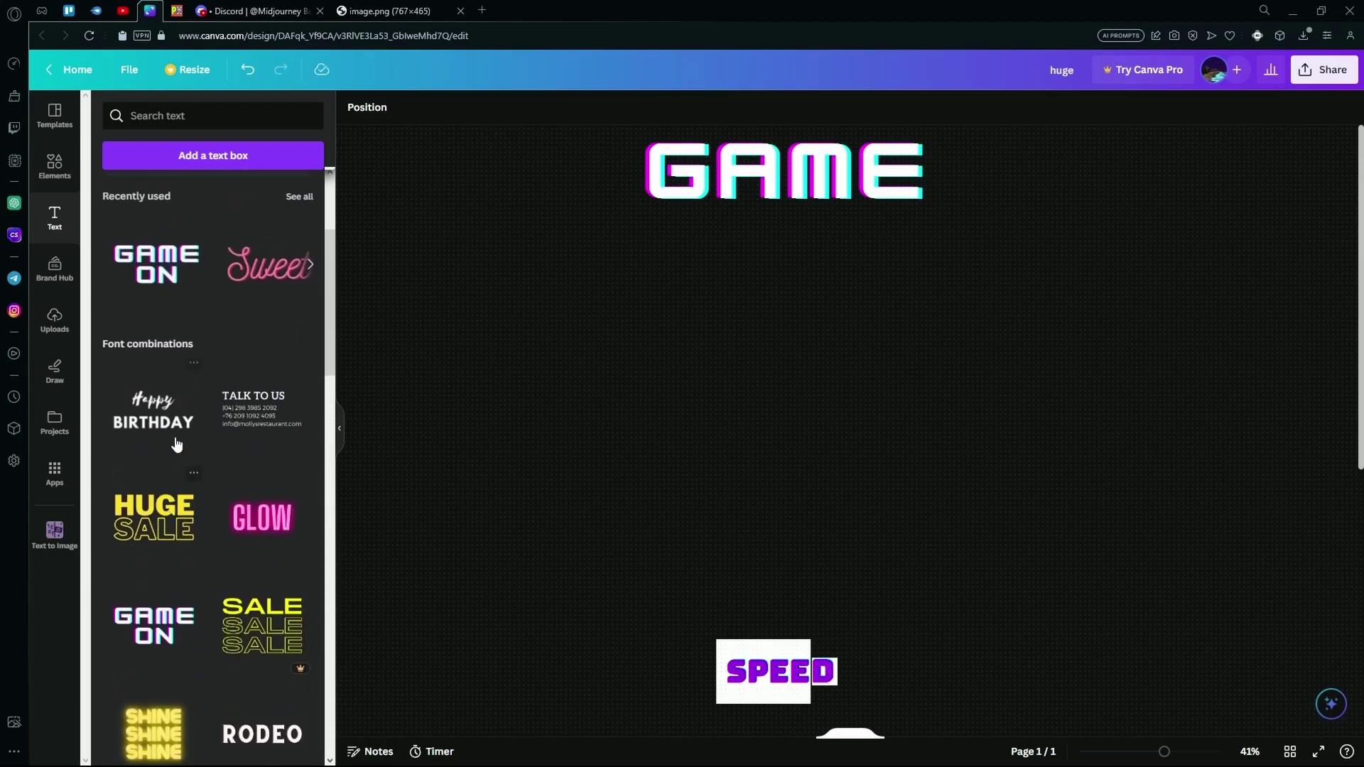
{"action": "left_click_drag", "start_coordinate": [262, 518], "coordinate": [778, 363]}
{"action": "left_click", "coordinate": [832, 361]}
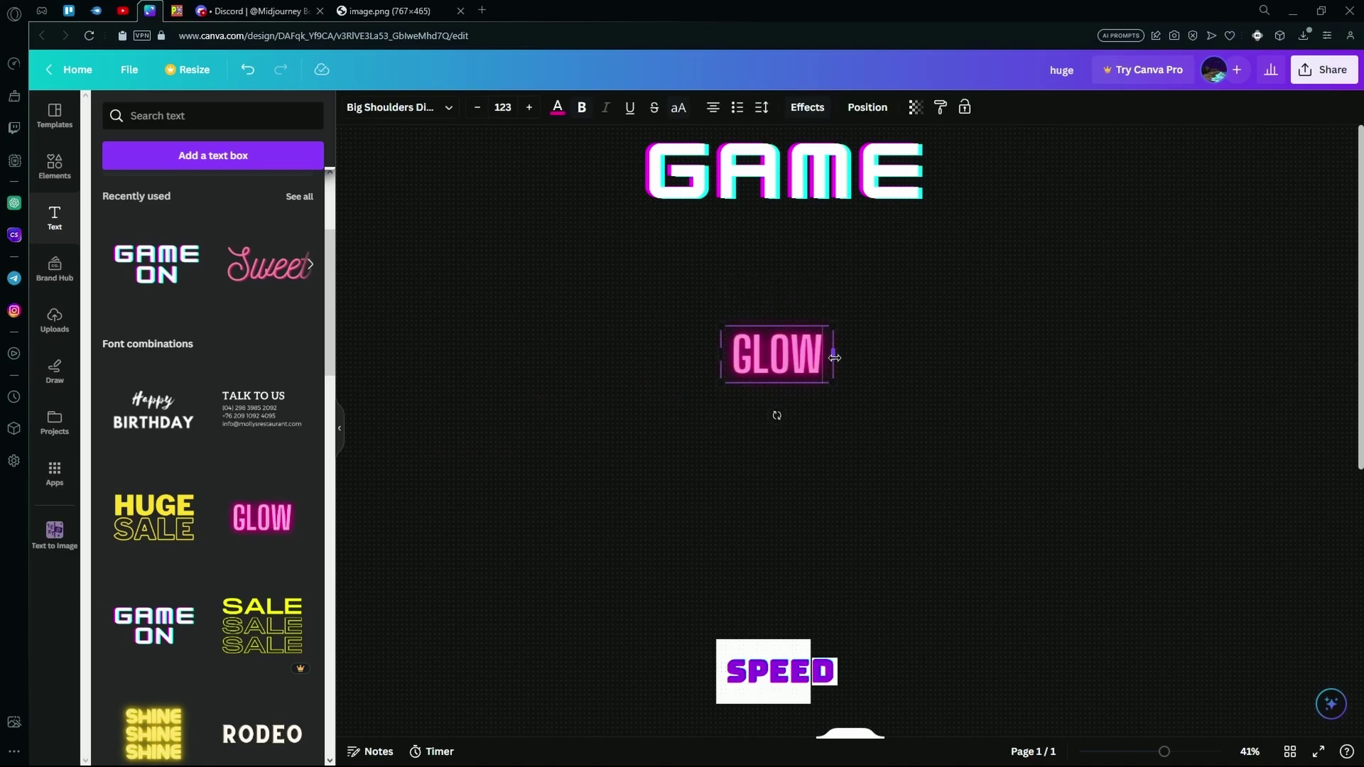
{"action": "key", "text": "BackSpace"}
{"action": "key", "text": "BackSpace"}
{"action": "key", "text": "BackSpace"}
{"action": "key", "text": "BackSpace"}
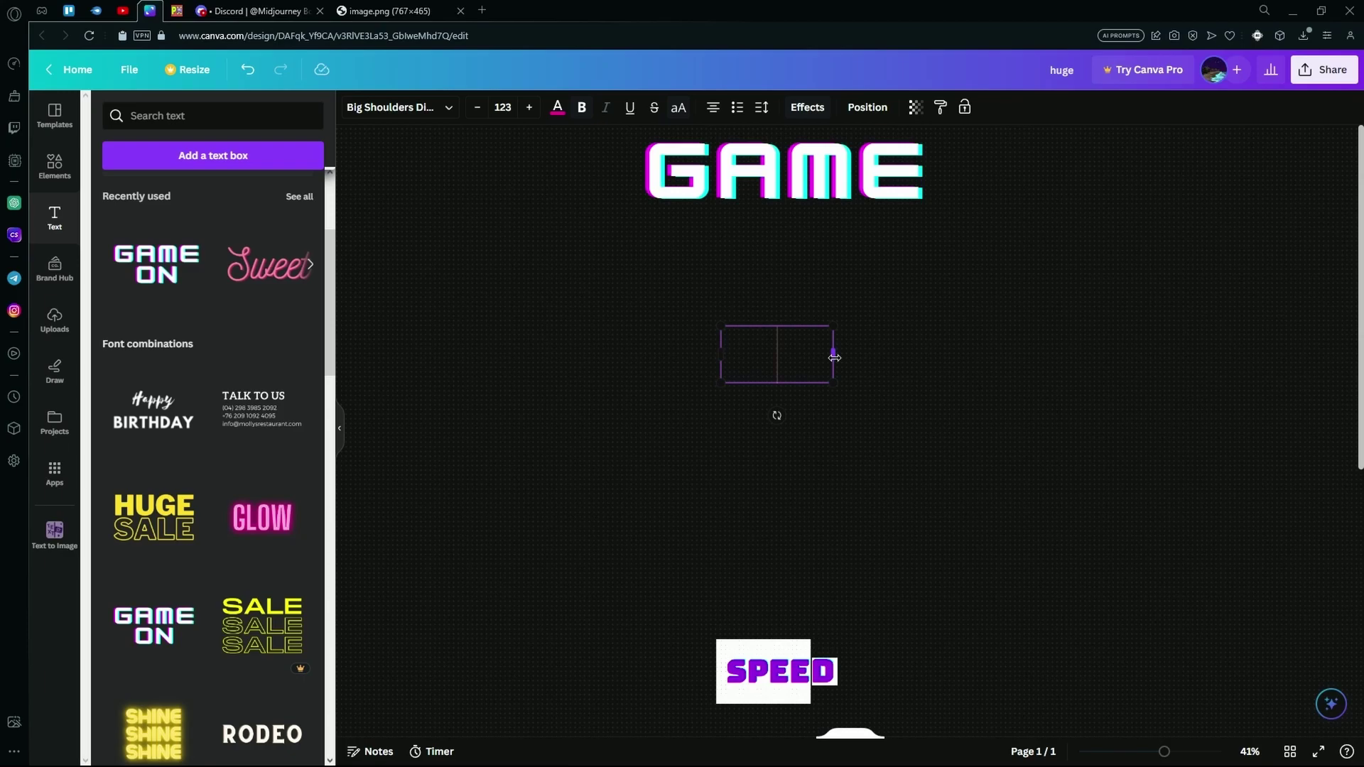
{"action": "type", "text": "GAME"}
Place the Happy Birthday font combination below the pink GAME text and delete its "Happy" line
{"action": "scroll", "coordinate": [209, 330], "scroll_direction": "up", "scroll_amount": 2}
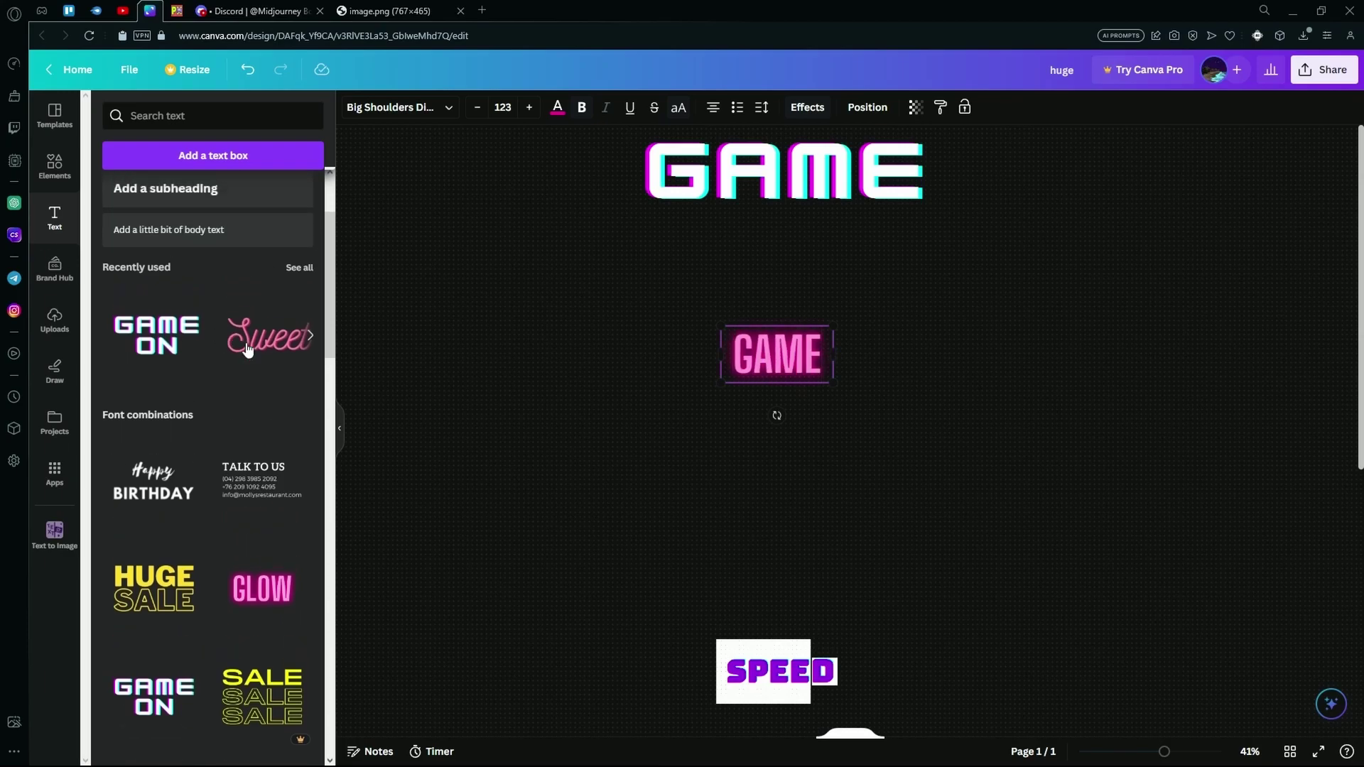
{"action": "scroll", "coordinate": [247, 350], "scroll_direction": "down", "scroll_amount": 1}
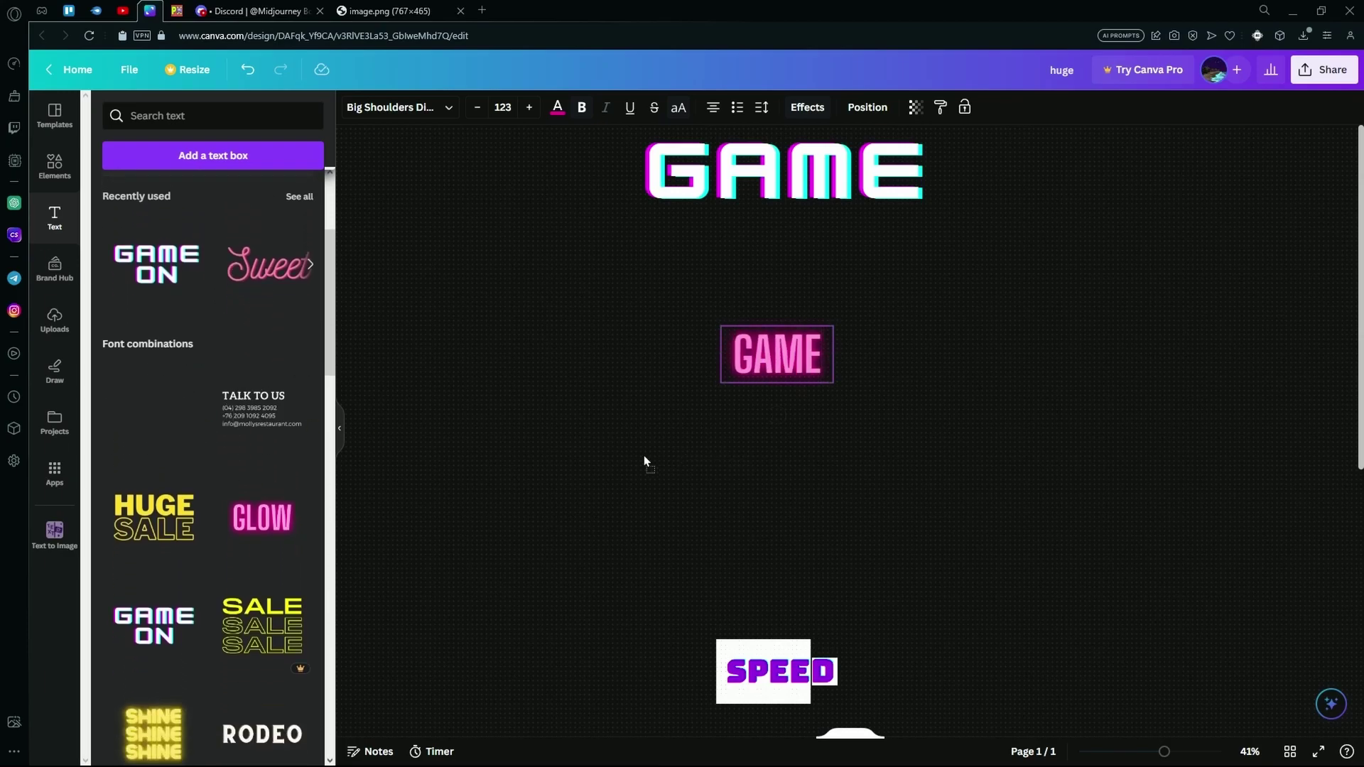
{"action": "left_click_drag", "start_coordinate": [644, 459], "coordinate": [734, 512]}
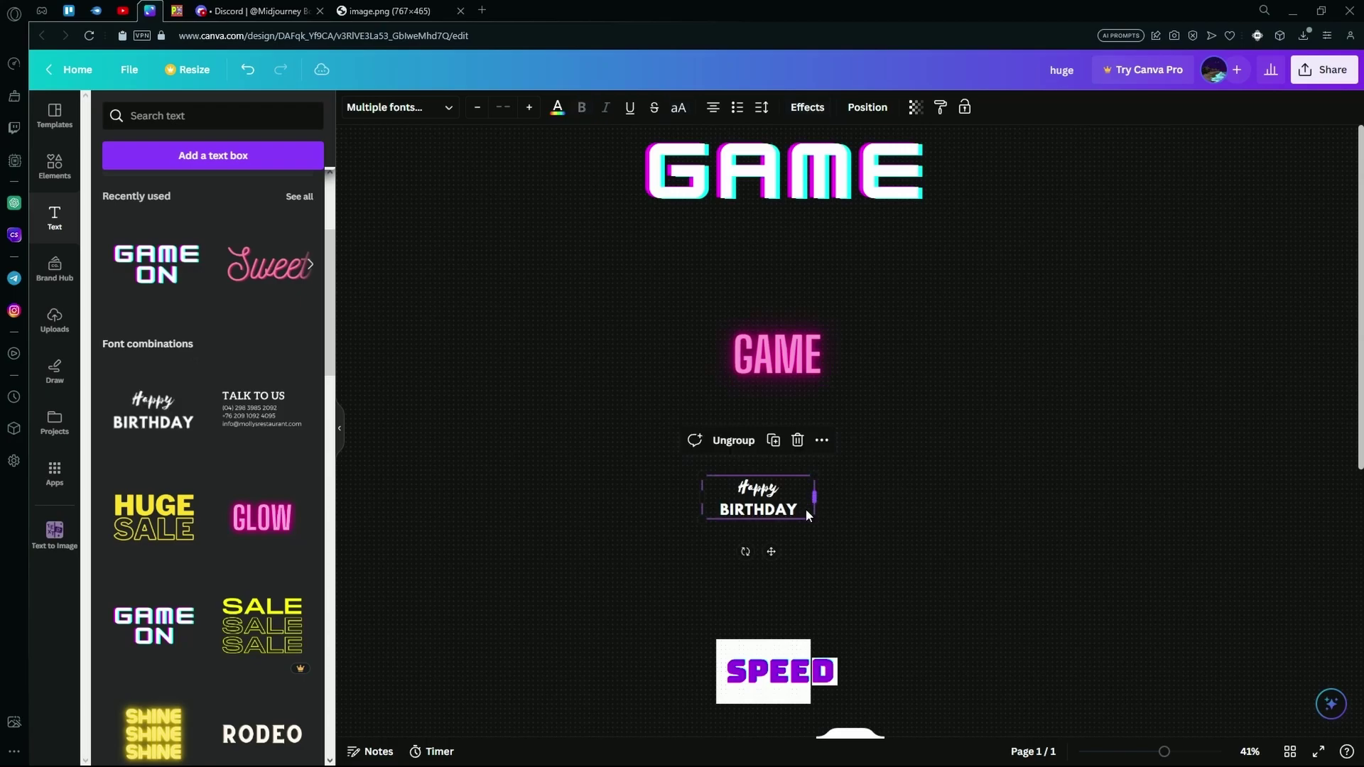
{"action": "left_click", "coordinate": [798, 507]}
{"action": "key", "text": "Delete"}
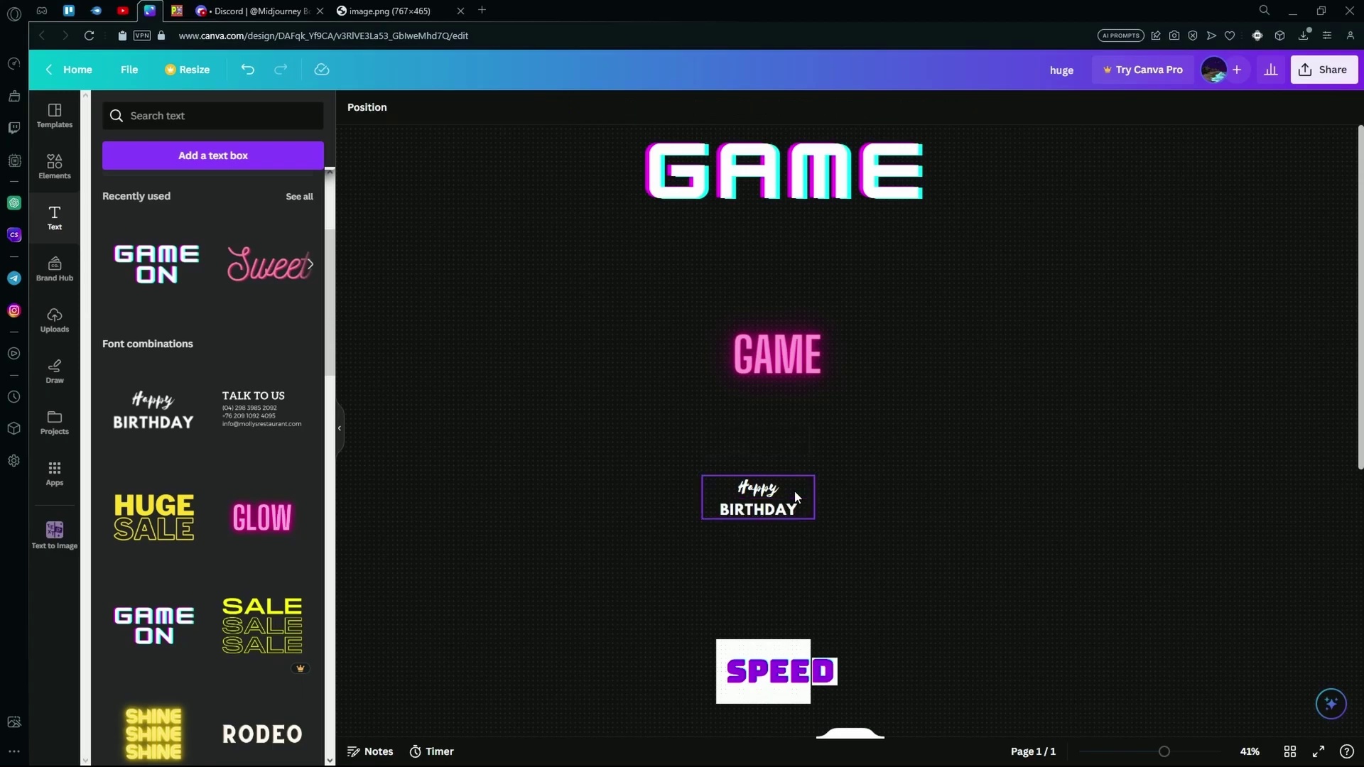
{"action": "left_click", "coordinate": [784, 490]}
{"action": "key", "text": "Delete"}
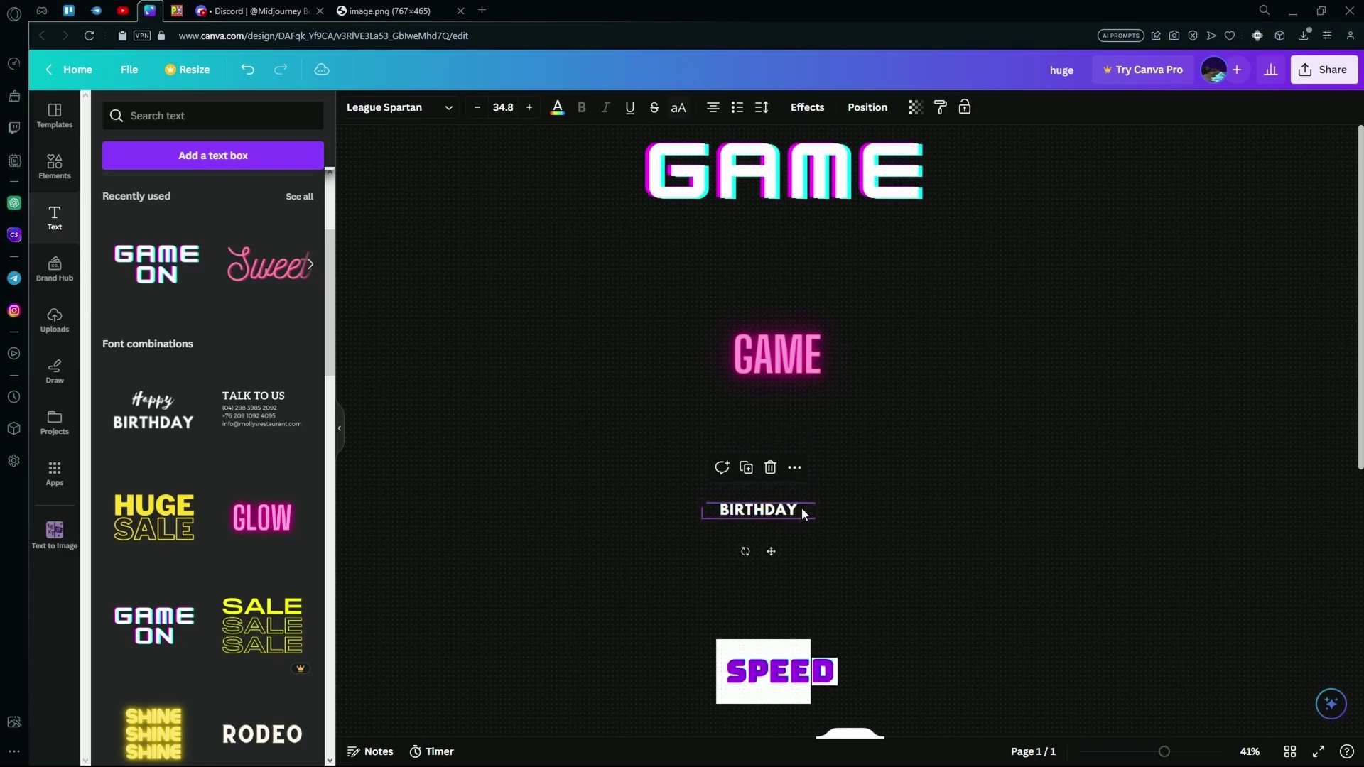
Enlarge the BIRTHDAY text to size 125 and replace its wording with GAME
{"action": "double_click", "coordinate": [814, 519]}
{"action": "left_click_drag", "start_coordinate": [815, 520], "coordinate": [1104, 561]}
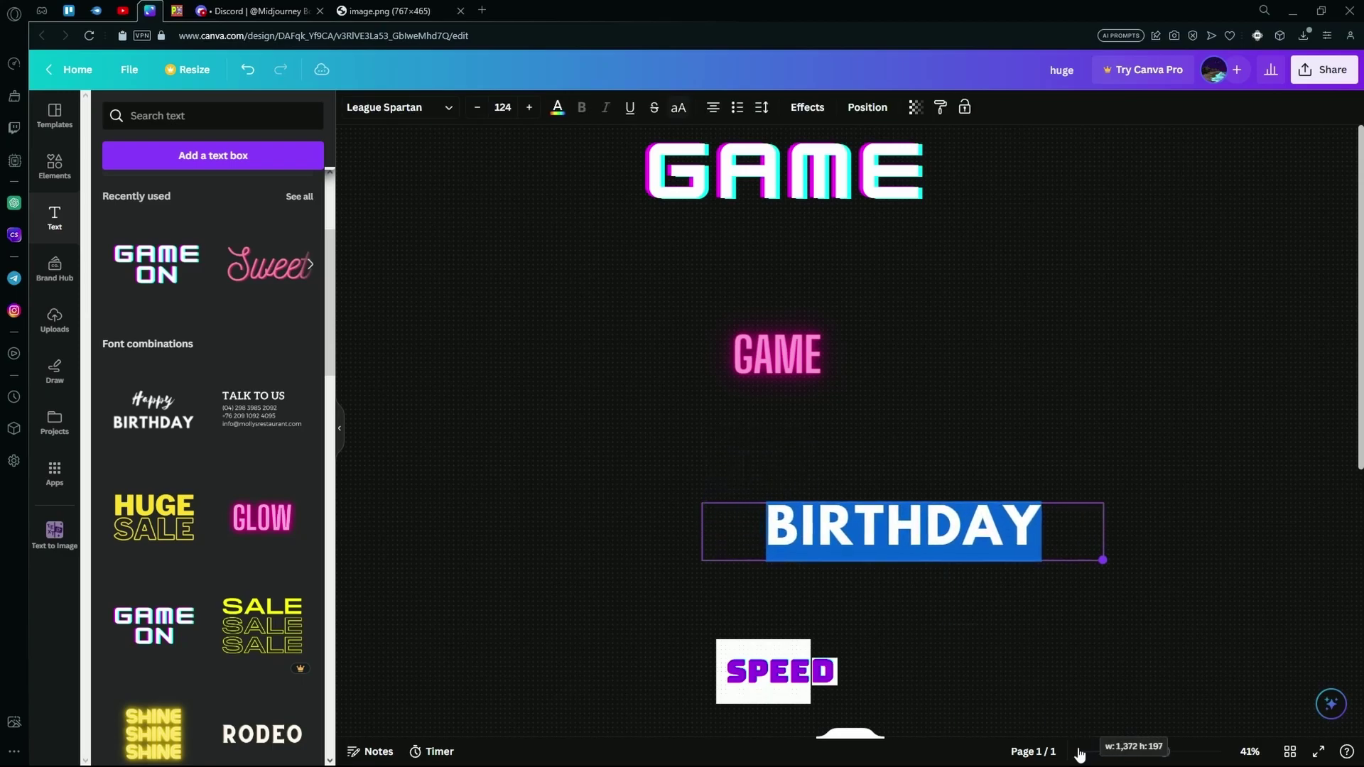
{"action": "left_click", "coordinate": [867, 524]}
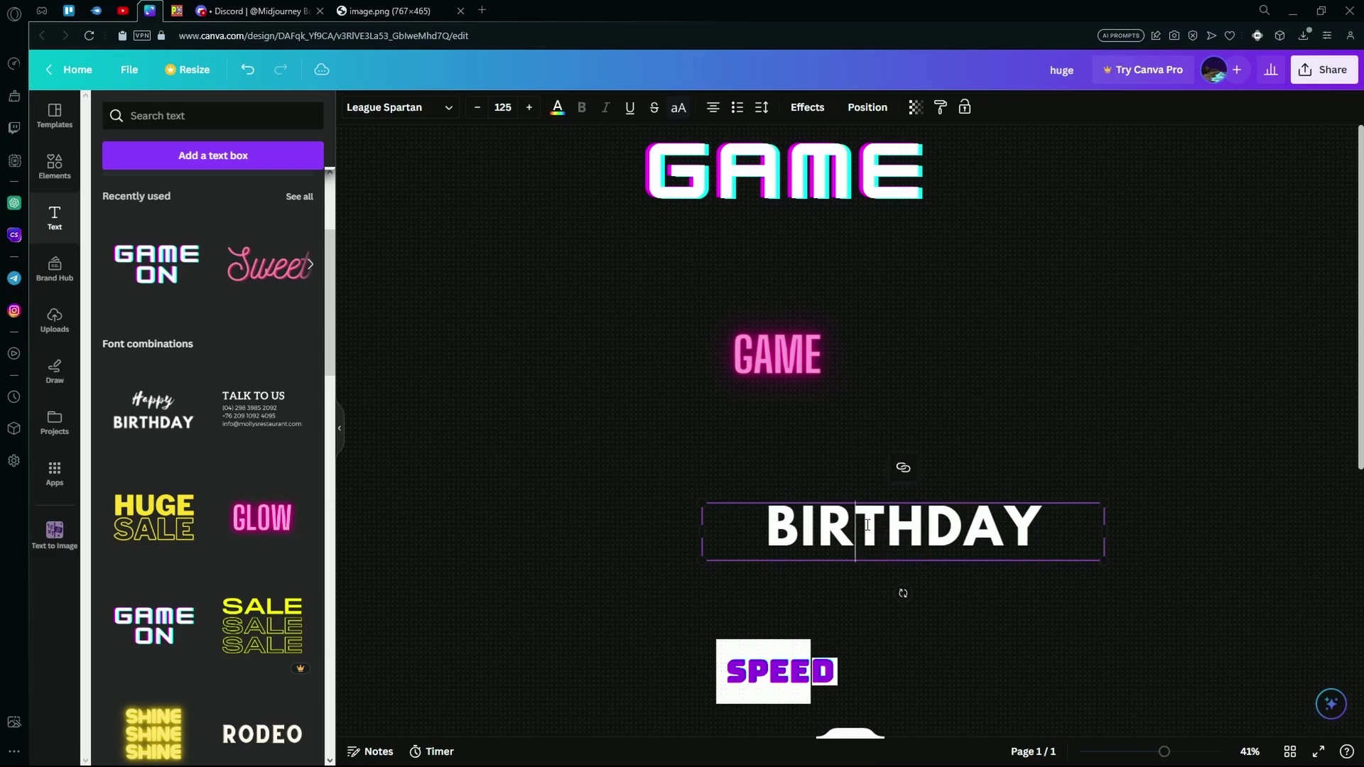
{"action": "left_click", "coordinate": [1067, 523]}
{"action": "key", "text": "BackSpace"}
{"action": "key", "text": "Menu"}
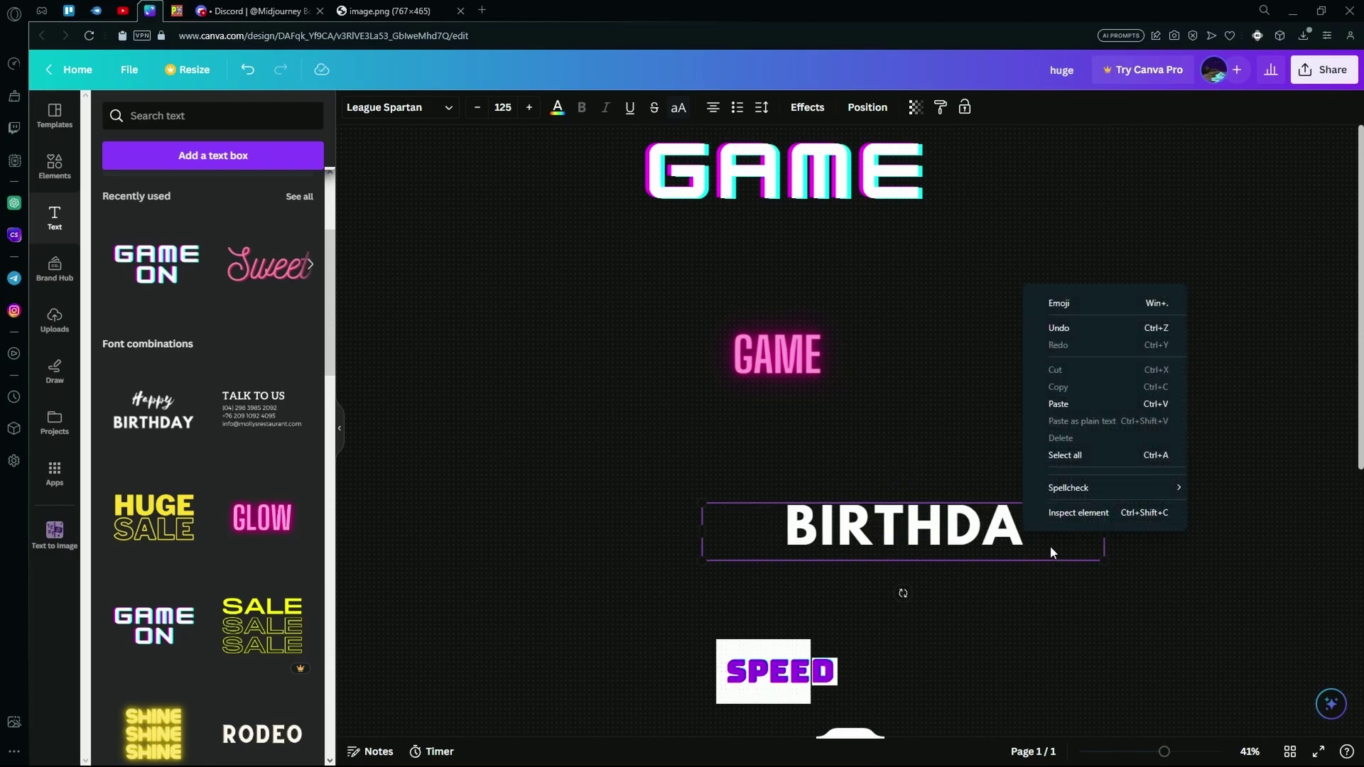
{"action": "left_click", "coordinate": [1052, 547]}
{"action": "key", "text": "BackSpace"}
{"action": "key", "text": "BackSpace"}
{"action": "key", "text": "BackSpace"}
{"action": "key", "text": "BackSpace"}
{"action": "key", "text": "BackSpace"}
{"action": "key", "text": "BackSpace"}
{"action": "key", "text": "BackSpace"}
{"action": "type", "text": "HAM"}
{"action": "key", "text": "BackSpace"}
{"action": "key", "text": "BackSpace"}
{"action": "key", "text": "BackSpace"}
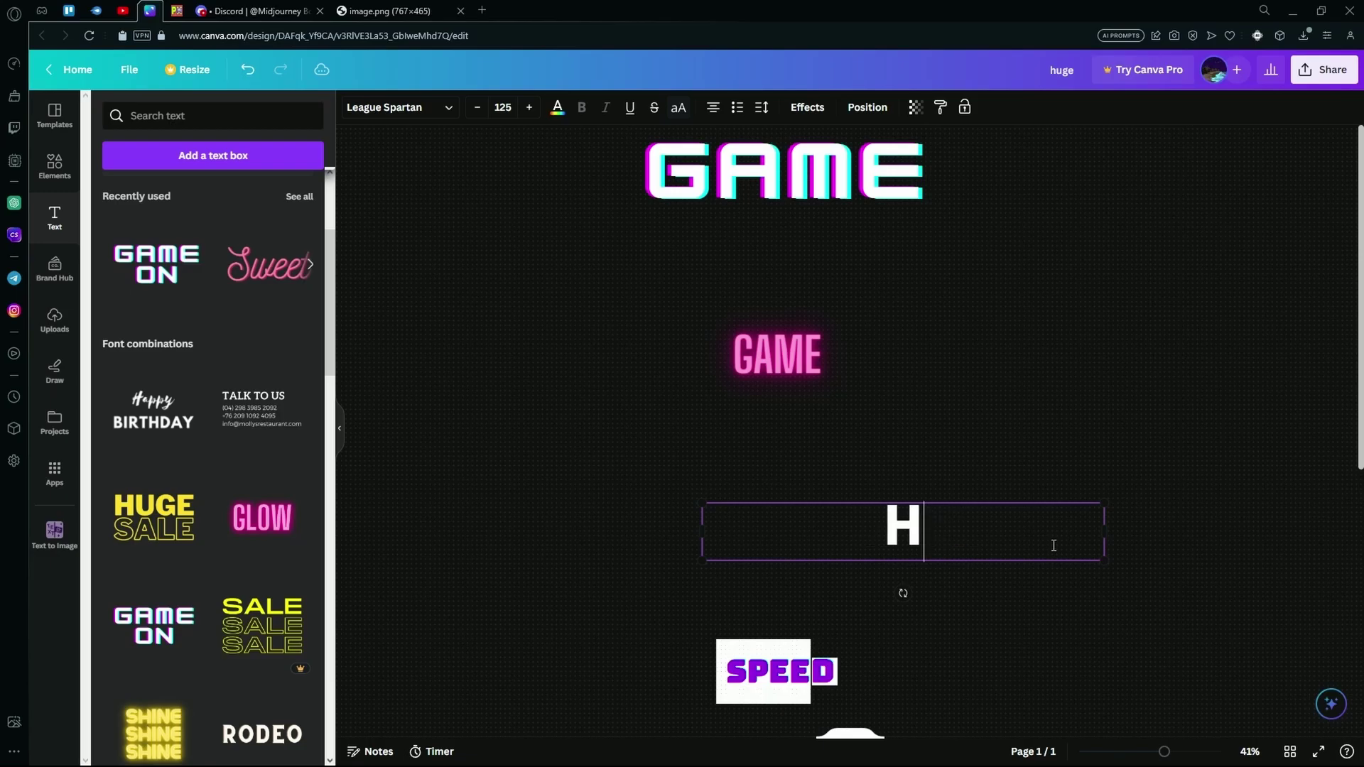
{"action": "type", "text": "GAME"}
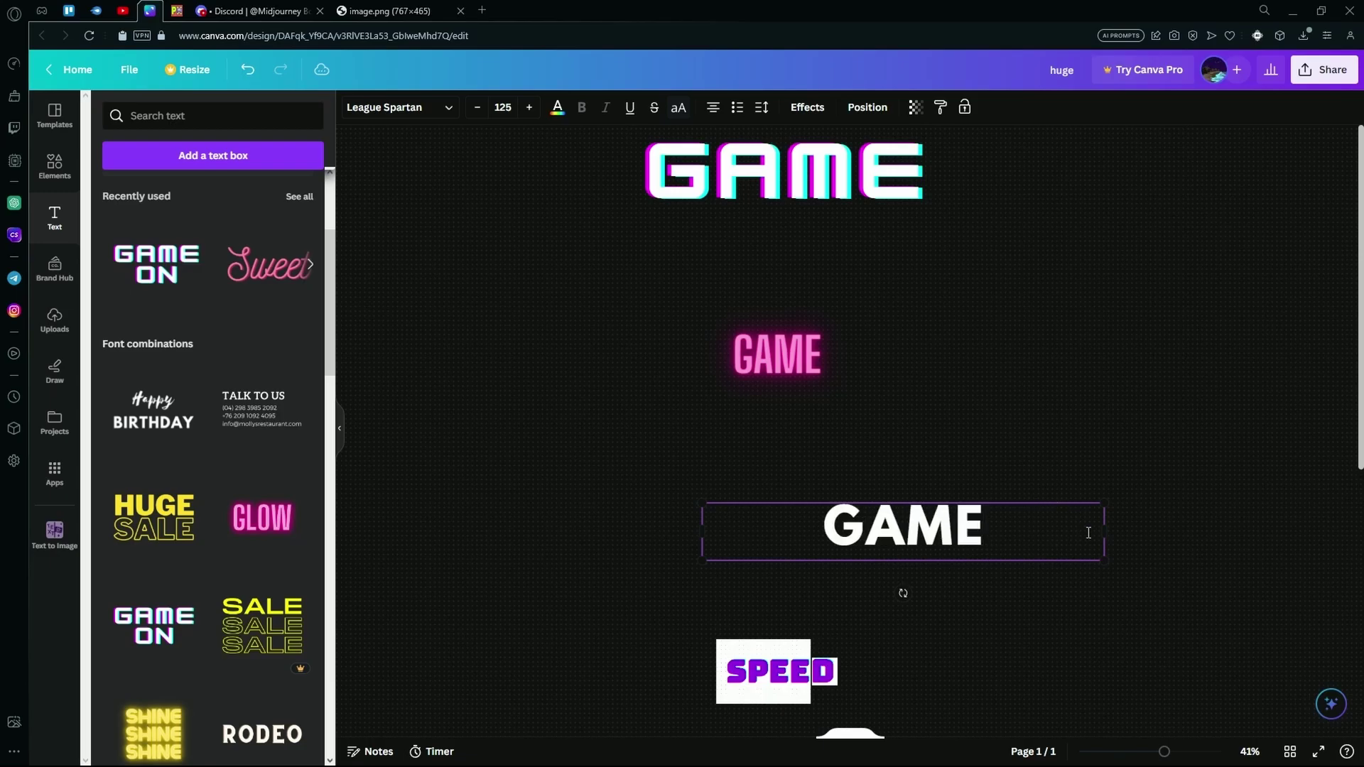
Move the plain white GAME text under the pink one and enlarge the pink GAME to size 201
{"action": "left_click", "coordinate": [1022, 590]}
{"action": "left_click_drag", "start_coordinate": [929, 524], "coordinate": [802, 519]}
{"action": "left_click", "coordinate": [804, 365]}
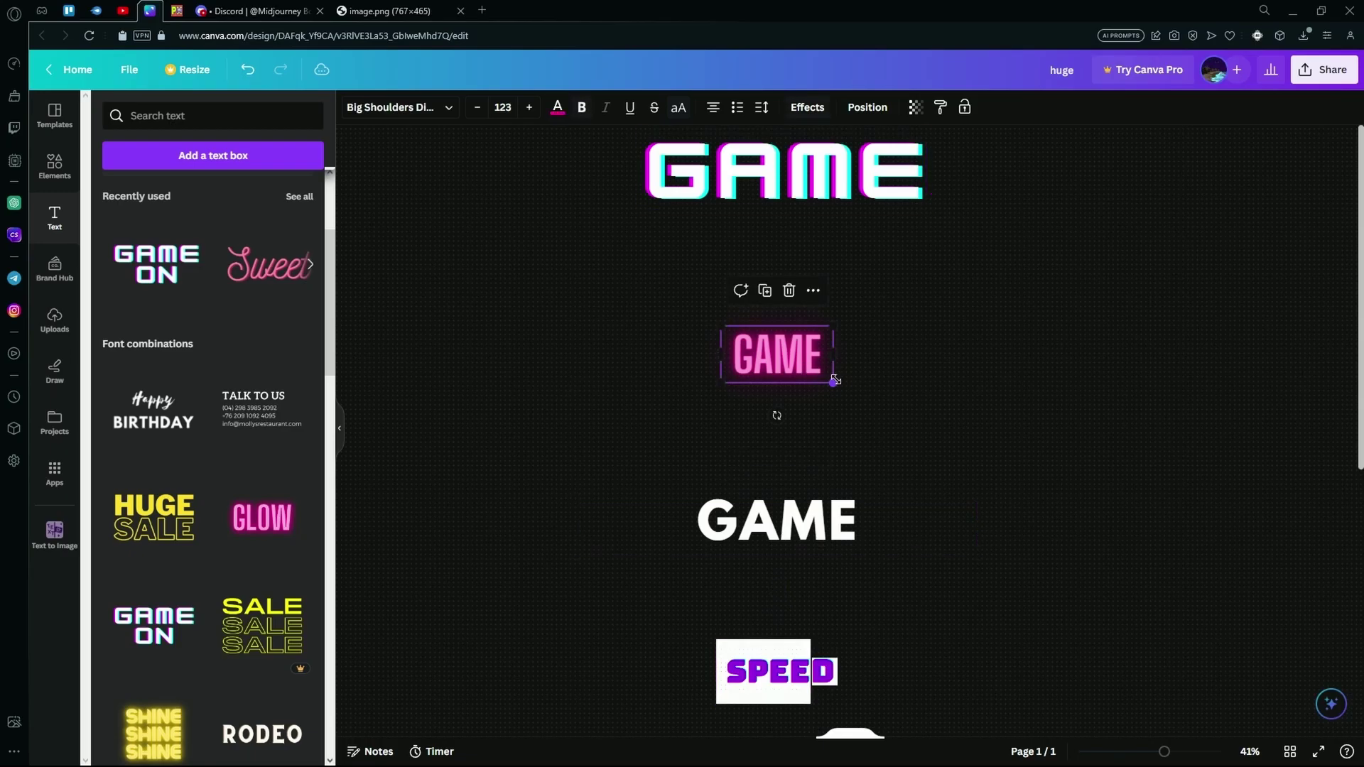
{"action": "left_click_drag", "start_coordinate": [836, 380], "coordinate": [785, 332]}
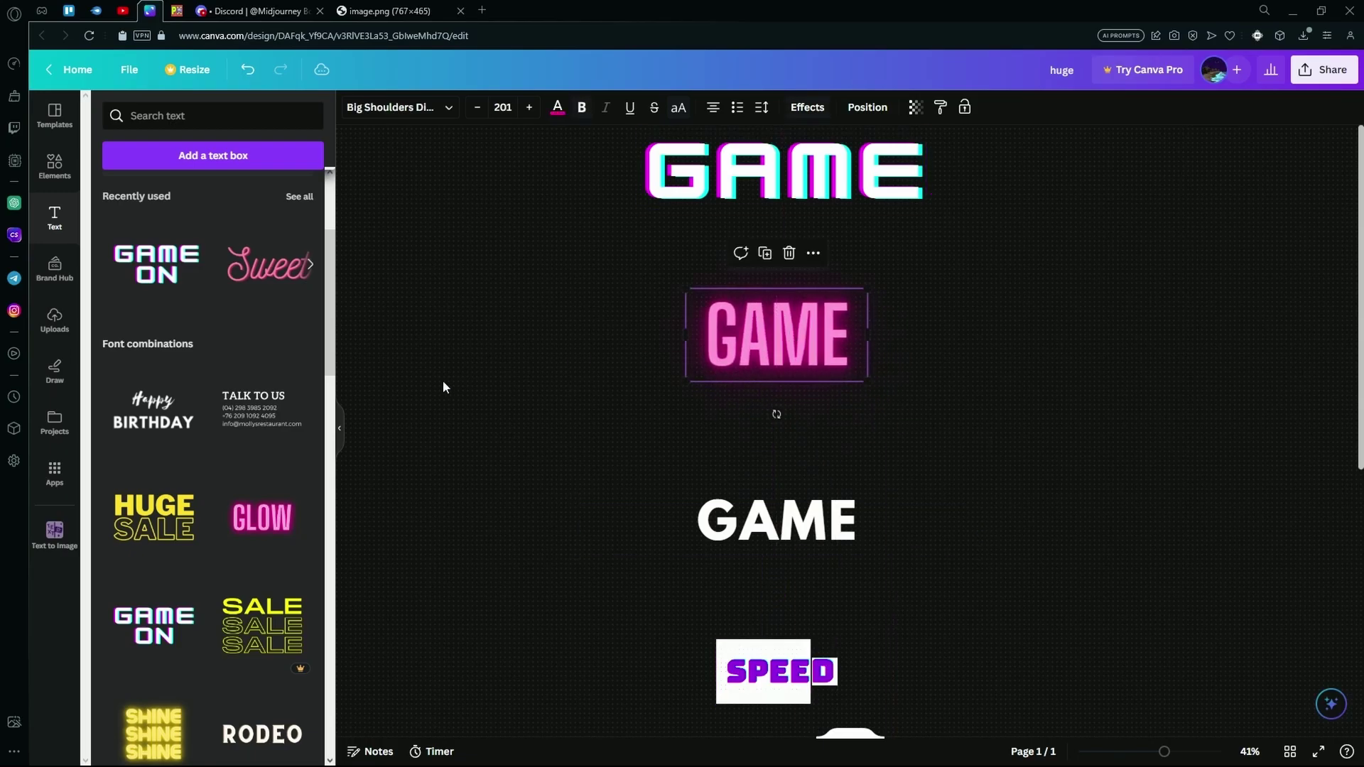
Look over the SPEED text designs lower on the page and return to the three GAME texts
{"action": "scroll", "coordinate": [213, 469], "scroll_direction": "down", "scroll_amount": 1}
{"action": "scroll", "coordinate": [213, 469], "scroll_direction": "up", "scroll_amount": 4}
{"action": "left_click", "coordinate": [888, 496]}
{"action": "scroll", "coordinate": [890, 498], "scroll_direction": "down", "scroll_amount": 10}
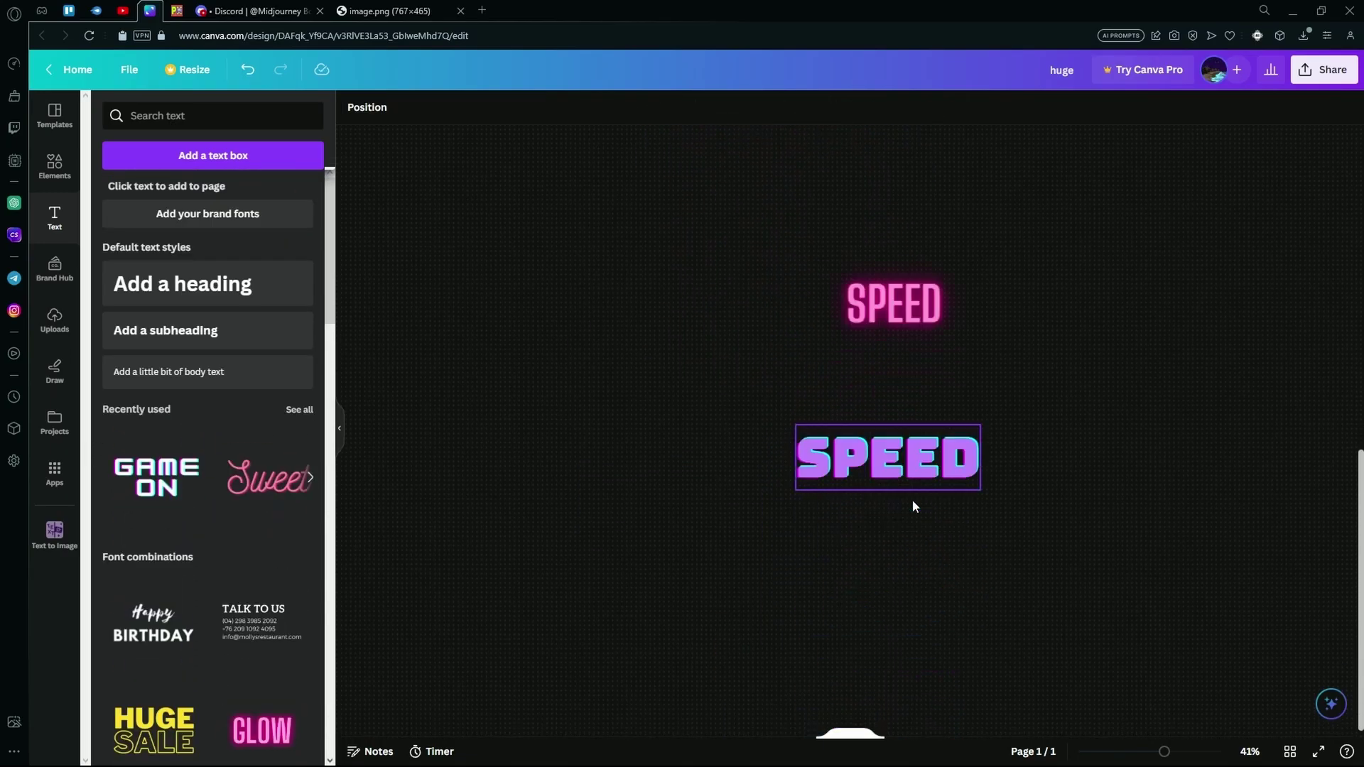
{"action": "scroll", "coordinate": [914, 502], "scroll_direction": "down", "scroll_amount": 1}
{"action": "left_click", "coordinate": [945, 397]}
{"action": "scroll", "coordinate": [964, 394], "scroll_direction": "down", "scroll_amount": 2}
{"action": "scroll", "coordinate": [970, 392], "scroll_direction": "up", "scroll_amount": 5}
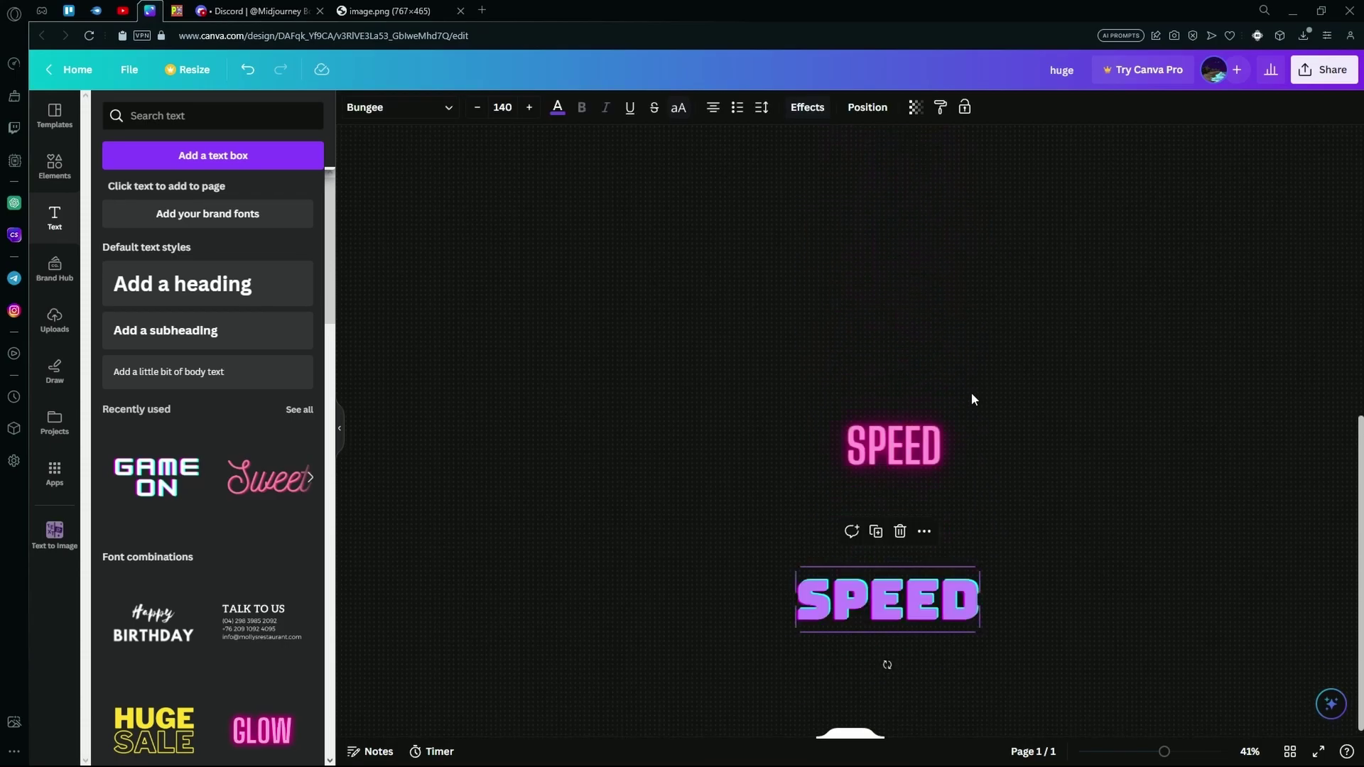
{"action": "scroll", "coordinate": [970, 392], "scroll_direction": "up", "scroll_amount": 5}
{"action": "scroll", "coordinate": [970, 392], "scroll_direction": "down", "scroll_amount": 6}
{"action": "scroll", "coordinate": [971, 392], "scroll_direction": "up", "scroll_amount": 9}
{"action": "scroll", "coordinate": [1042, 381], "scroll_direction": "down", "scroll_amount": 1}
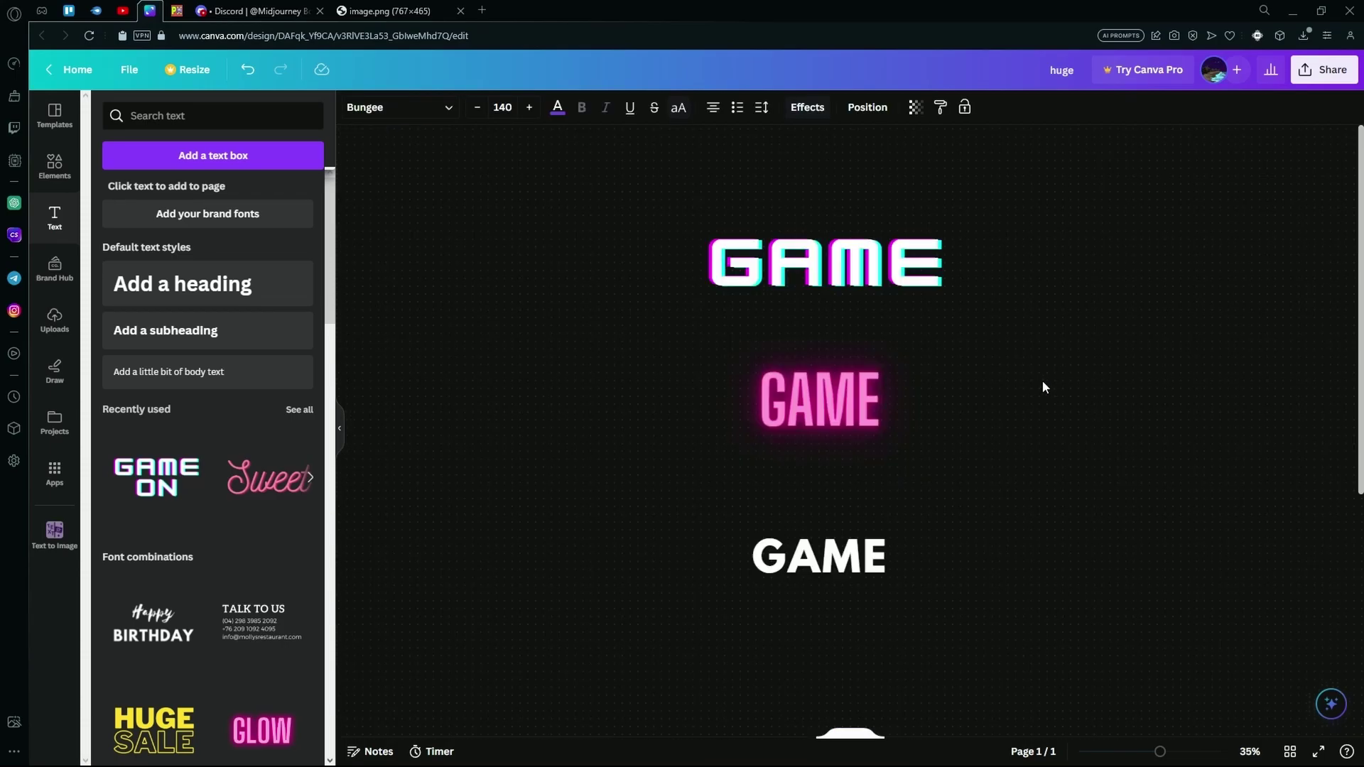
Capture a screenshot of the glitch-style GAME text and switch to the Midjourney Bot chat in Discord
{"action": "key", "text": "super+shift+s"}
{"action": "left_click_drag", "start_coordinate": [682, 206], "coordinate": [990, 329]}
{"action": "key", "text": "ctrl+Tab"}
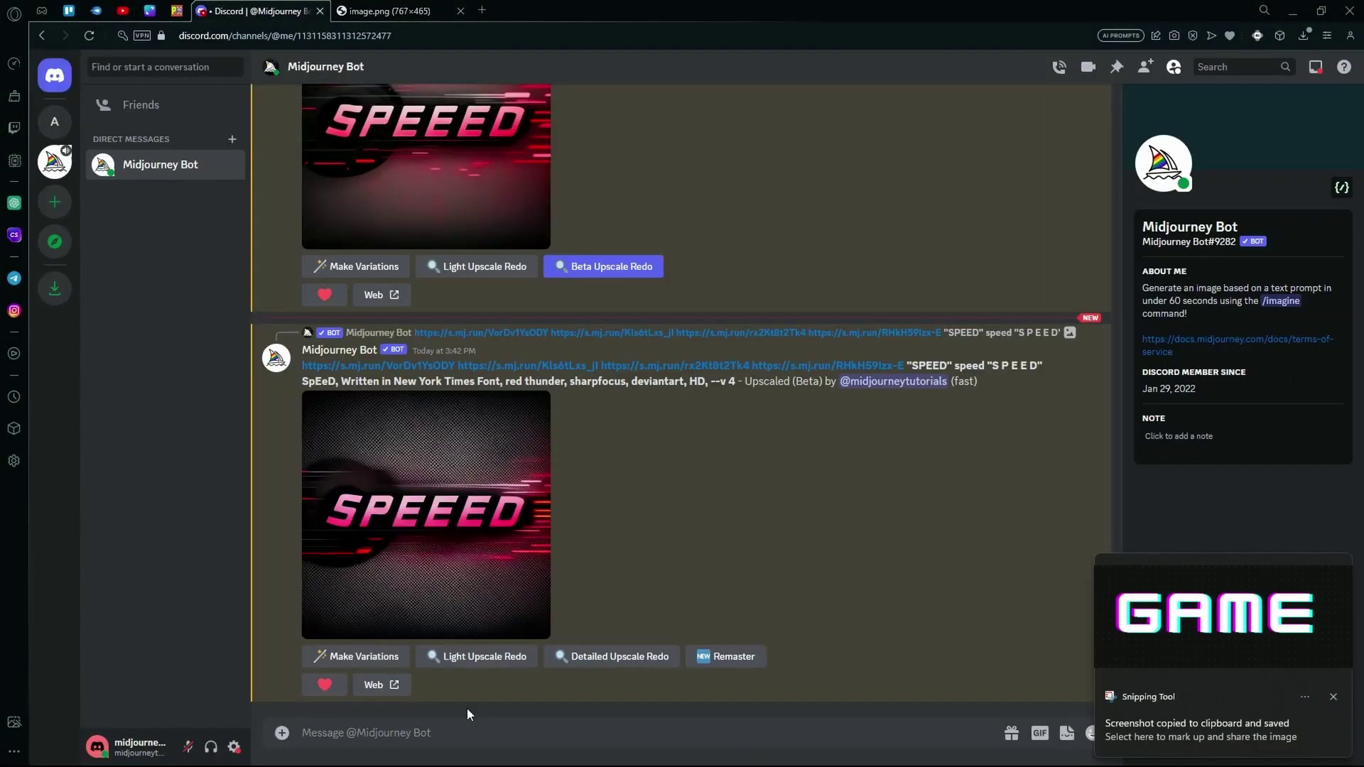
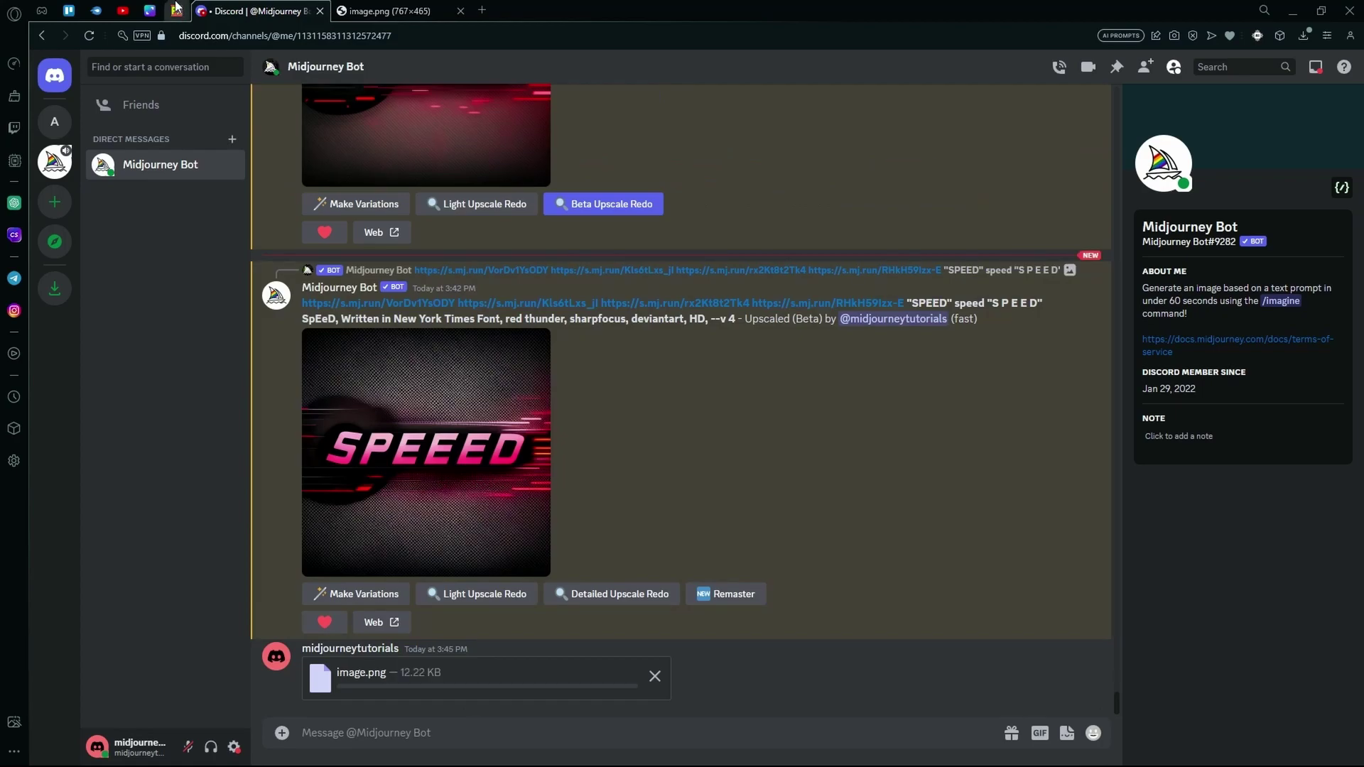
Capture a screenshot of the pink neon GAME text in Canva and send it to the Midjourney Bot chat in Discord
{"action": "left_click", "coordinate": [157, 9]}
{"action": "key", "text": "super+shift+s"}
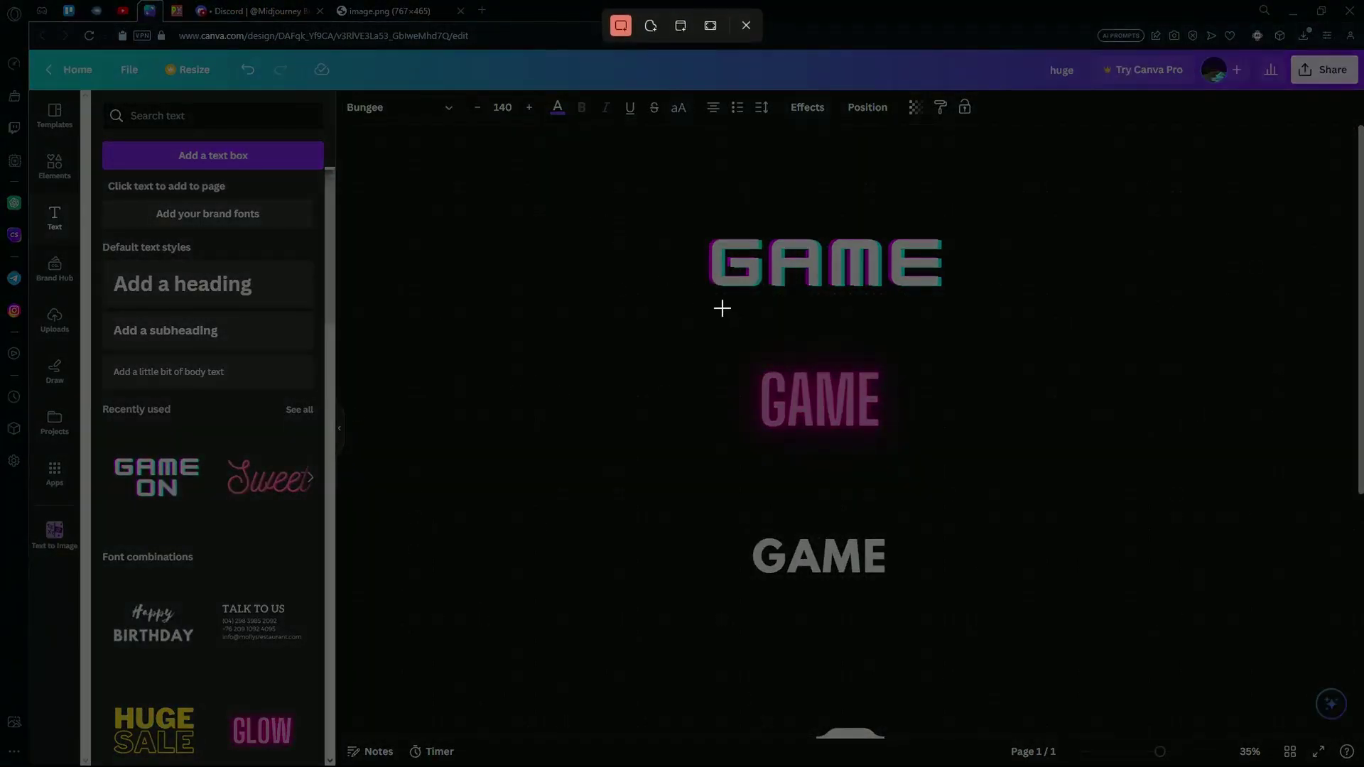
{"action": "left_click_drag", "start_coordinate": [690, 329], "coordinate": [949, 483]}
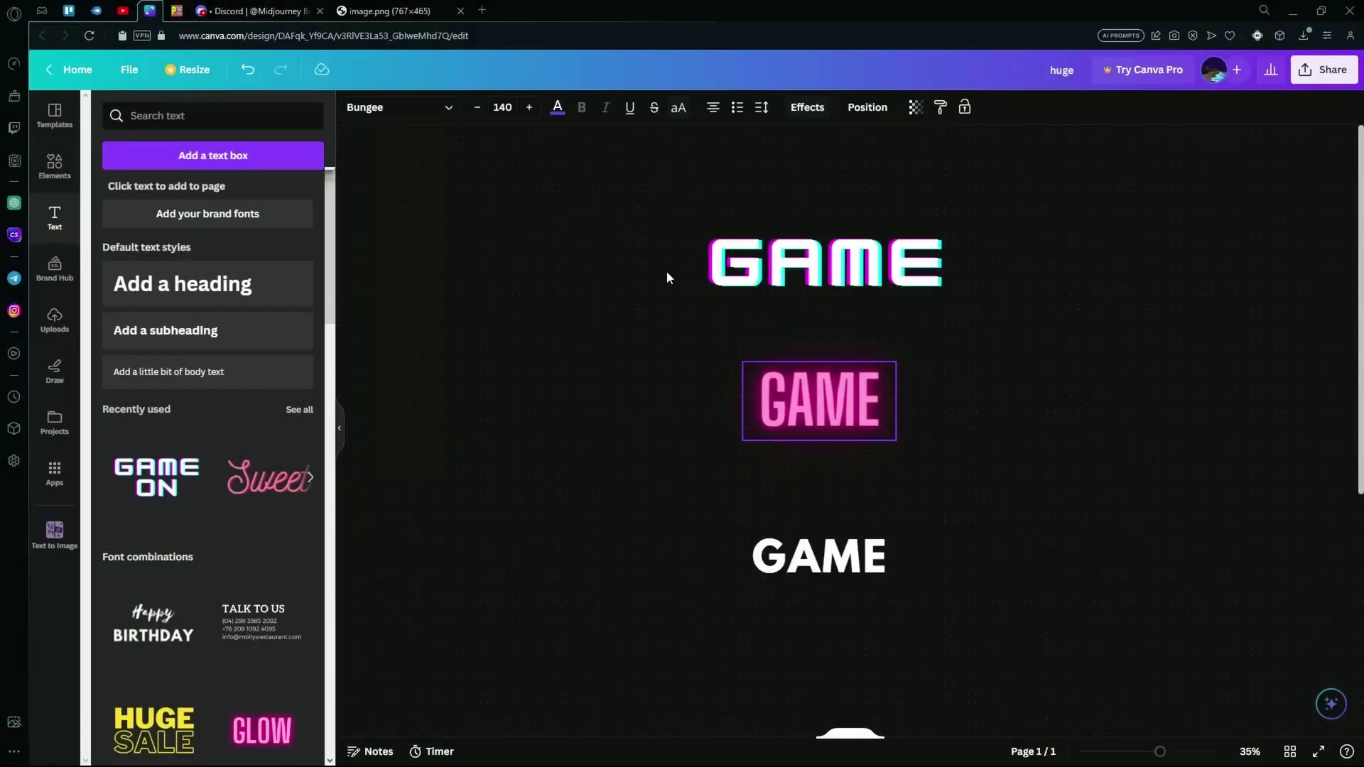
{"action": "left_click", "coordinate": [222, 12]}
{"action": "key", "text": "ctrl+v"}
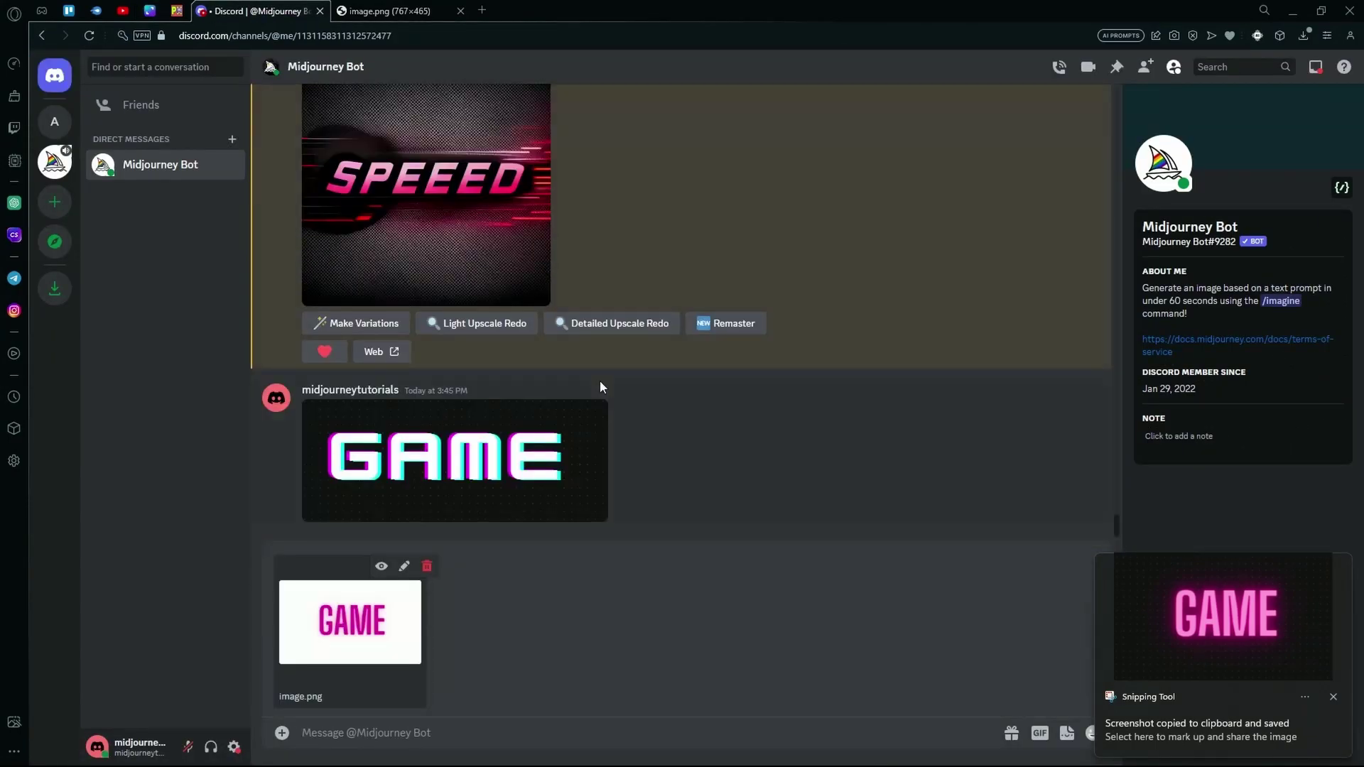
{"action": "key", "text": "Return"}
Capture a screenshot of the plain white GAME text in Canva and send it to the Midjourney Bot chat
{"action": "left_click", "coordinate": [148, 10]}
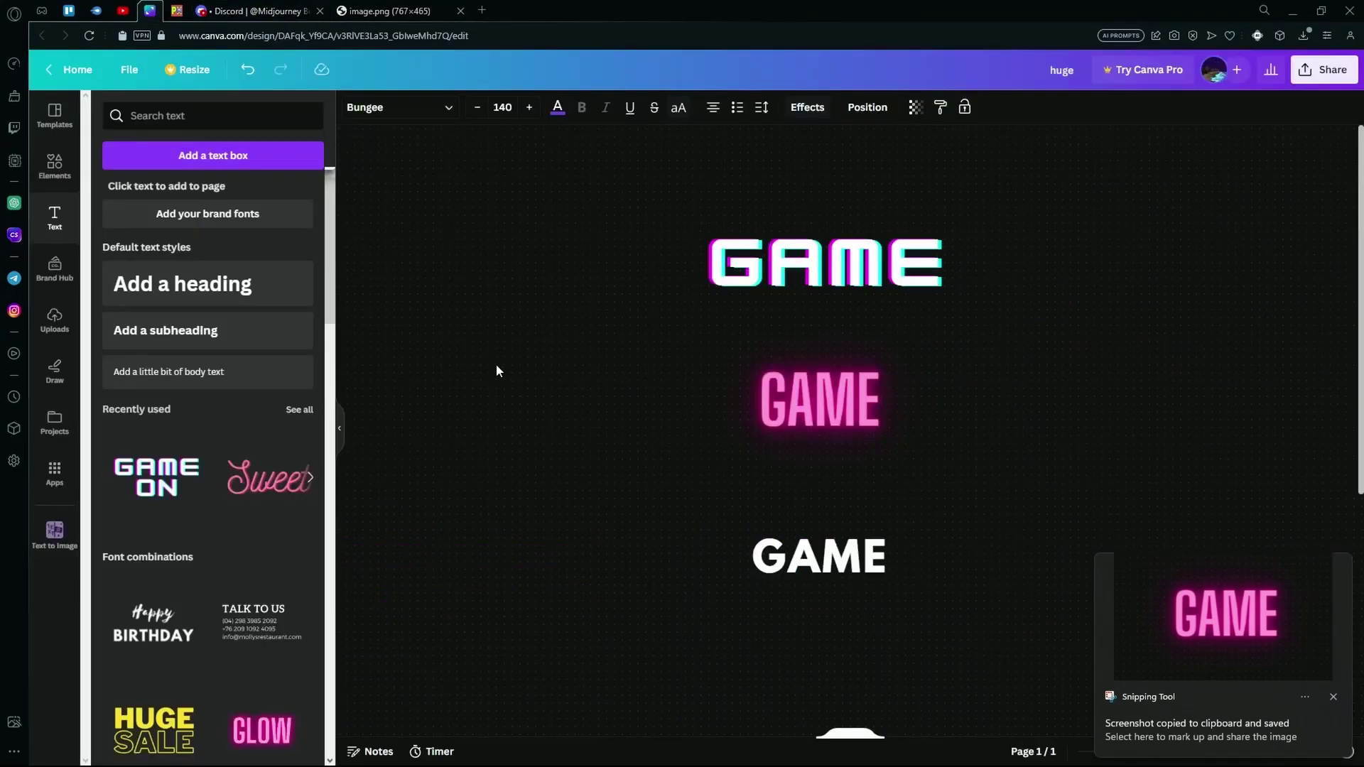
{"action": "key", "text": "super+shift+s"}
{"action": "left_click_drag", "start_coordinate": [698, 479], "coordinate": [971, 643]}
{"action": "left_click", "coordinate": [264, 10]}
{"action": "key", "text": "ctrl+v"}
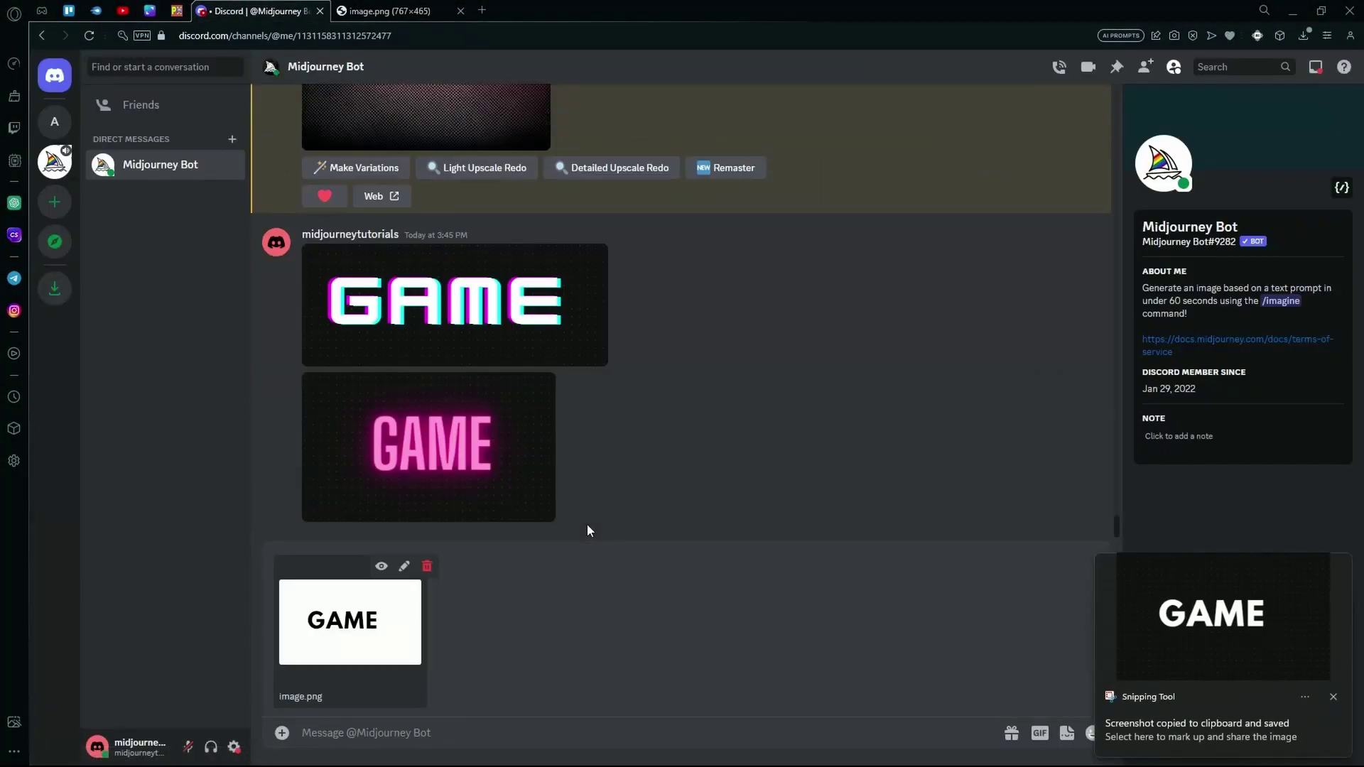
{"action": "key", "text": "Return"}
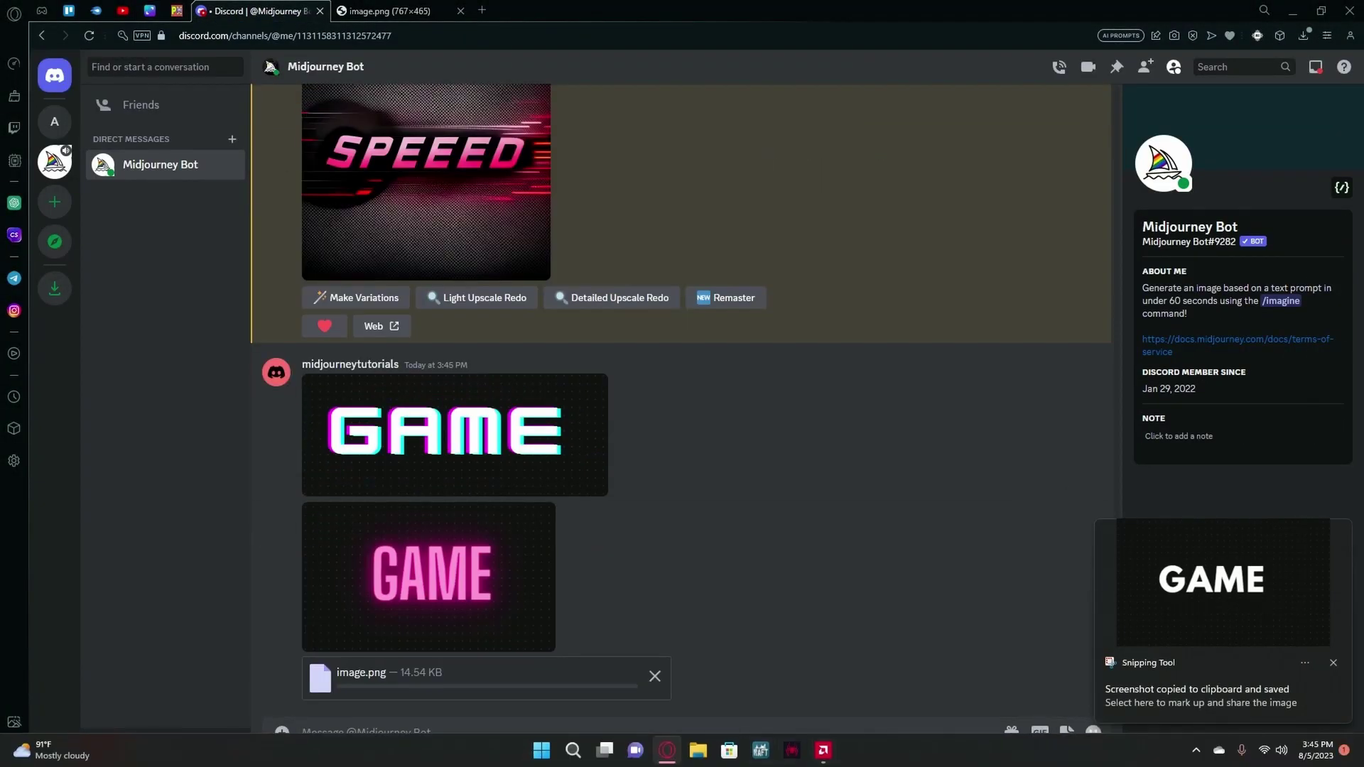
Open Sticky Notes and clear the existing text from the note
{"action": "left_click", "coordinate": [572, 752]}
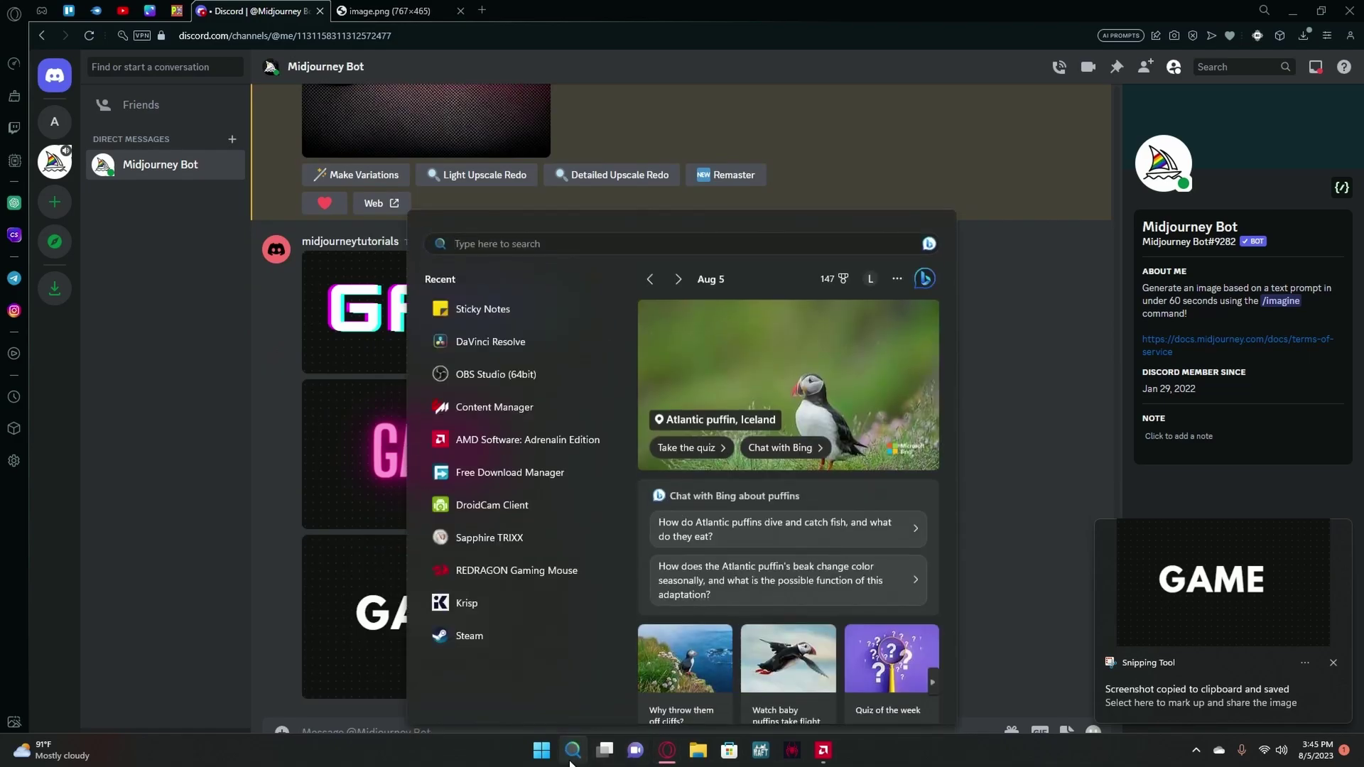
{"action": "type", "text": "note"}
{"action": "left_click", "coordinate": [550, 342]}
{"action": "left_click_drag", "start_coordinate": [1139, 371], "coordinate": [944, 173]}
{"action": "key", "text": "BackSpace"}
Open the glitch-style GAME image from the chat in its own browser tab and return to Discord
{"action": "left_click", "coordinate": [535, 331]}
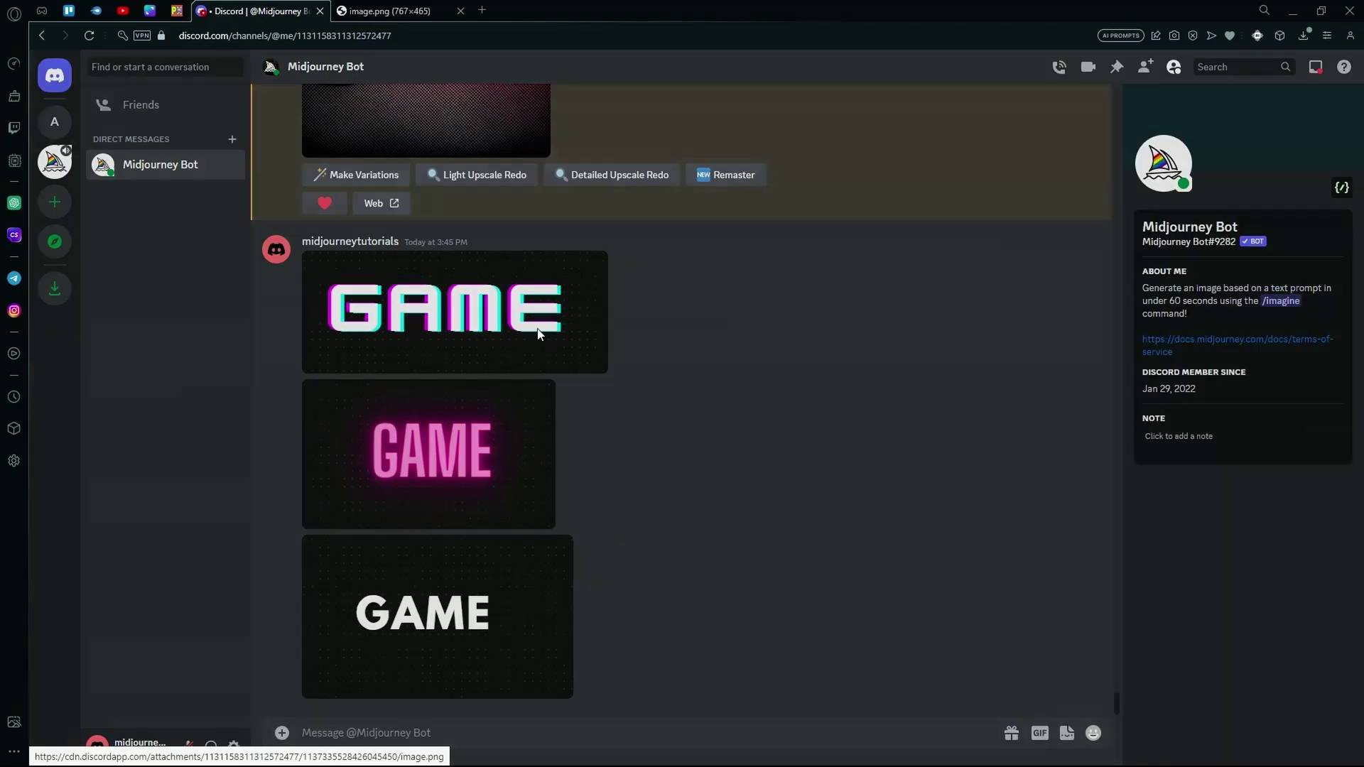
{"action": "right_click", "coordinate": [688, 428]}
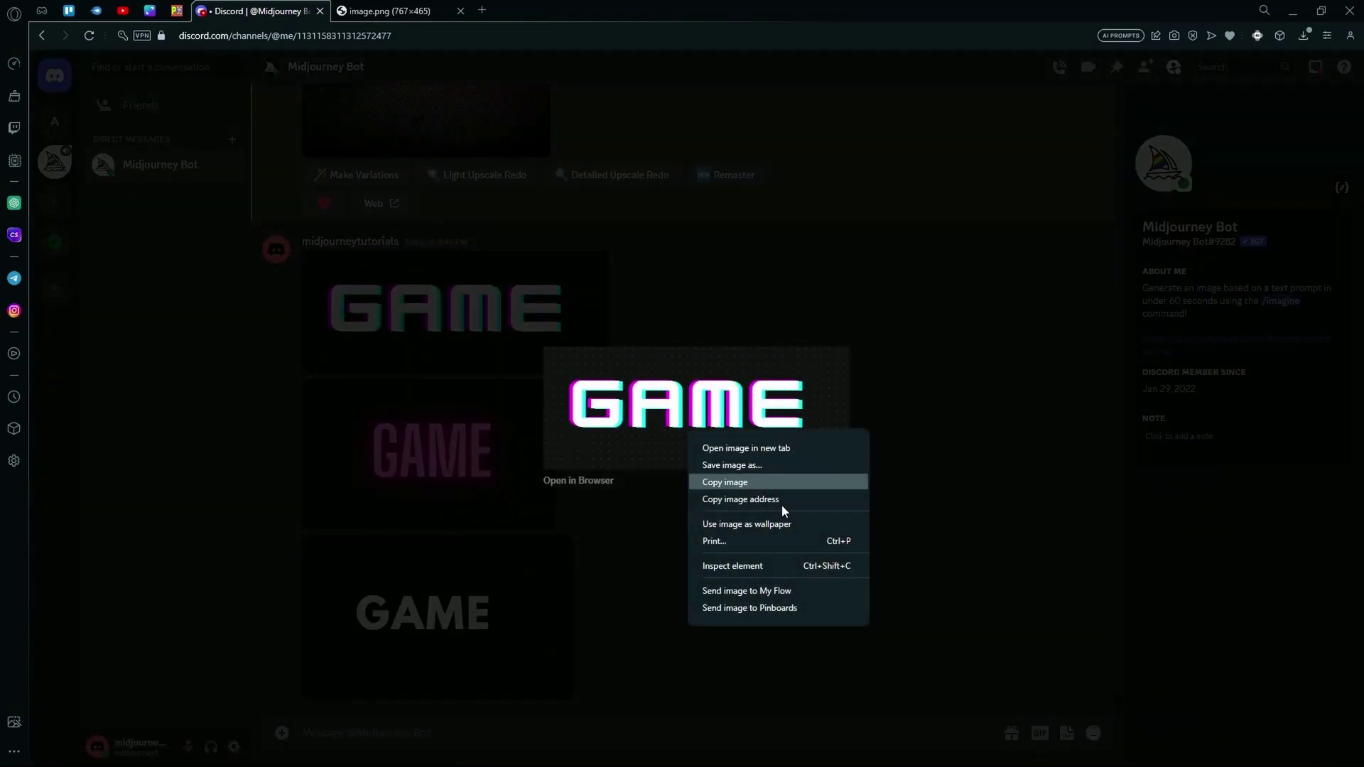
{"action": "left_click", "coordinate": [689, 500]}
{"action": "left_click", "coordinate": [601, 480]}
{"action": "left_click", "coordinate": [277, 12]}
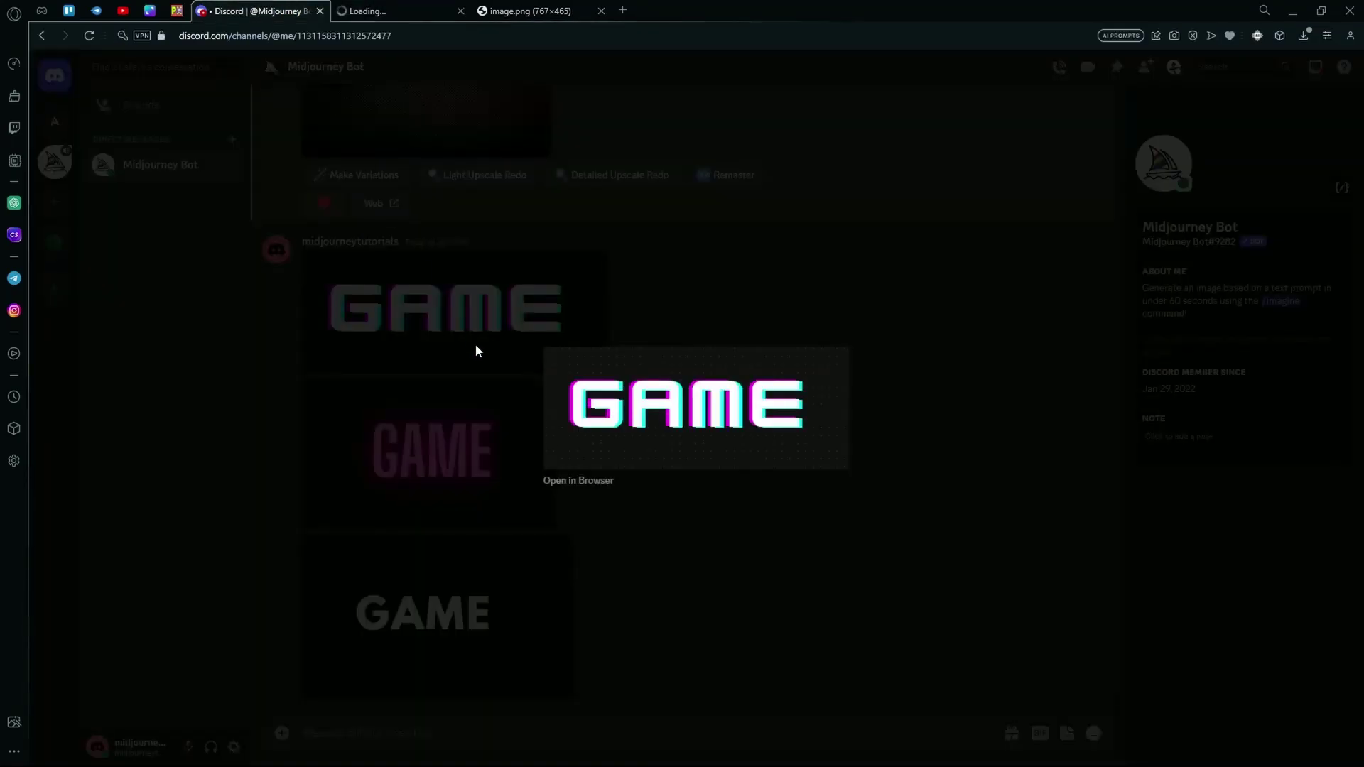
Open the pink neon GAME image in its own browser tab and return to the chat
{"action": "left_click", "coordinate": [441, 455]}
{"action": "left_click", "coordinate": [438, 465]}
{"action": "left_click", "coordinate": [589, 493]}
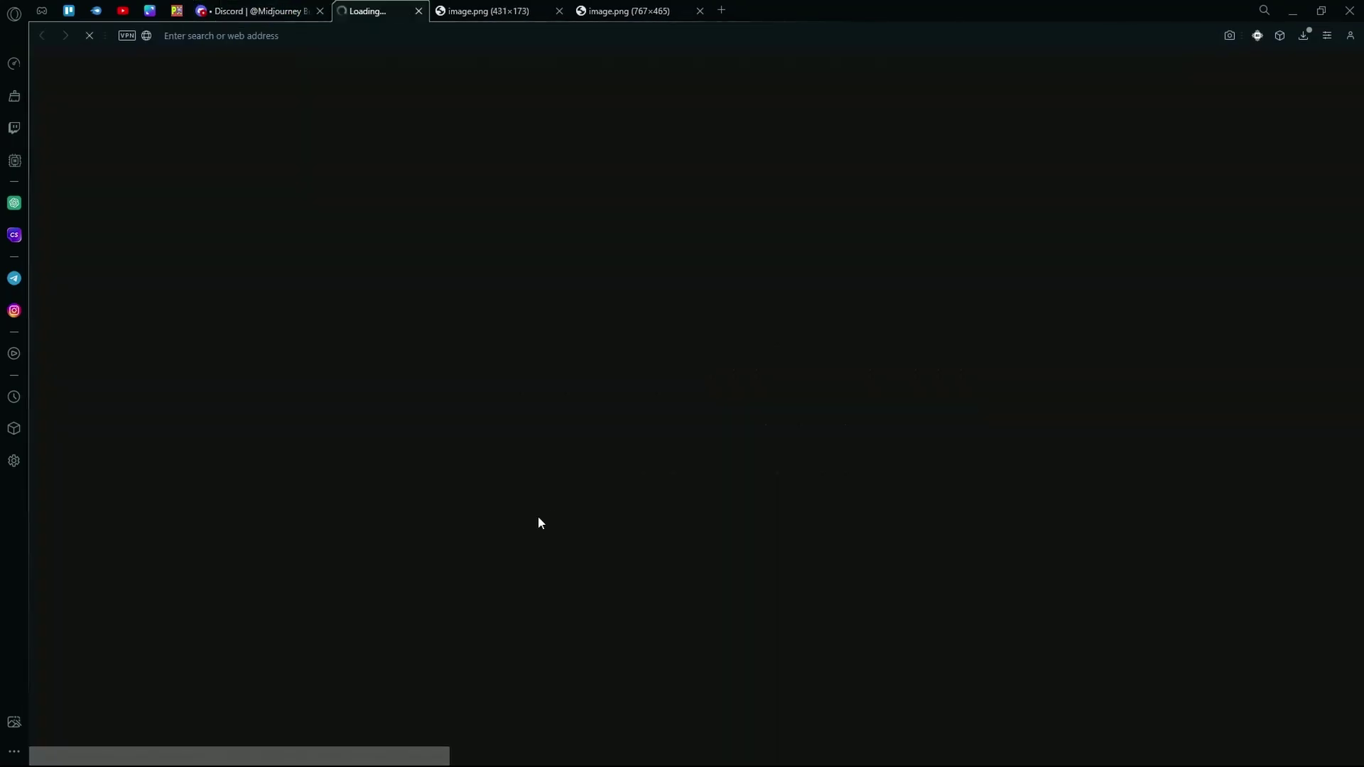
{"action": "key", "text": "ctrl+shift+Tab"}
Open the plain white GAME image in its own browser tab and bring that tab forward
{"action": "left_click", "coordinate": [441, 642]}
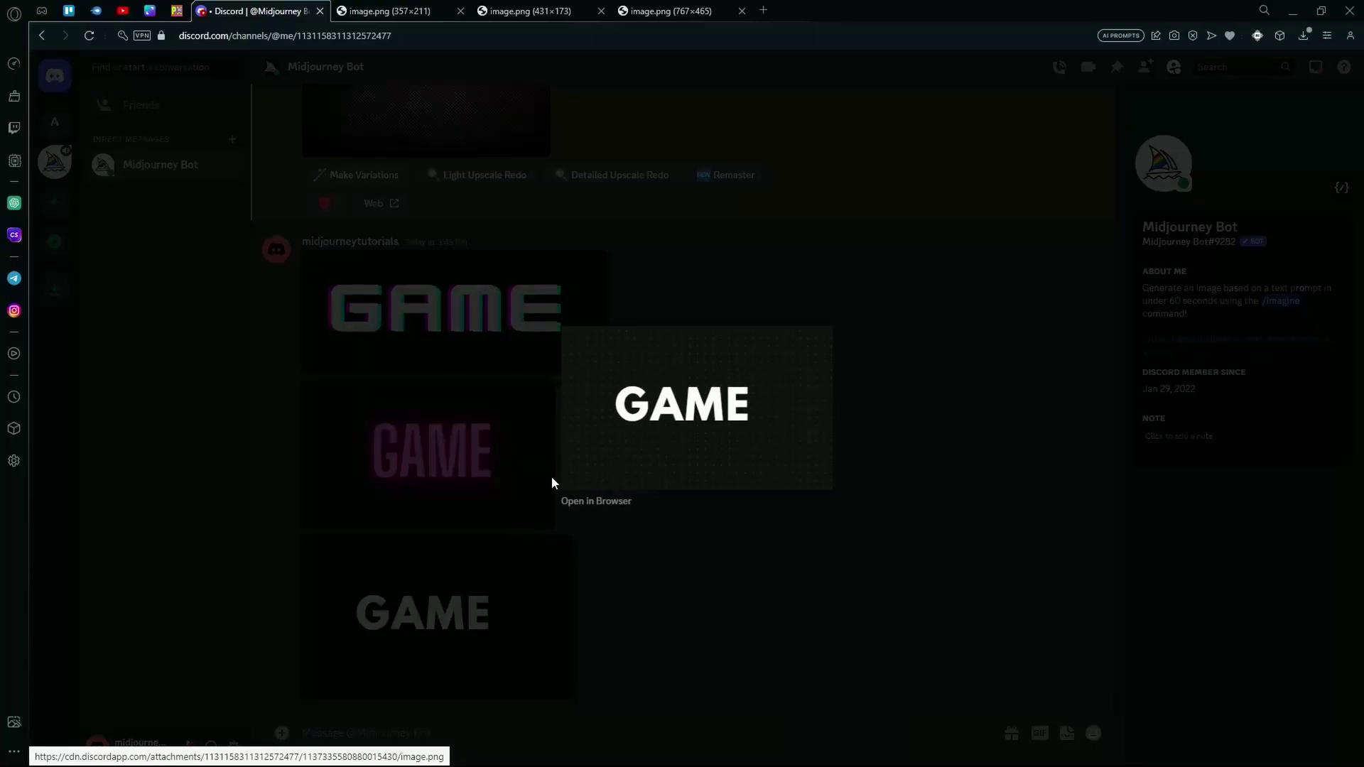
{"action": "left_click", "coordinate": [577, 500]}
{"action": "left_click", "coordinate": [522, 11]}
{"action": "key", "text": "ctrl+shift+Tab"}
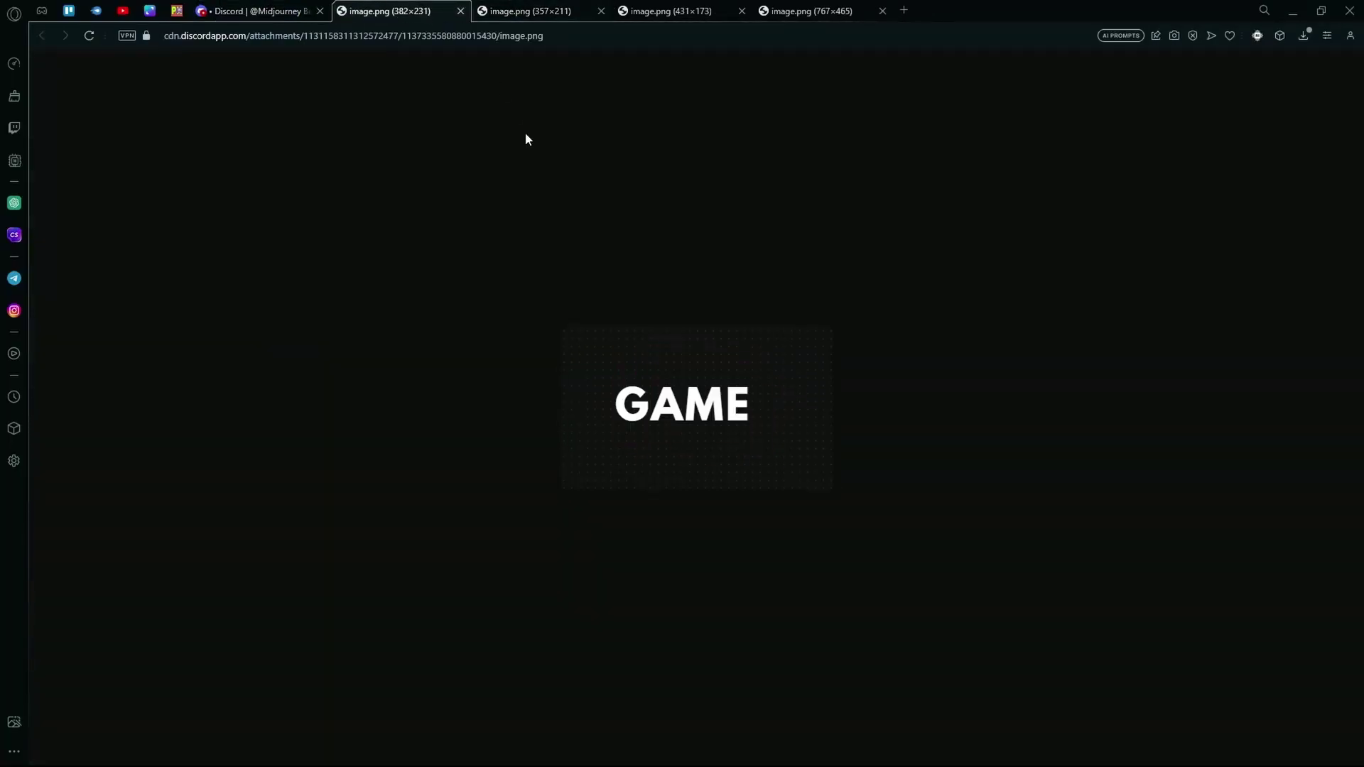
Copy the address of the plain white GAME image and paste it into the empty sticky note
{"action": "right_click", "coordinate": [691, 365]}
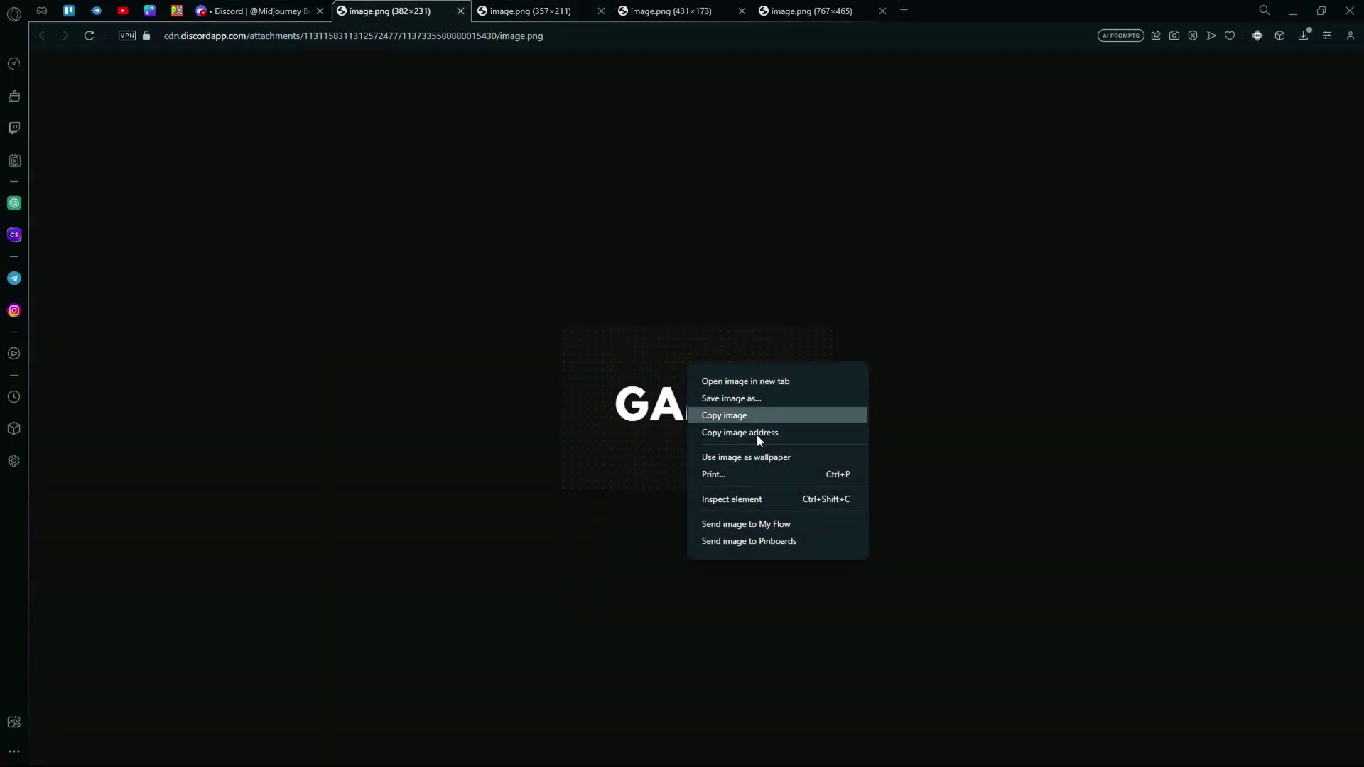
{"action": "left_click", "coordinate": [755, 416]}
{"action": "key", "text": "alt+Tab"}
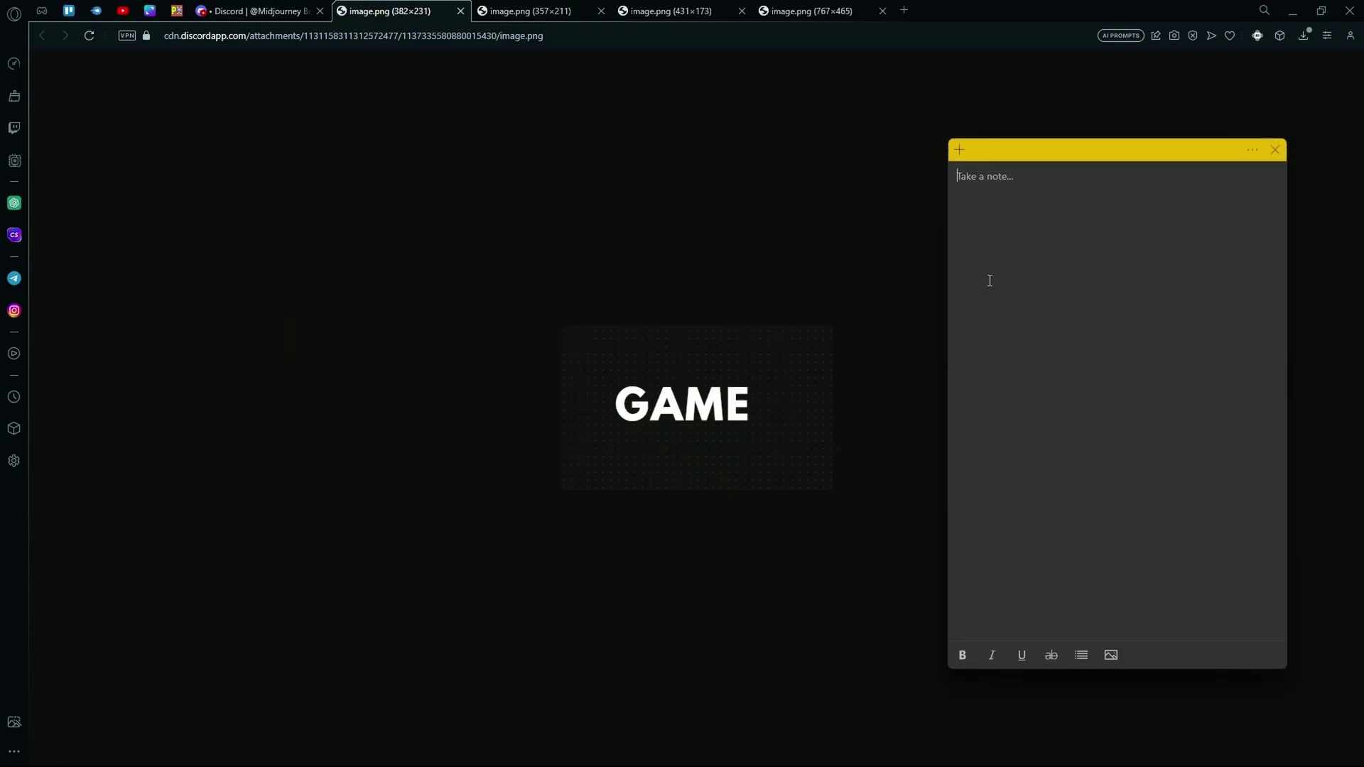
{"action": "key", "text": "ctrl+v"}
{"action": "key", "text": "alt+Tab"}
Copy the address of the pink neon GAME image and paste it on the next line of the sticky note
{"action": "key", "text": "ctrl+Tab"}
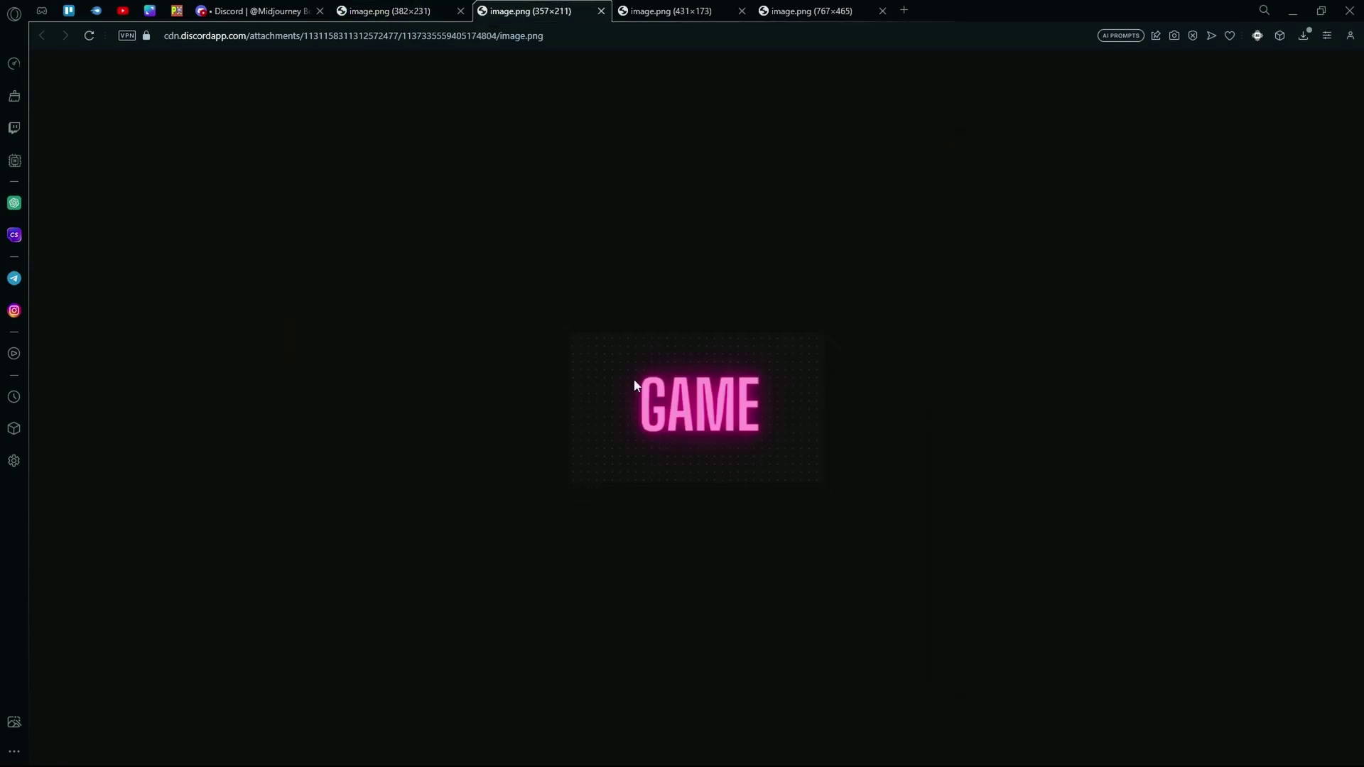
{"action": "right_click", "coordinate": [655, 388]}
{"action": "left_click", "coordinate": [725, 439]}
{"action": "right_click", "coordinate": [725, 419]}
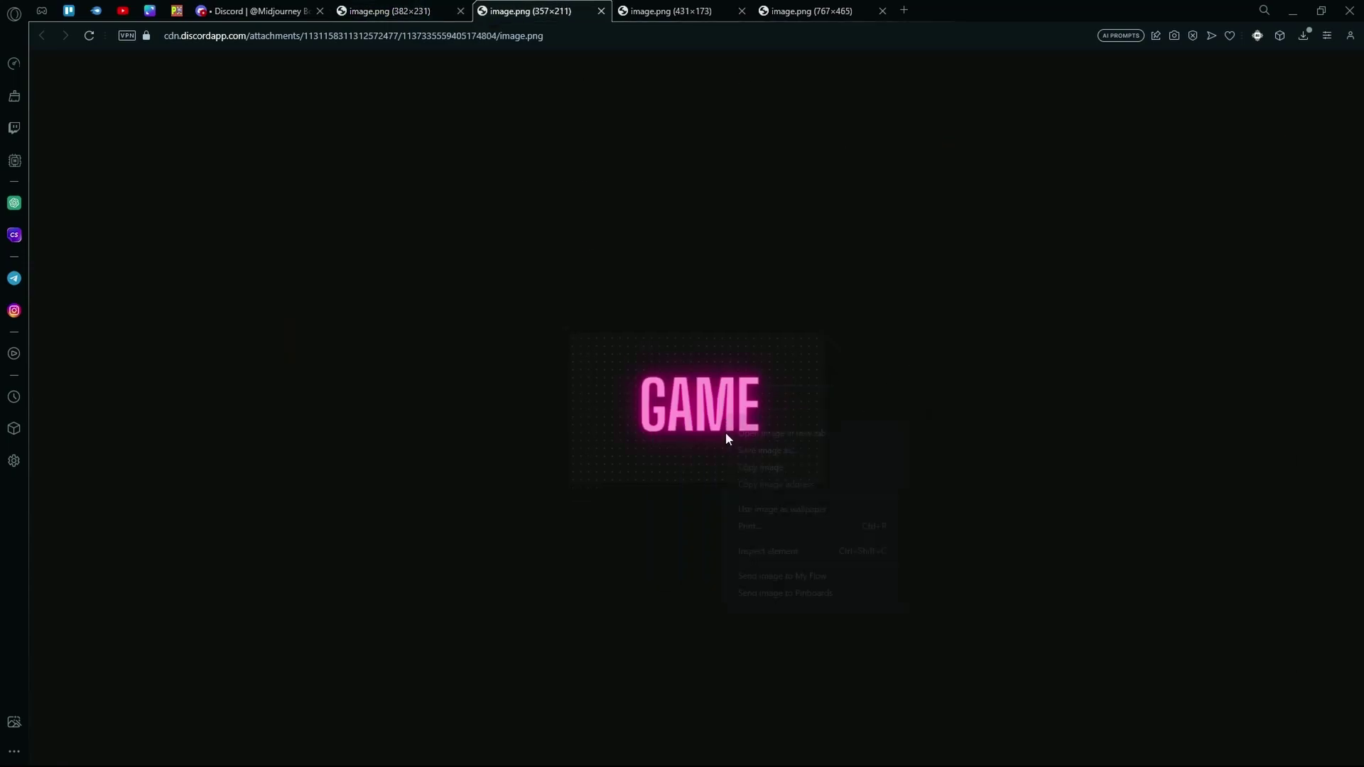
{"action": "left_click", "coordinate": [750, 482]}
{"action": "key", "text": "alt+Tab"}
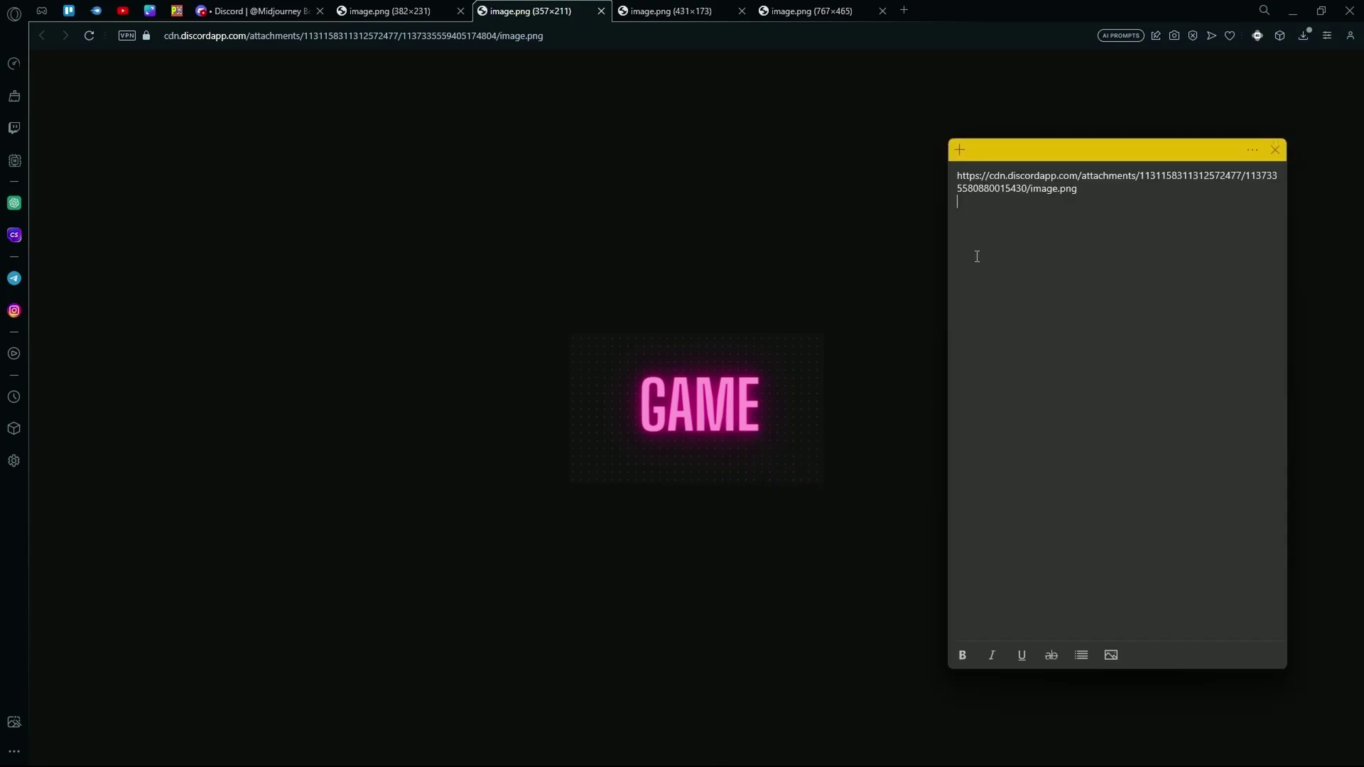
{"action": "key", "text": "ctrl+v"}
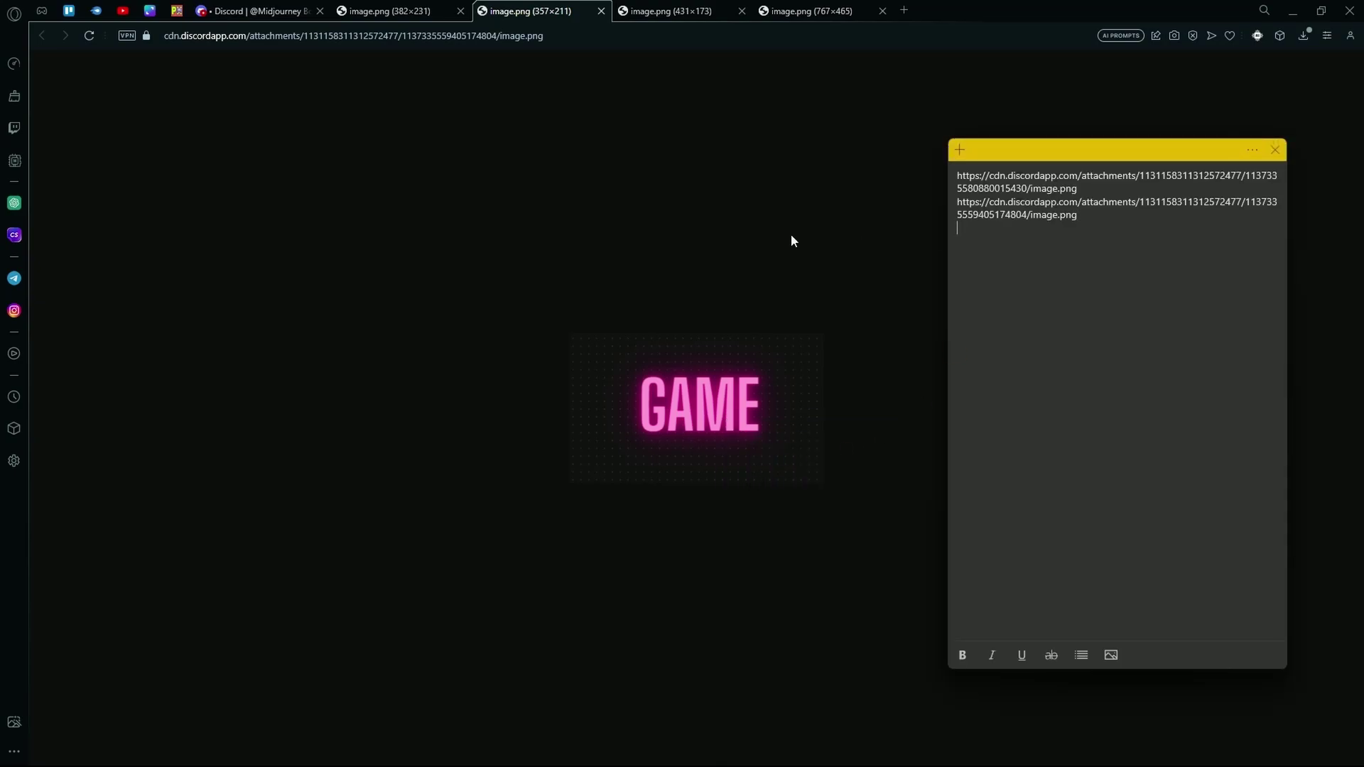
Copy the address of the glitch-style GAME image and add it as the third link in the sticky note
{"action": "key", "text": "alt+Tab"}
{"action": "left_click", "coordinate": [668, 10]}
{"action": "right_click", "coordinate": [750, 409]}
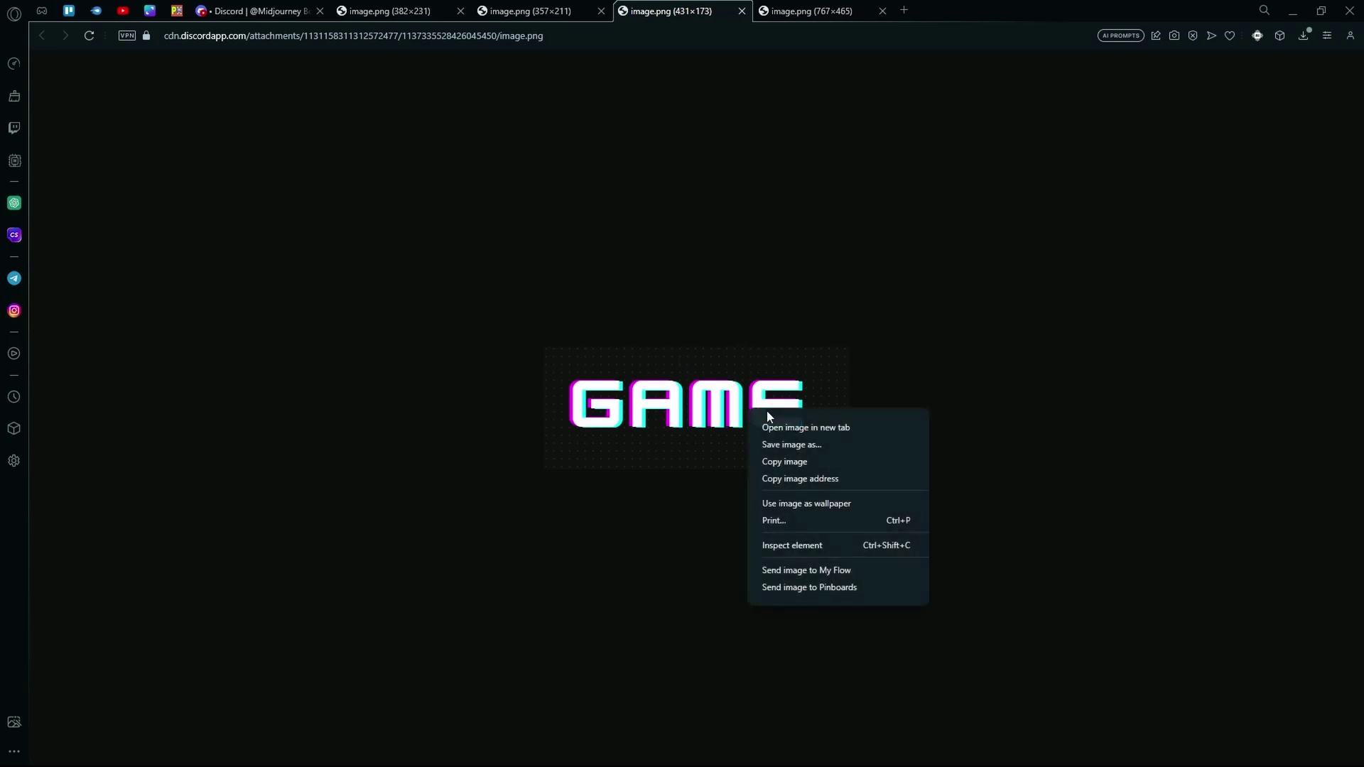
{"action": "left_click", "coordinate": [837, 479]}
{"action": "key", "text": "alt+Tab"}
{"action": "key", "text": "ctrl+v"}
Close all the opened image tabs and return to the Midjourney Bot chat
{"action": "left_click", "coordinate": [883, 11]}
{"action": "left_click", "coordinate": [742, 11]}
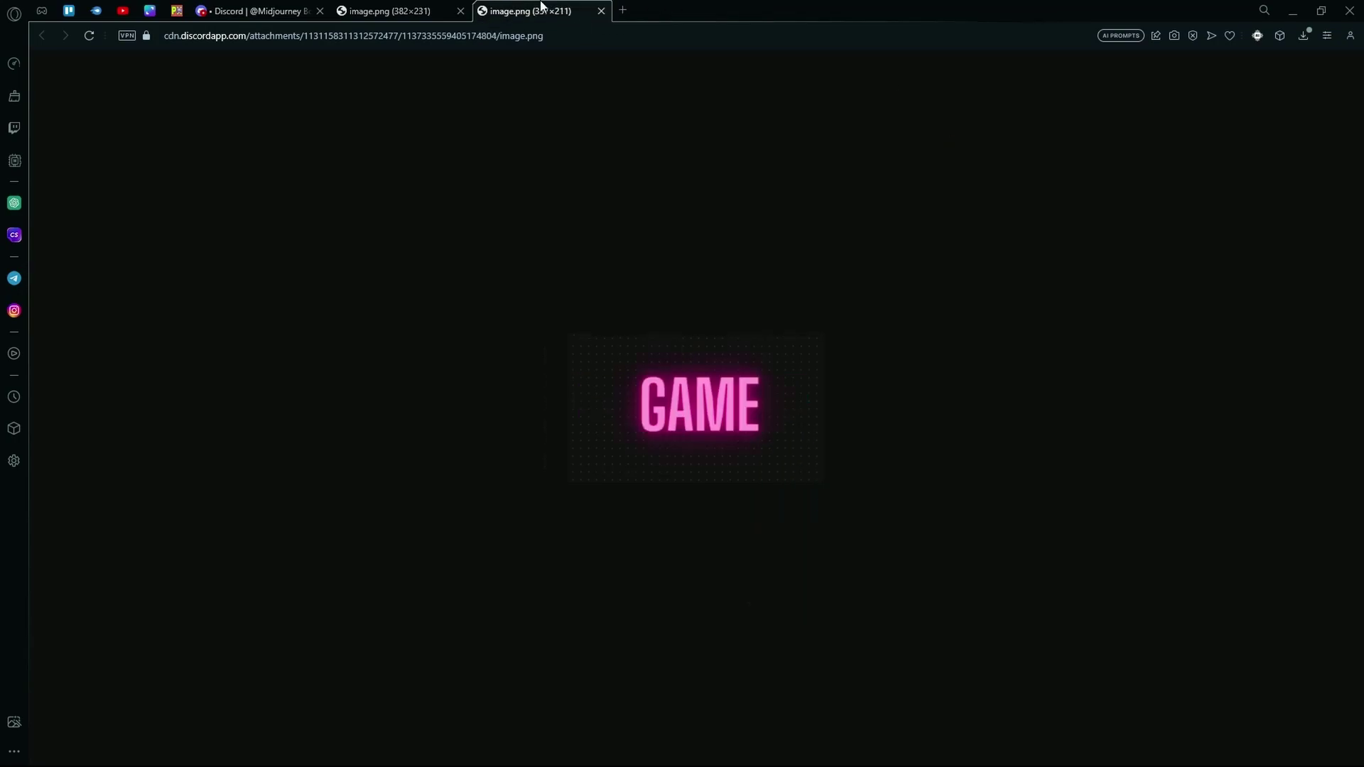
{"action": "middle_click", "coordinate": [542, 7]}
{"action": "middle_click", "coordinate": [428, 7]}
{"action": "left_click", "coordinate": [936, 506]}
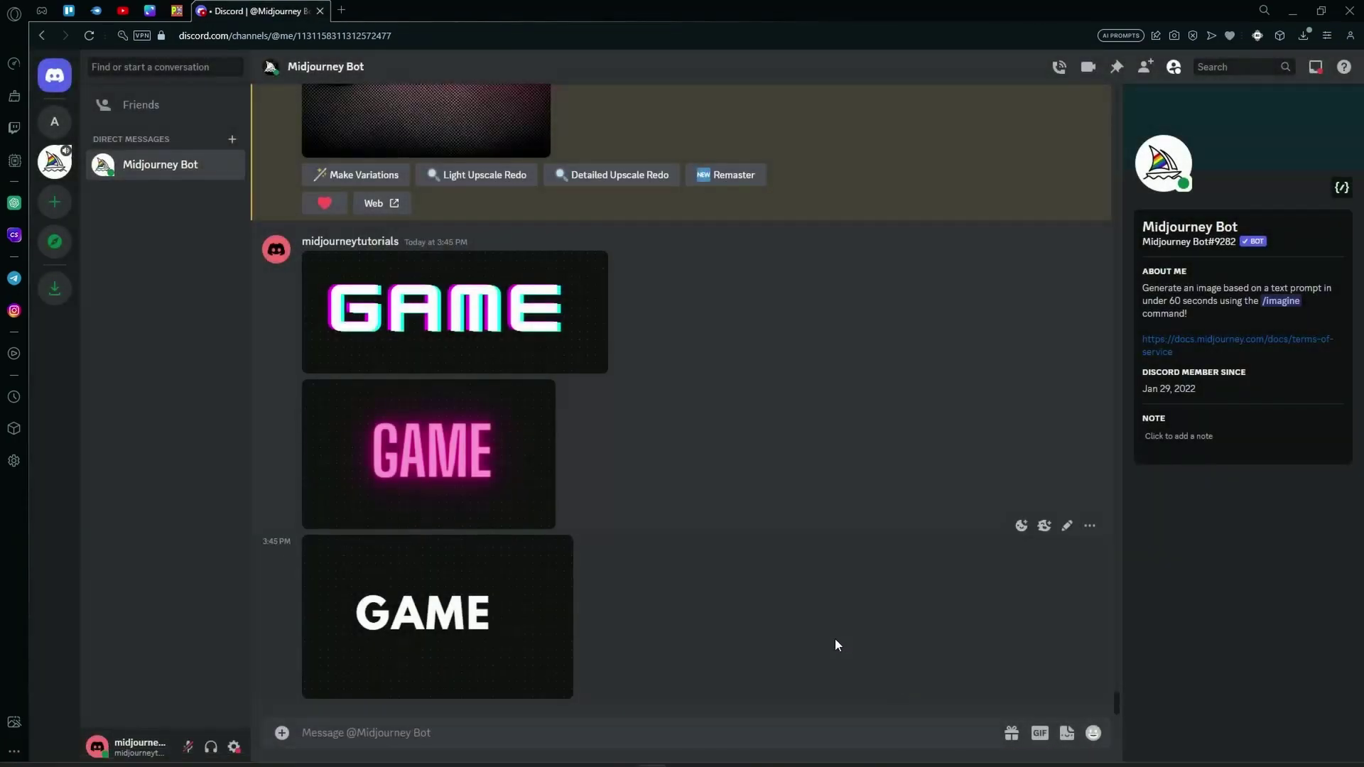
Copy all three image links from the sticky note and go back to the Discord chat
{"action": "left_click", "coordinate": [828, 749]}
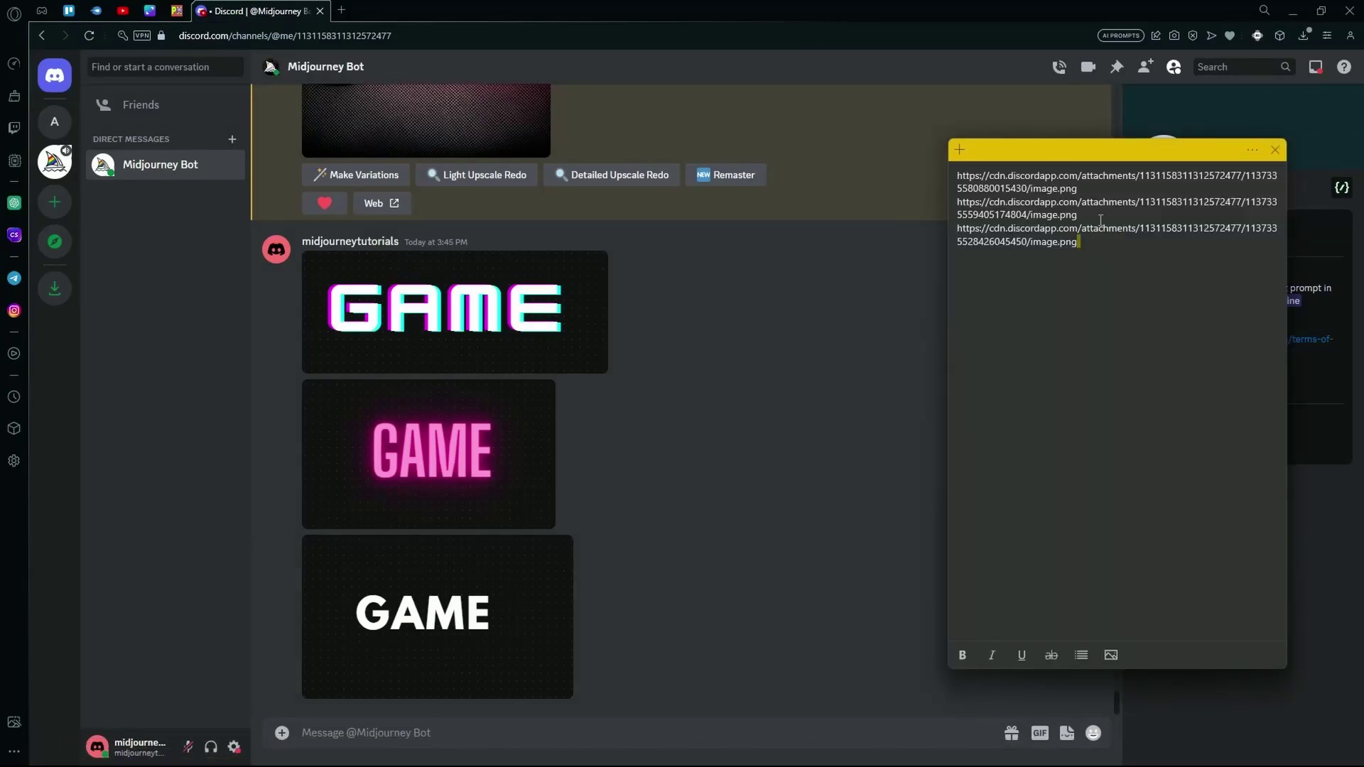
{"action": "key", "text": "ctrl+a"}
{"action": "right_click", "coordinate": [984, 187]}
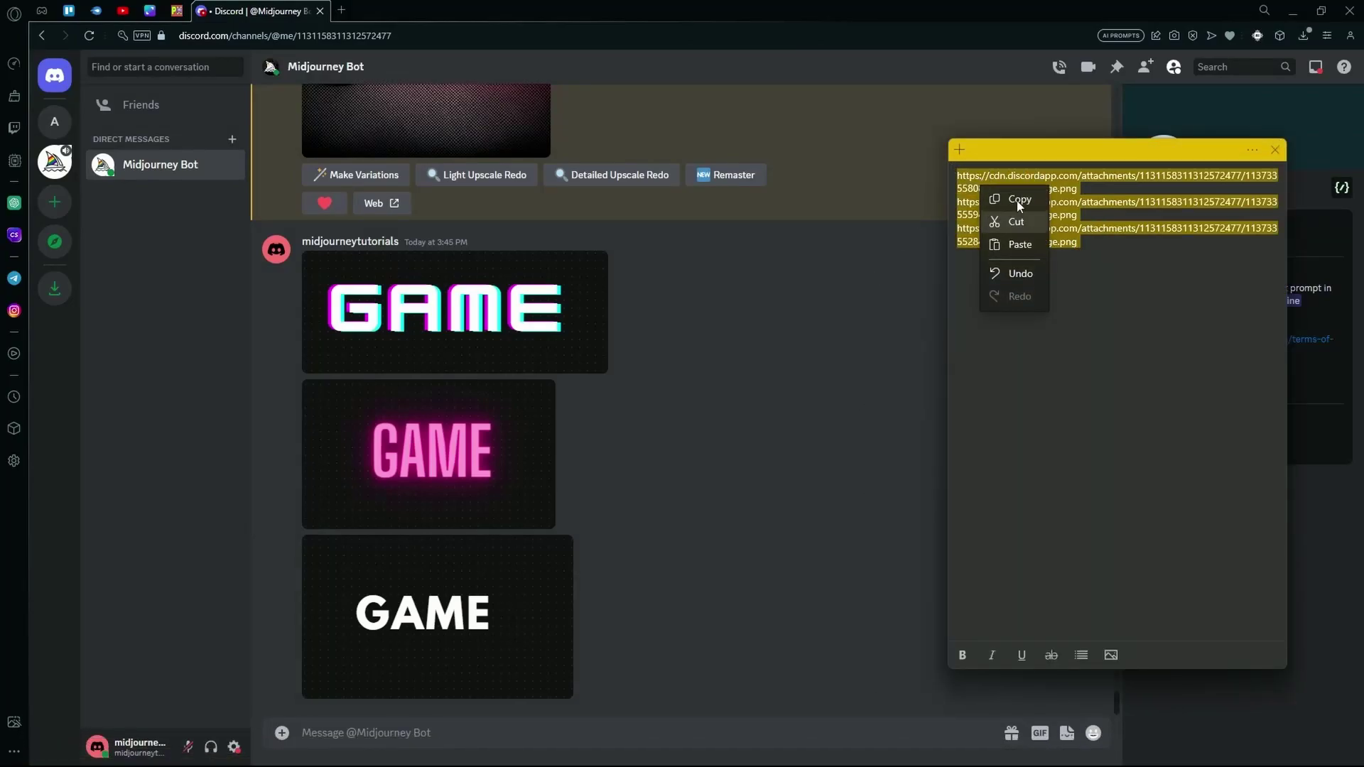
{"action": "left_click", "coordinate": [1017, 201]}
{"action": "left_click", "coordinate": [658, 653]}
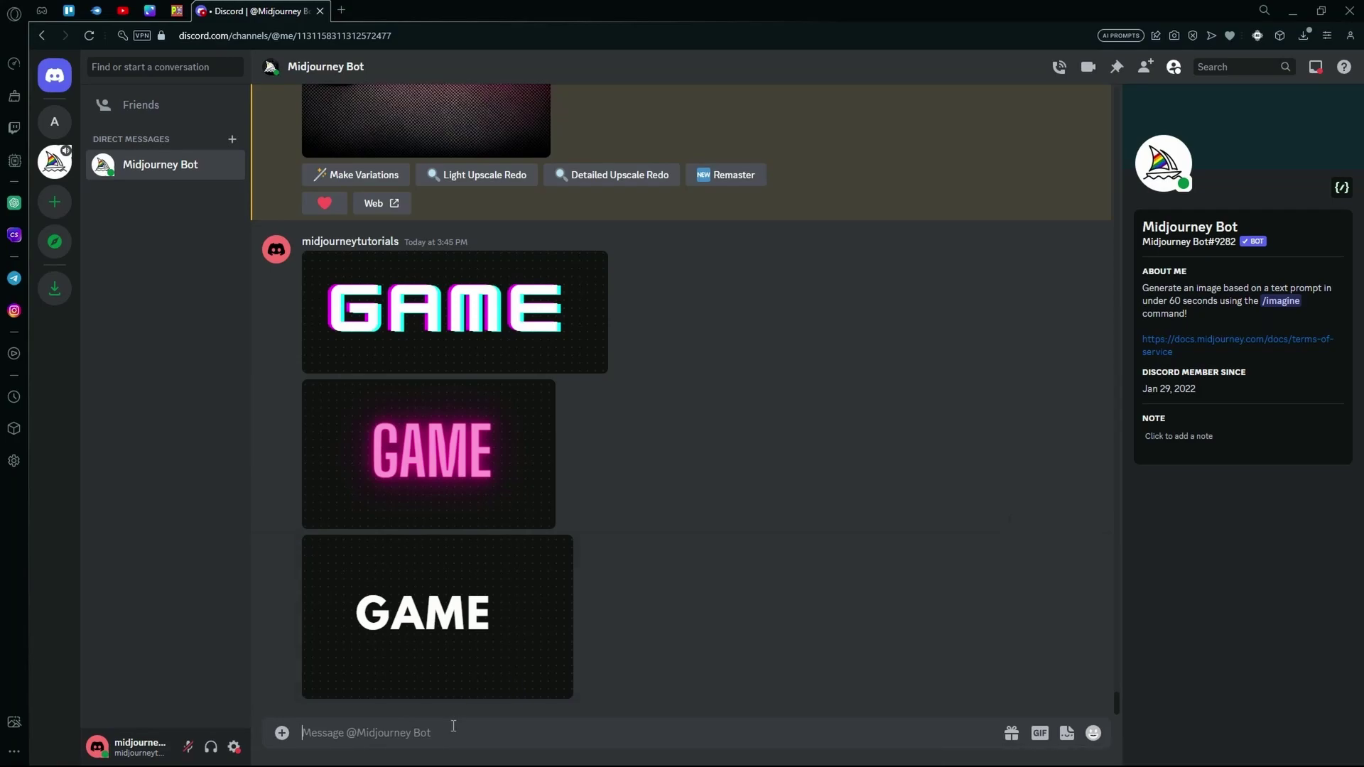
Start an /imagine command in the Midjourney Bot chat and paste the three image links into its prompt
{"action": "type", "text": "/imagine"}
{"action": "key", "text": "BackSpace"}
{"action": "left_click", "coordinate": [436, 684]}
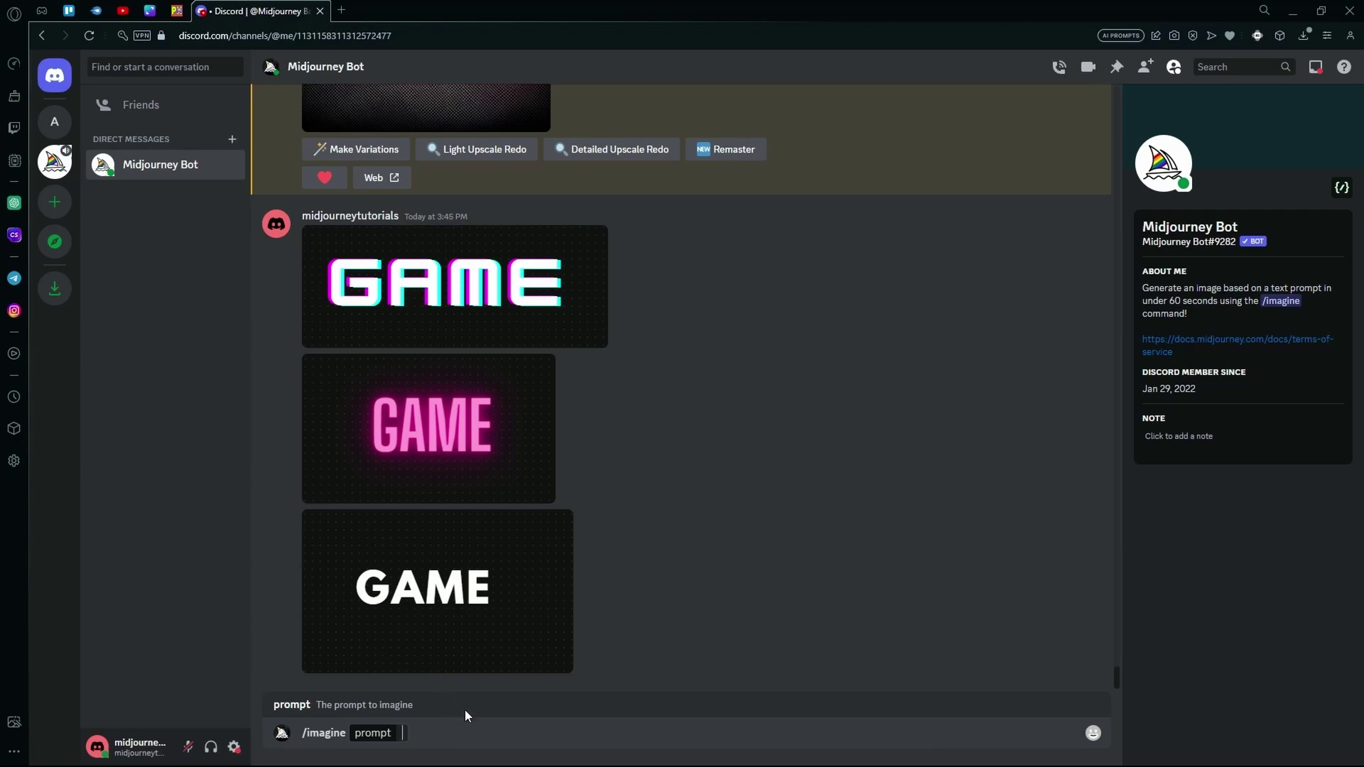
{"action": "key", "text": "ctrl+v"}
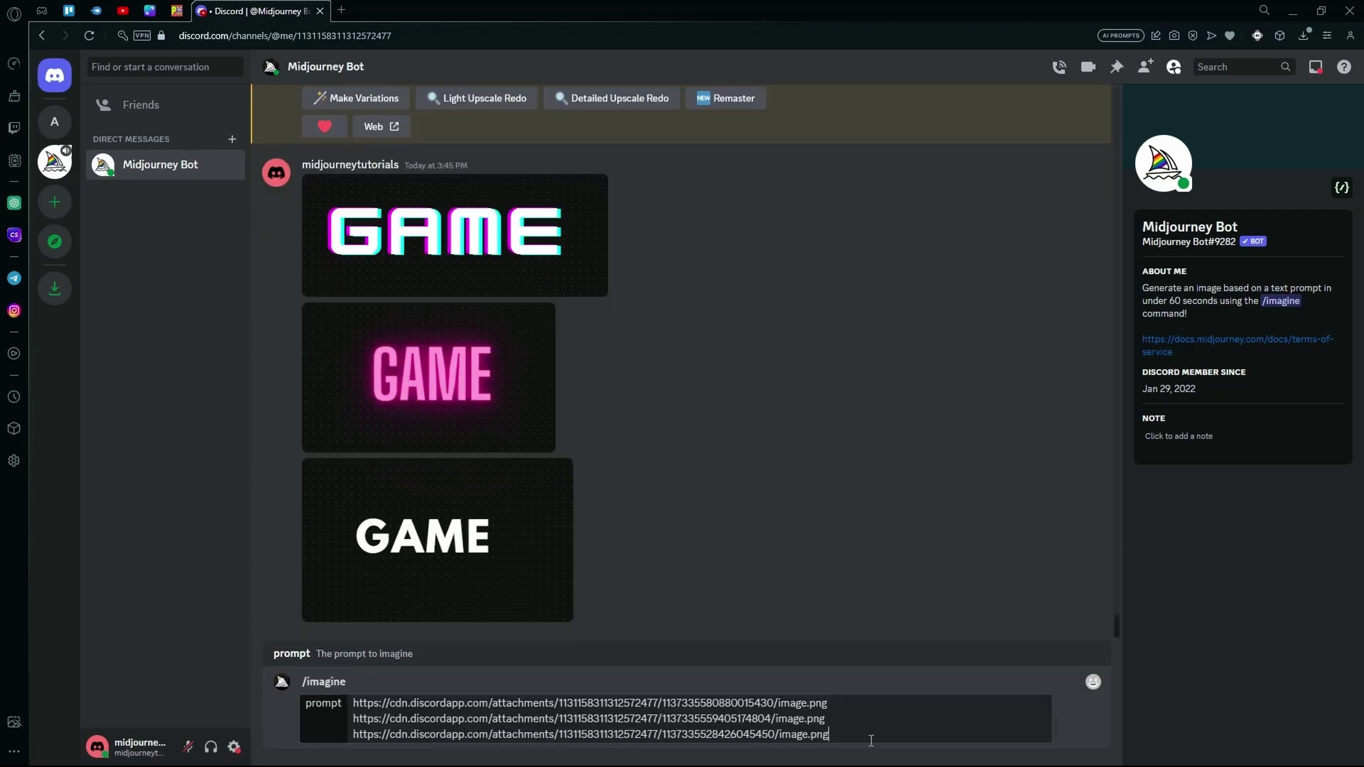
Copy the prompt wording from "SPEED" through --v 4 in the earlier upscaled SPEED message and append it after the image links
{"action": "scroll", "coordinate": [709, 453], "scroll_direction": "up", "scroll_amount": 10}
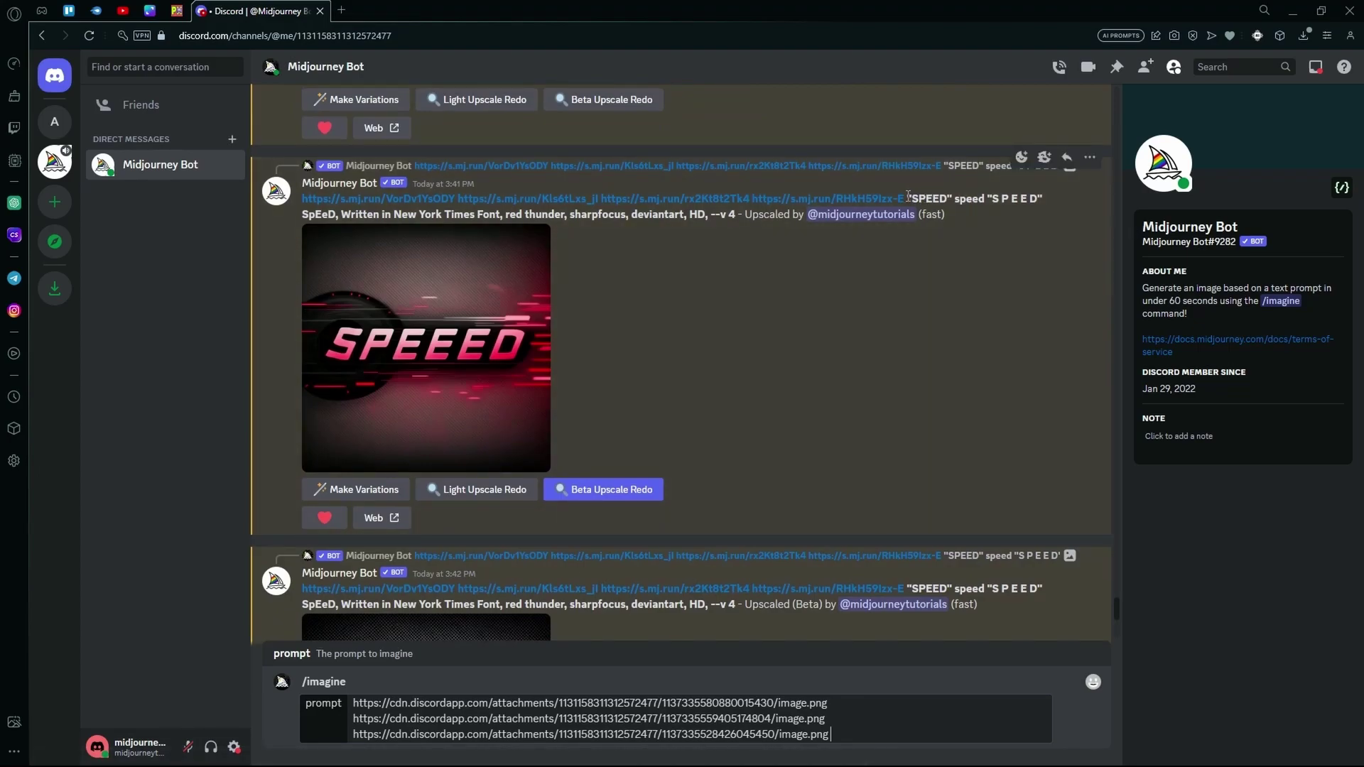
{"action": "left_click_drag", "start_coordinate": [908, 196], "coordinate": [735, 223]}
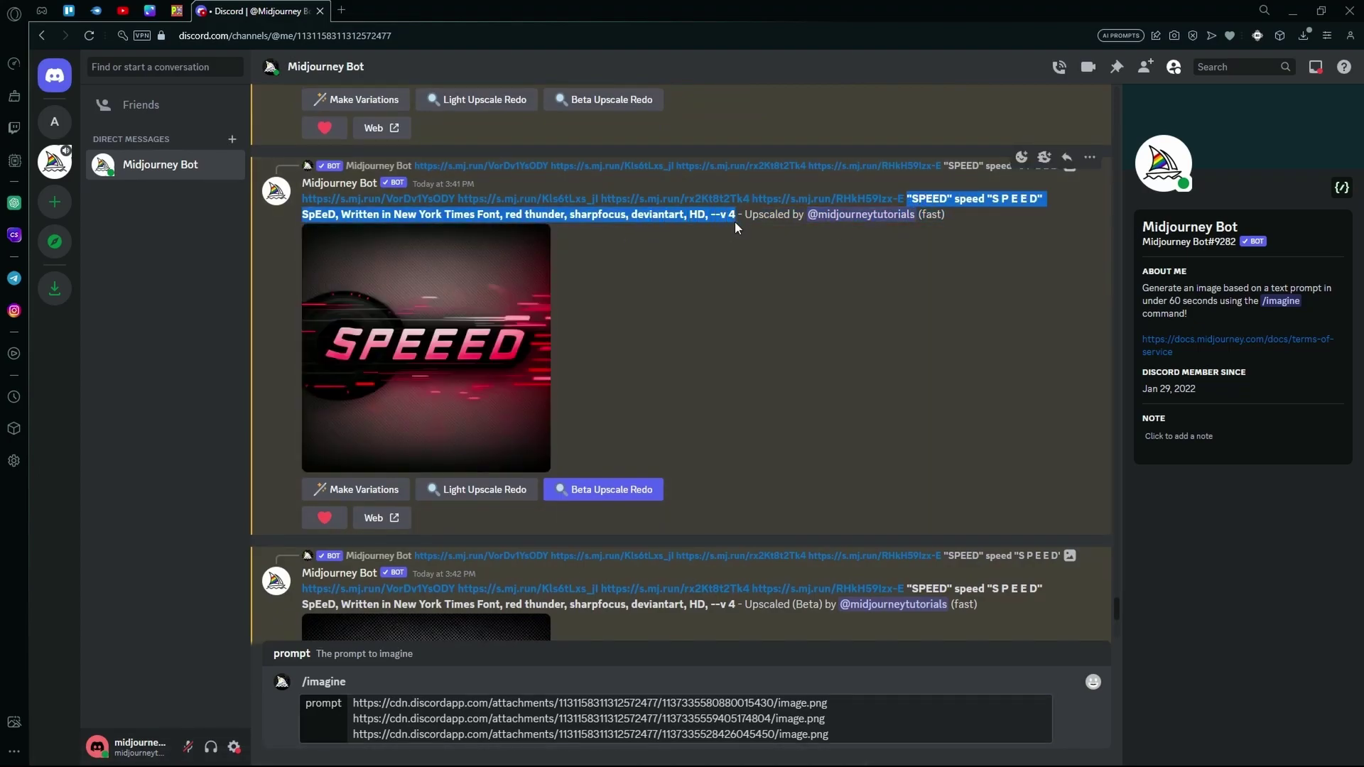
{"action": "right_click", "coordinate": [727, 213]}
{"action": "left_click", "coordinate": [796, 273]}
{"action": "scroll", "coordinate": [803, 403], "scroll_direction": "down", "scroll_amount": 10}
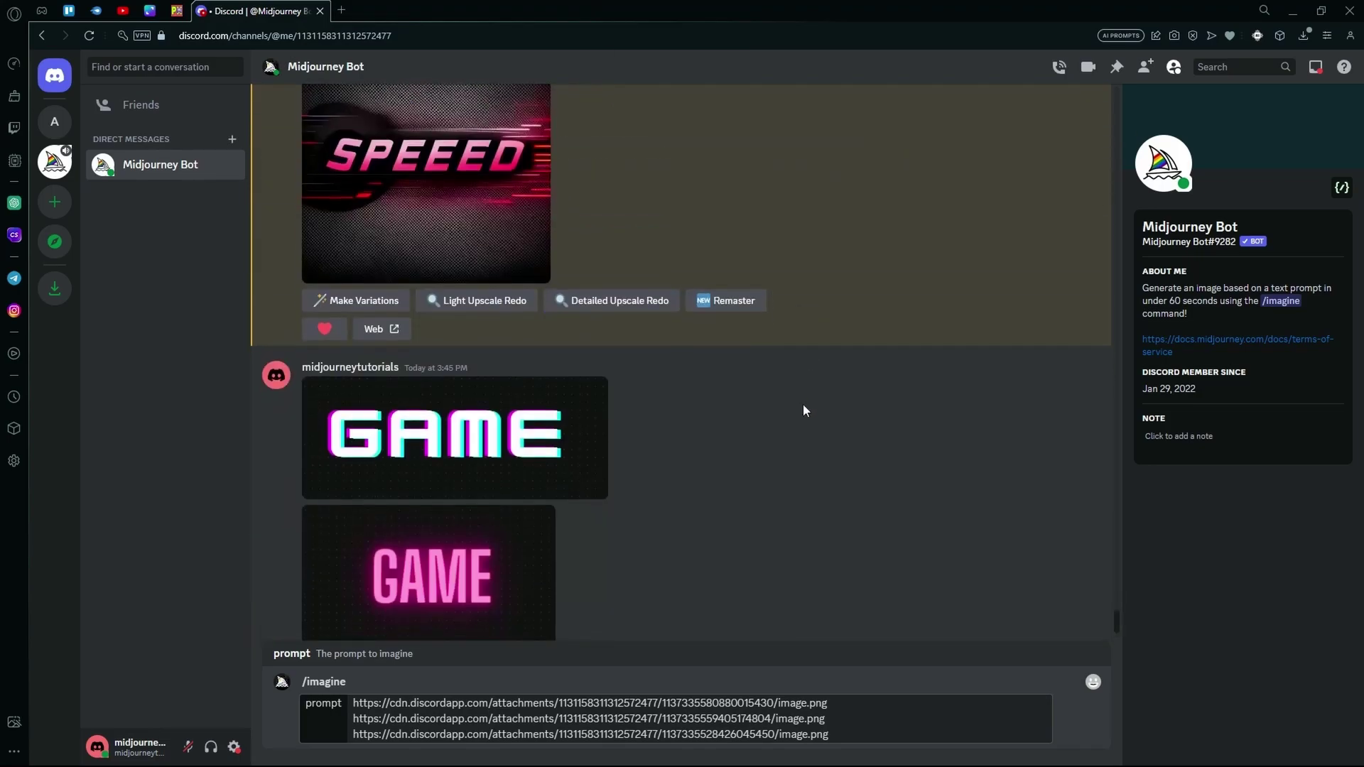
{"action": "scroll", "coordinate": [802, 406], "scroll_direction": "down", "scroll_amount": 3}
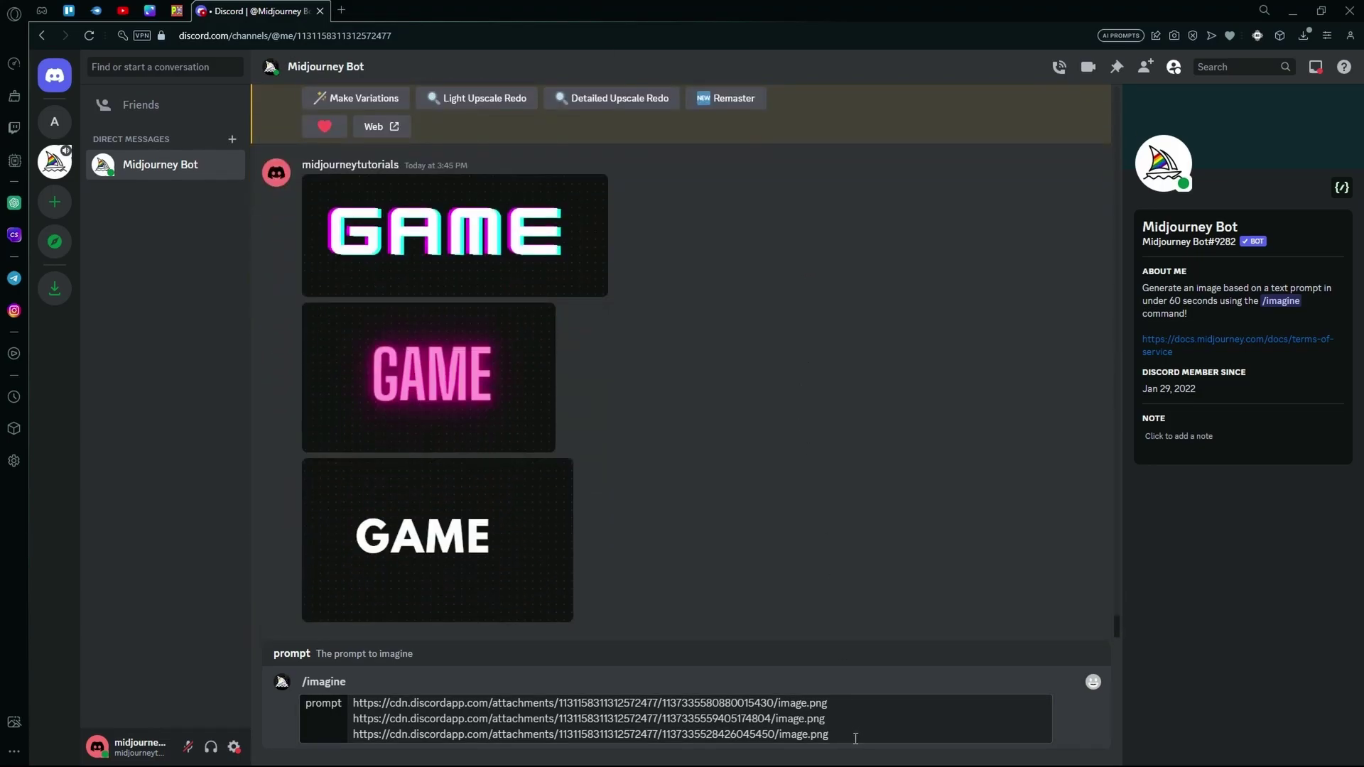
{"action": "key", "text": "ctrl+v"}
Replace the four spellings of SPEED in the prompt with "GAME" game "G A M E" GaMe
{"action": "left_click_drag", "start_coordinate": [869, 720], "coordinate": [835, 725]}
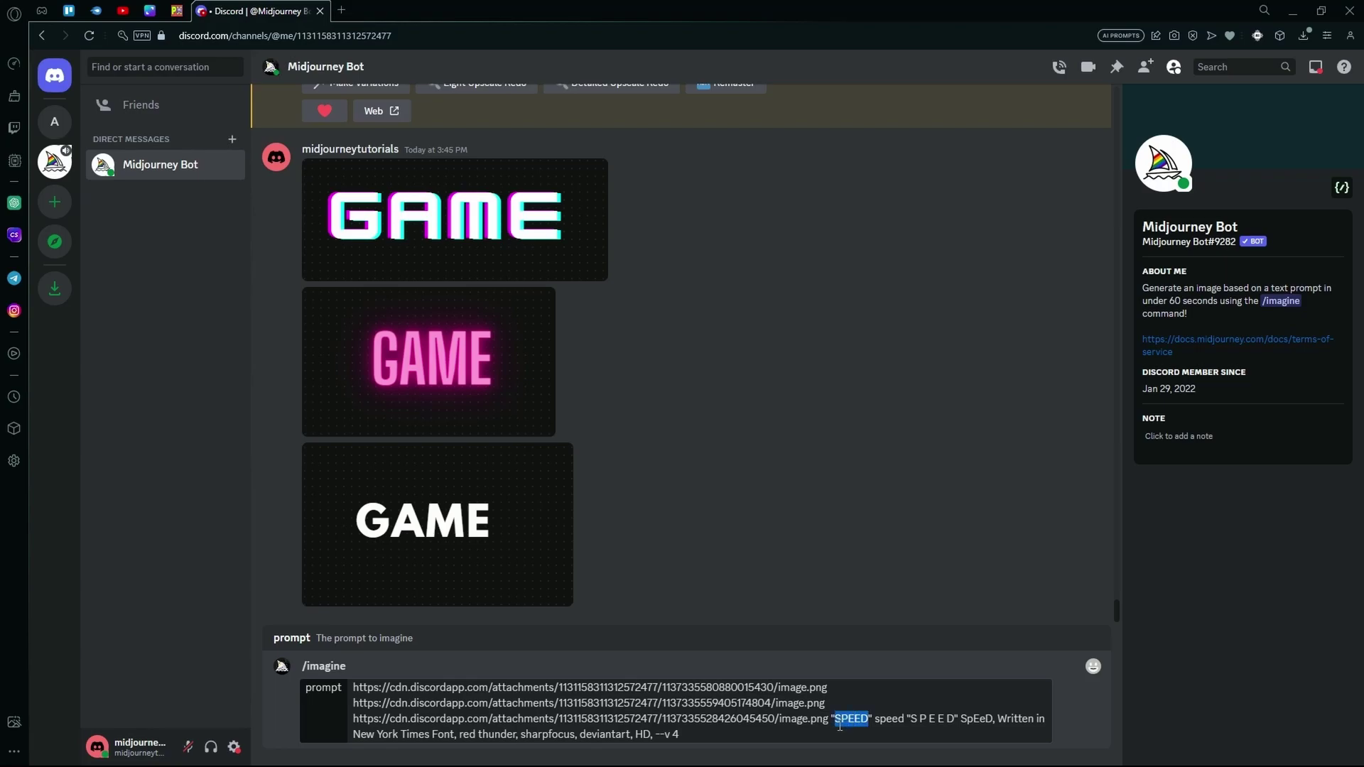
{"action": "type", "text": "GAME"}
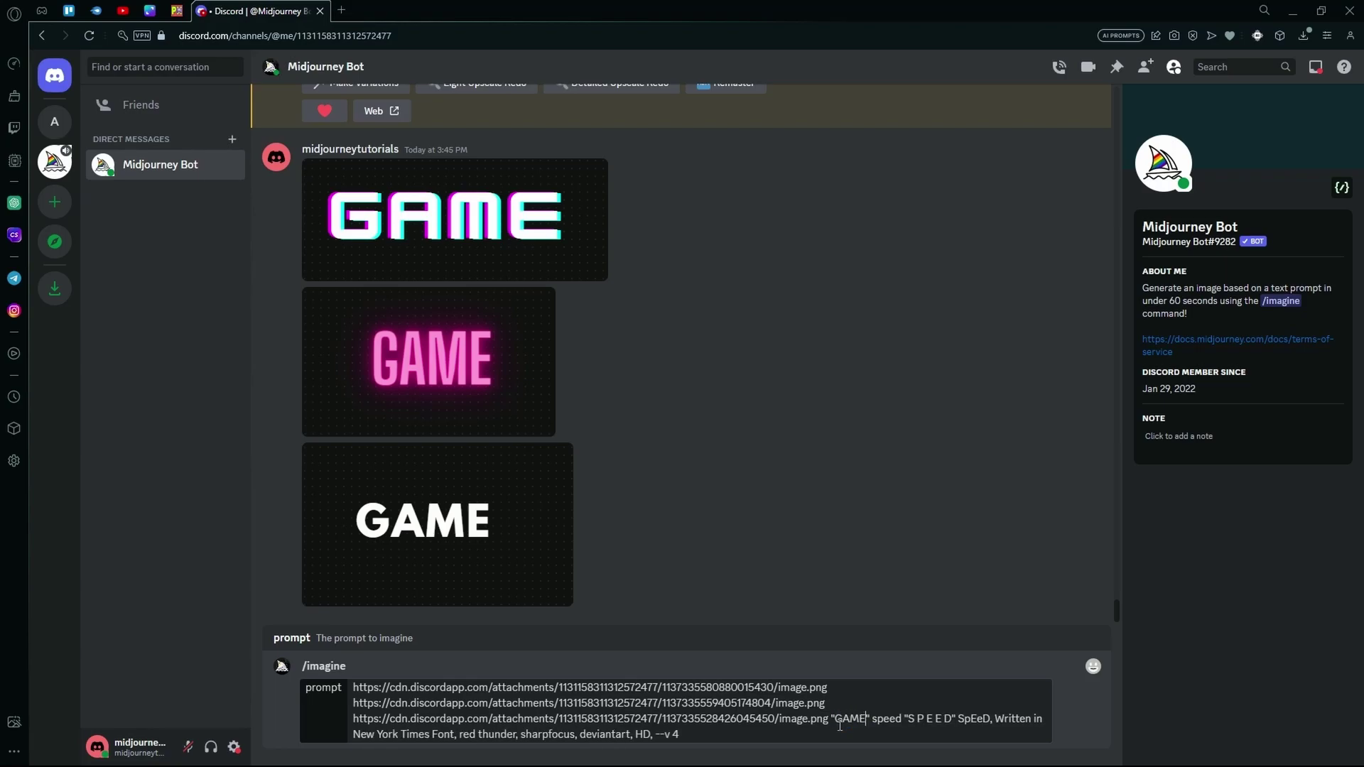
{"action": "left_click_drag", "start_coordinate": [901, 723], "coordinate": [875, 724]}
{"action": "type", "text": "game"}
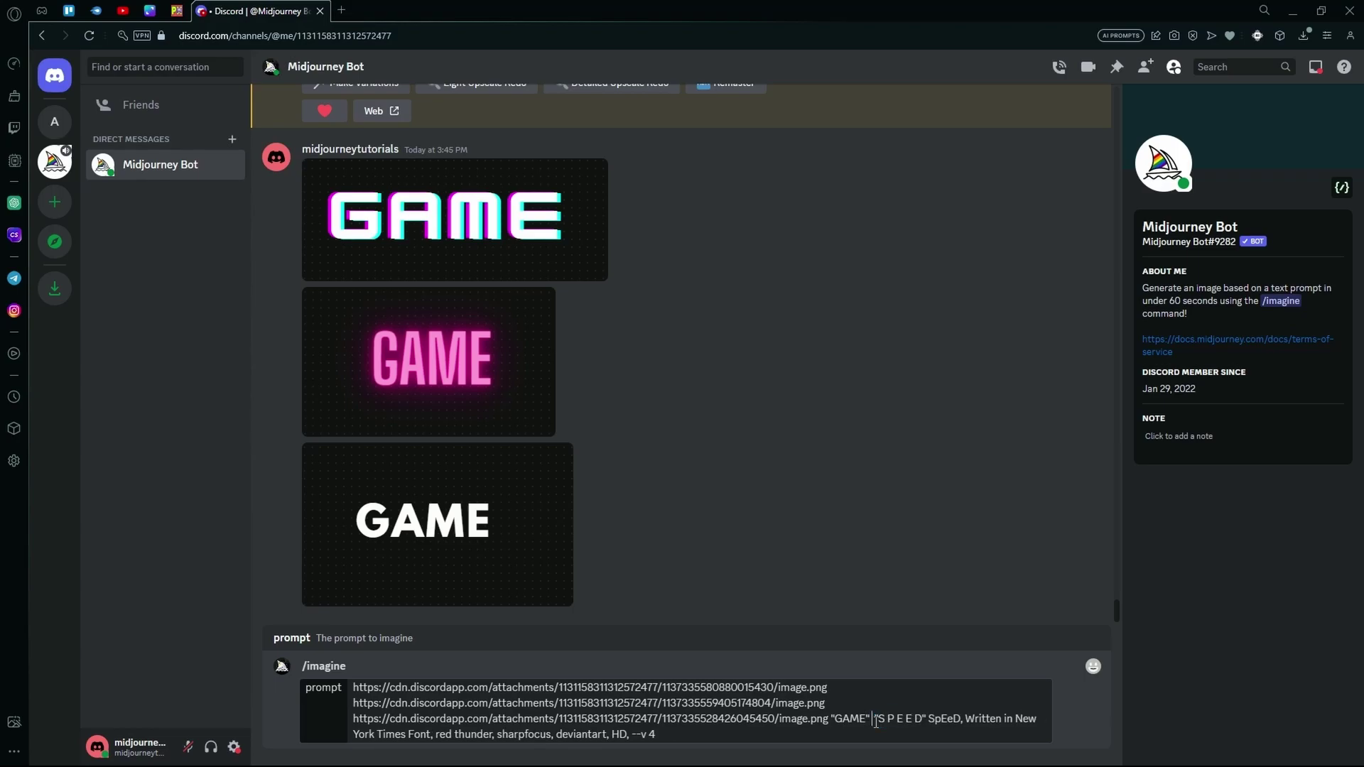
{"action": "left_click_drag", "start_coordinate": [946, 723], "coordinate": [908, 723]}
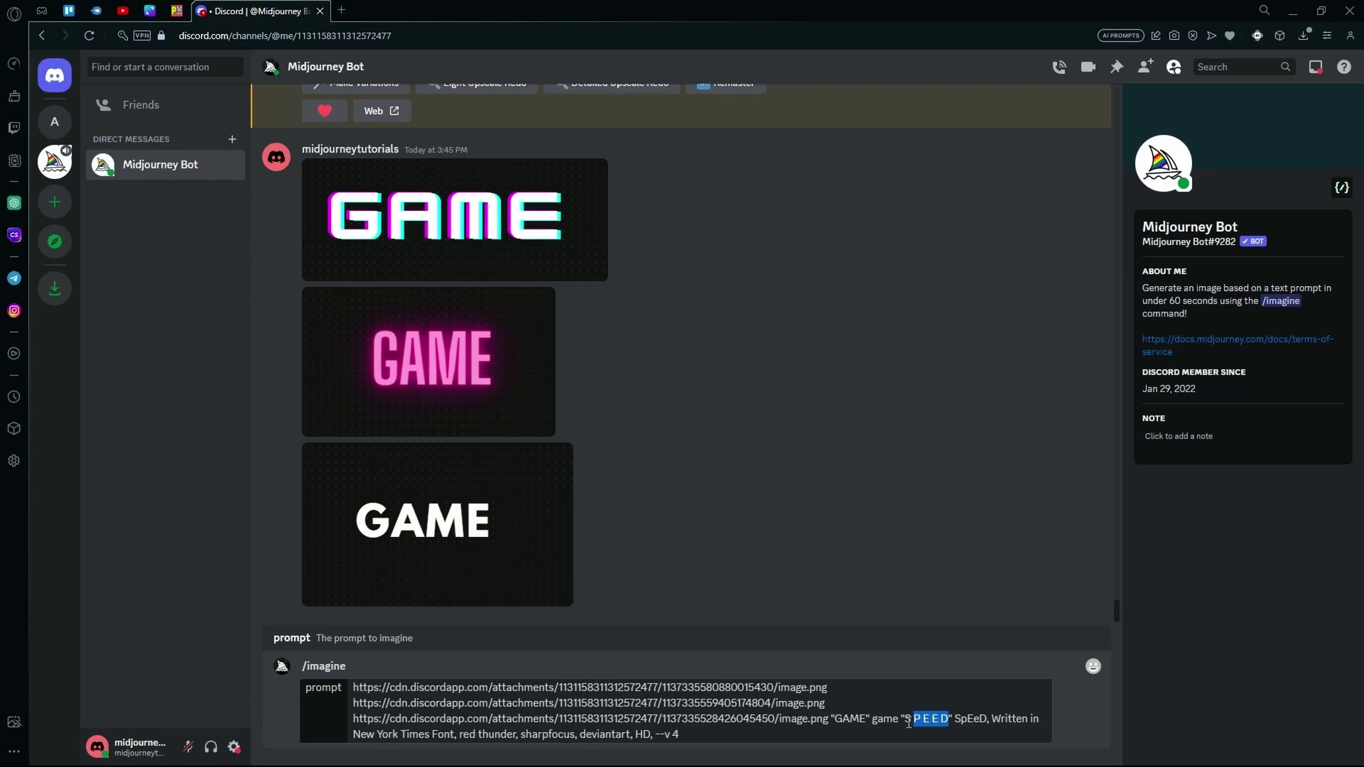
{"action": "type", "text": "G A M E"}
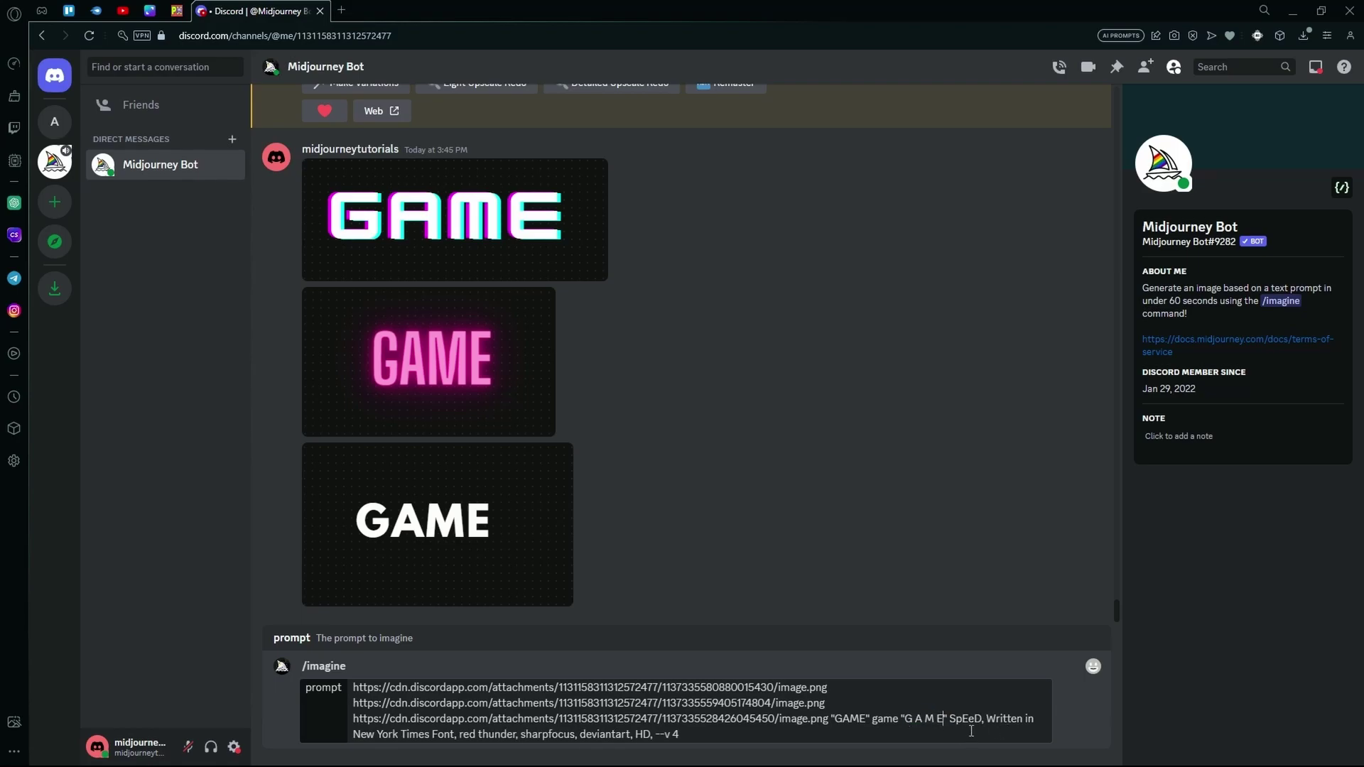
{"action": "left_click_drag", "start_coordinate": [980, 723], "coordinate": [955, 724]}
{"action": "type", "text": "GaMe"}
Copy the full prompt text from the first image link through --v 4 and submit the /imagine command
{"action": "left_click_drag", "start_coordinate": [708, 738], "coordinate": [342, 669]}
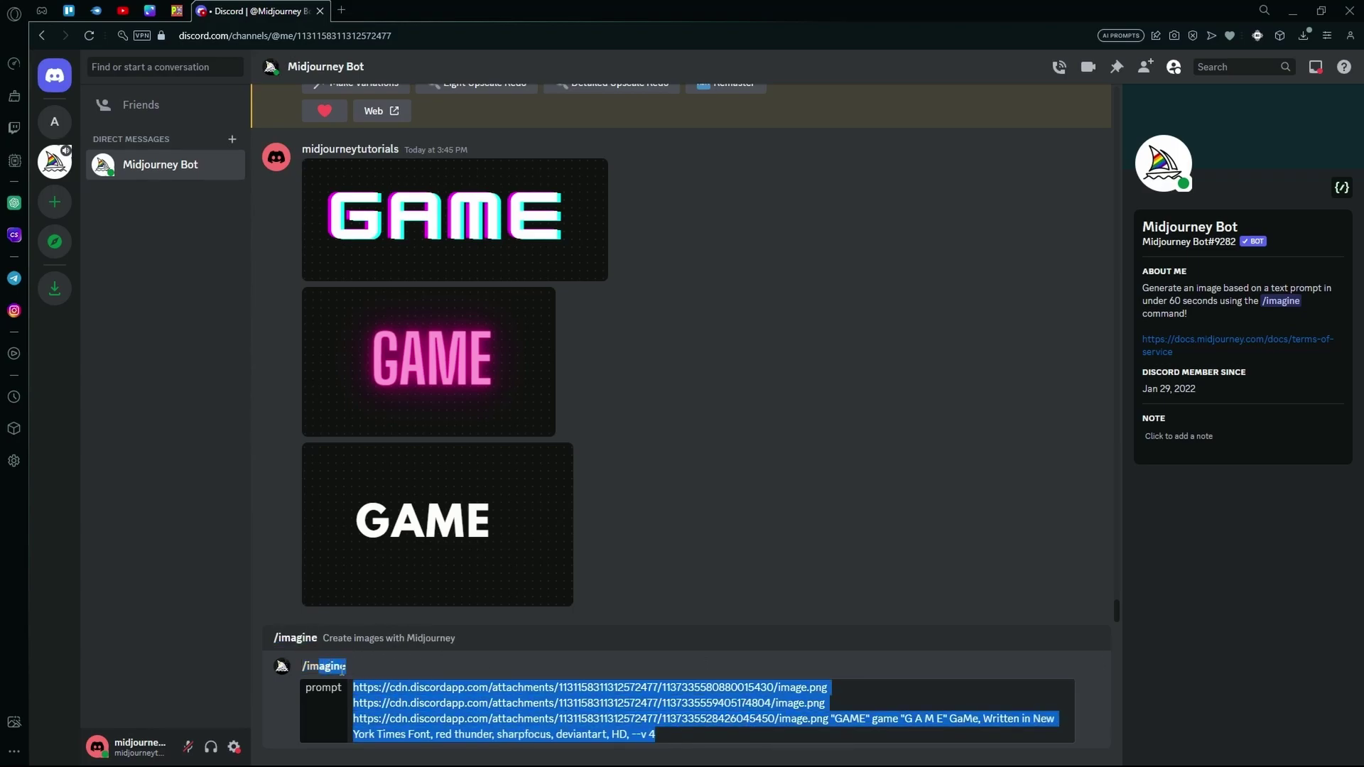
{"action": "left_click", "coordinate": [524, 702]}
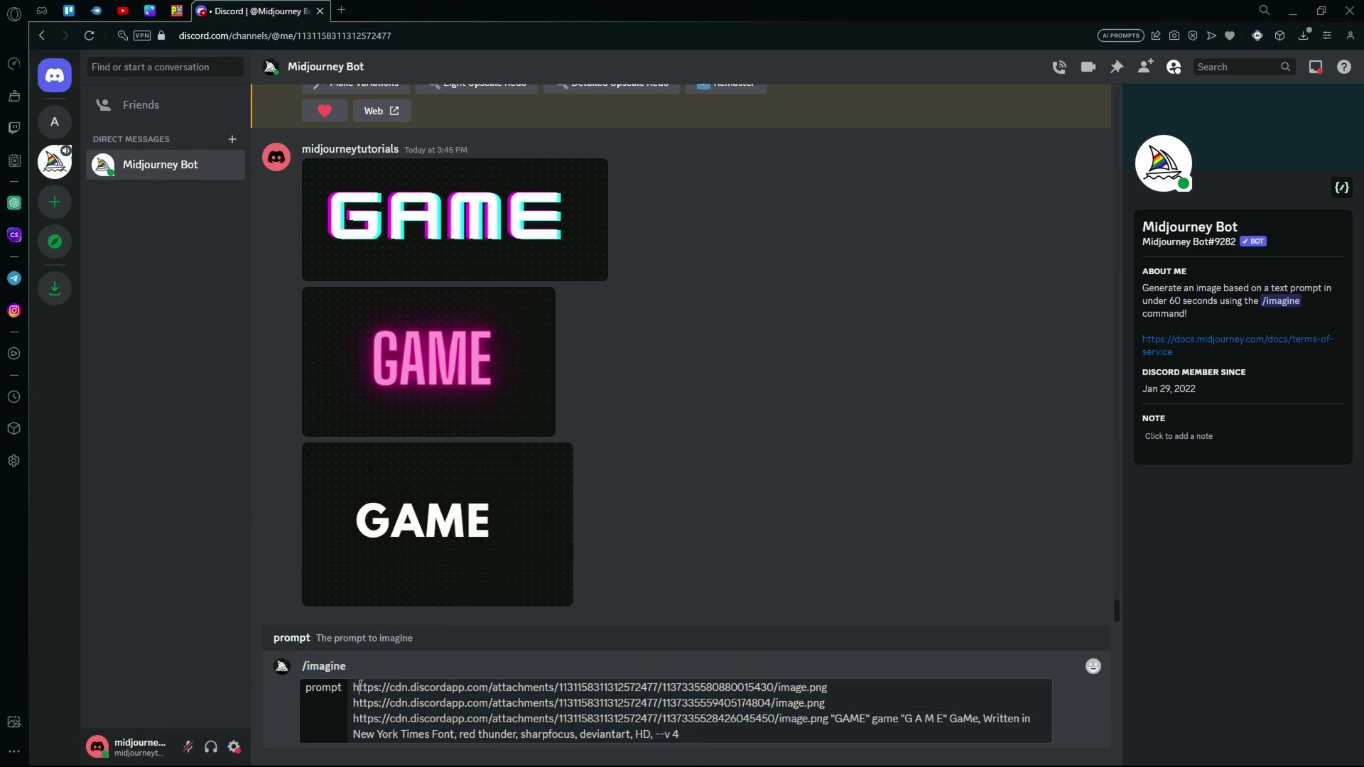
{"action": "triple_click", "coordinate": [396, 688]}
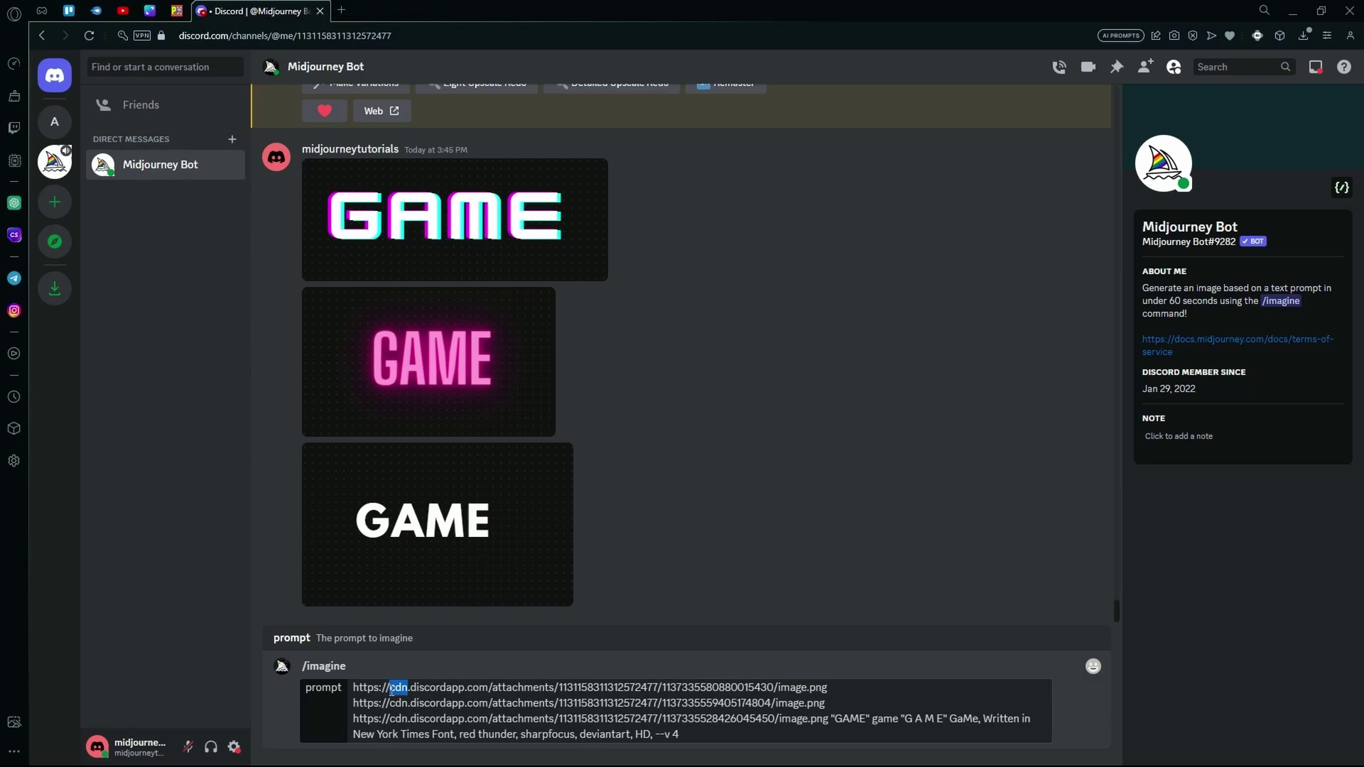
{"action": "left_click", "coordinate": [440, 702]}
{"action": "left_click_drag", "start_coordinate": [353, 688], "coordinate": [683, 738]}
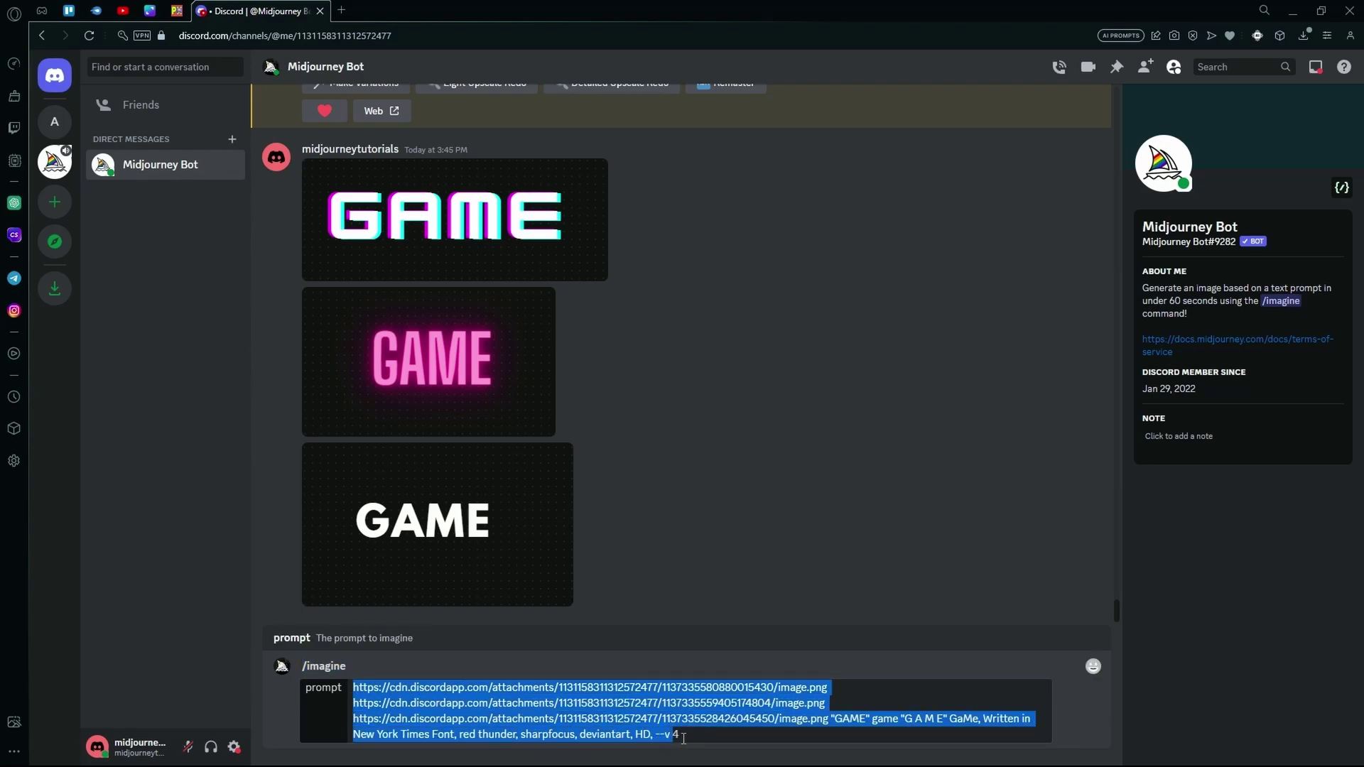
{"action": "right_click", "coordinate": [657, 736]}
{"action": "left_click", "coordinate": [689, 491]}
{"action": "left_click", "coordinate": [692, 739]}
{"action": "key", "text": "Return"}
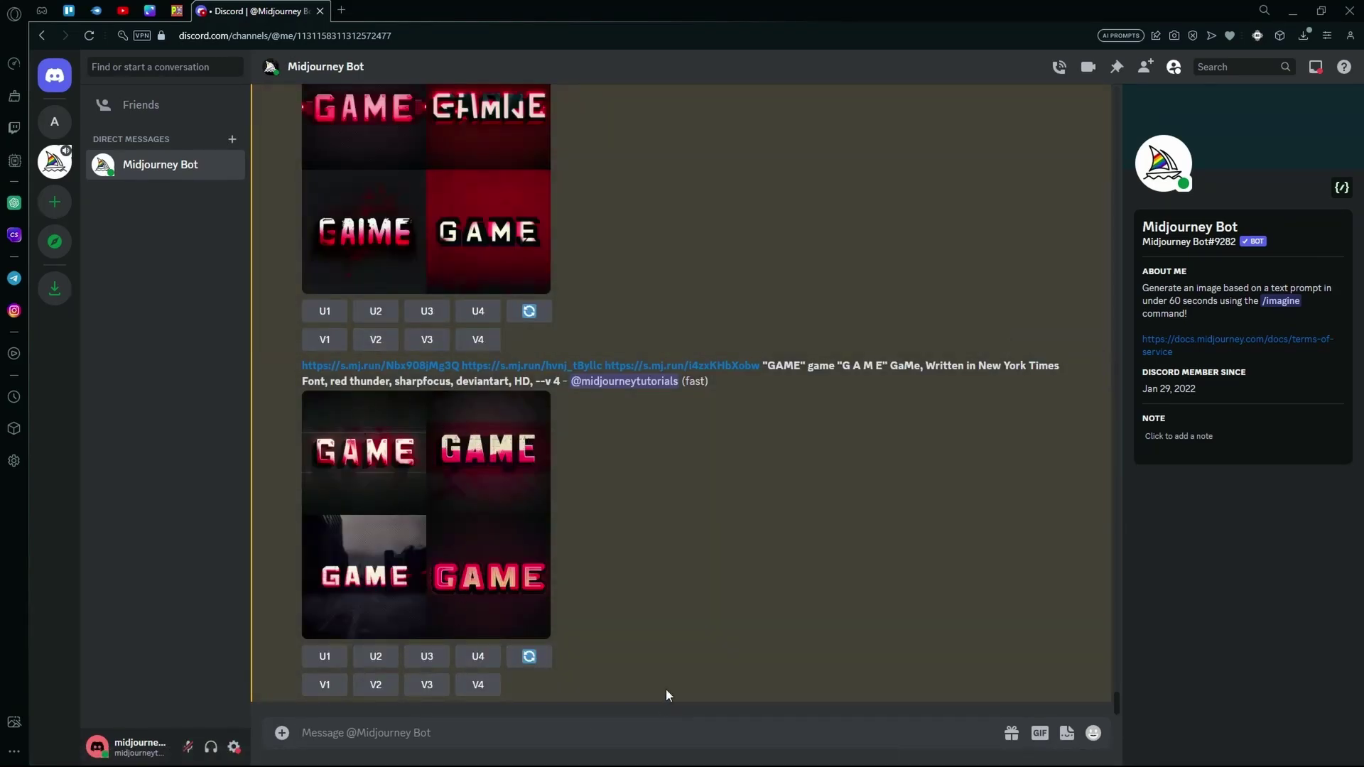
Review the generated GAME image grids in the chat and enlarge the most recent one to examine its lettering
{"action": "scroll", "coordinate": [713, 505], "scroll_direction": "up", "scroll_amount": 3}
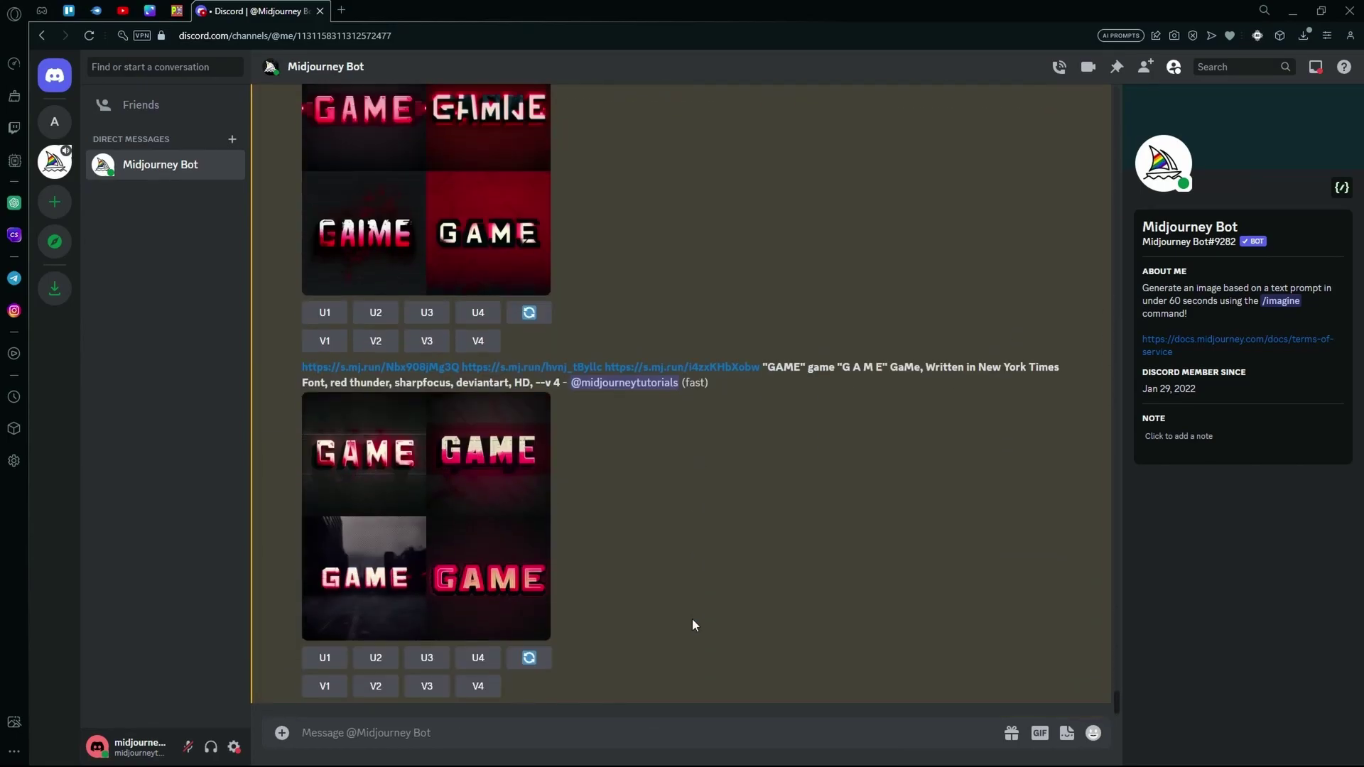
{"action": "scroll", "coordinate": [692, 619], "scroll_direction": "down", "scroll_amount": 7}
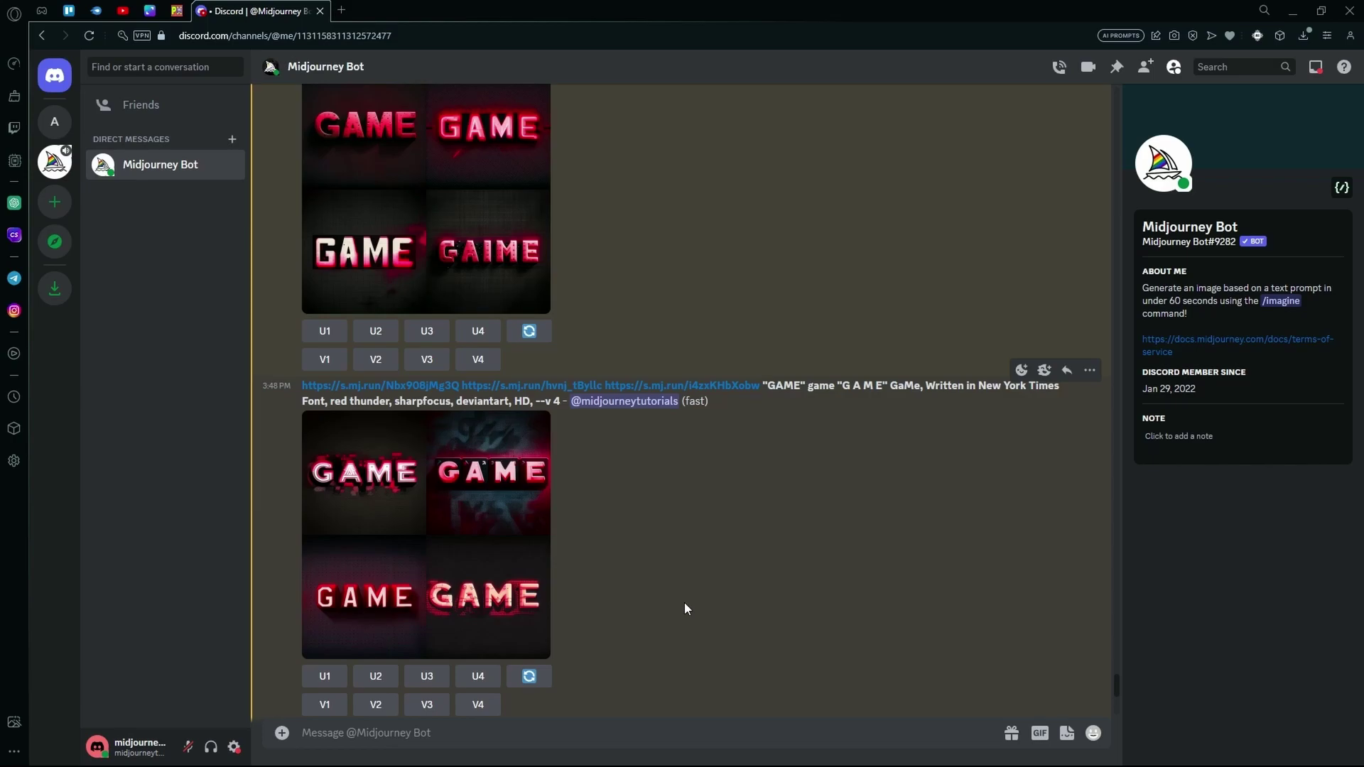
{"action": "scroll", "coordinate": [675, 604], "scroll_direction": "down", "scroll_amount": 7}
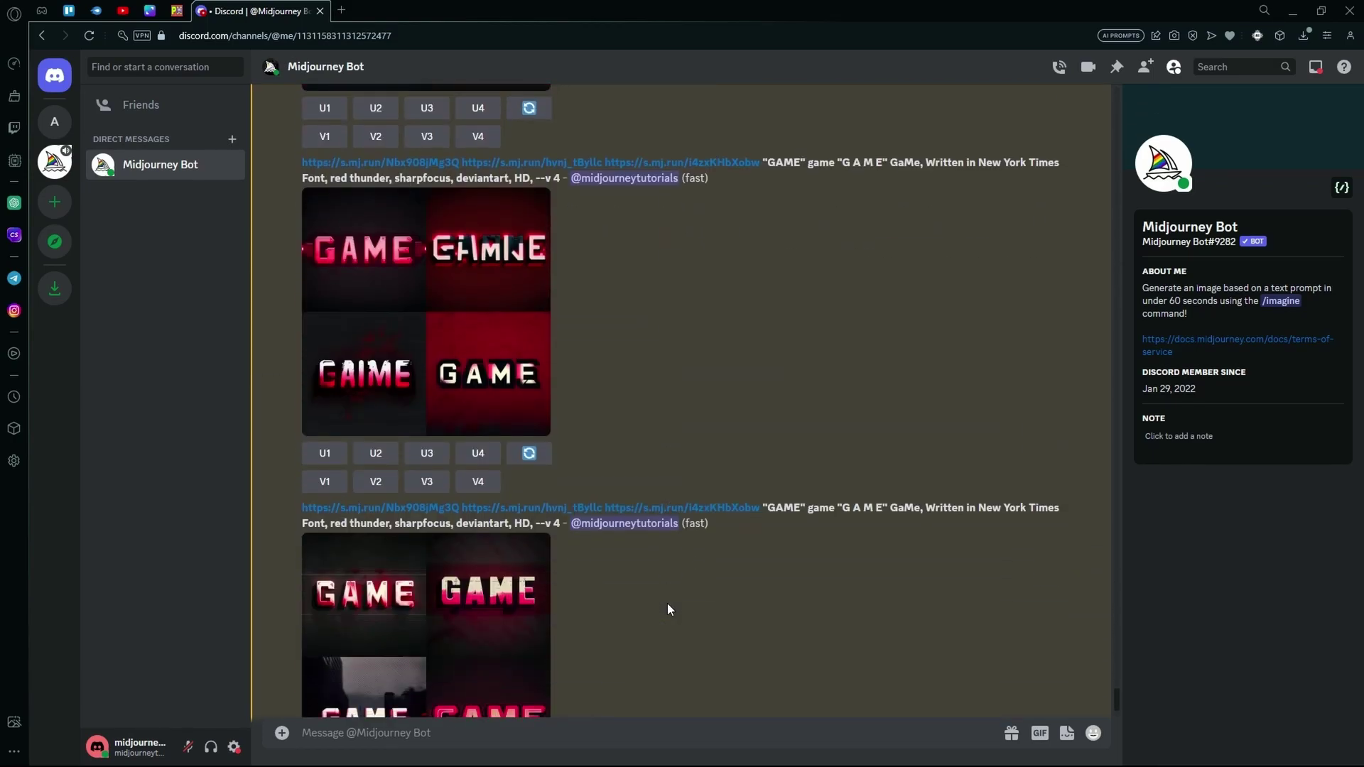
{"action": "scroll", "coordinate": [718, 594], "scroll_direction": "down", "scroll_amount": 1}
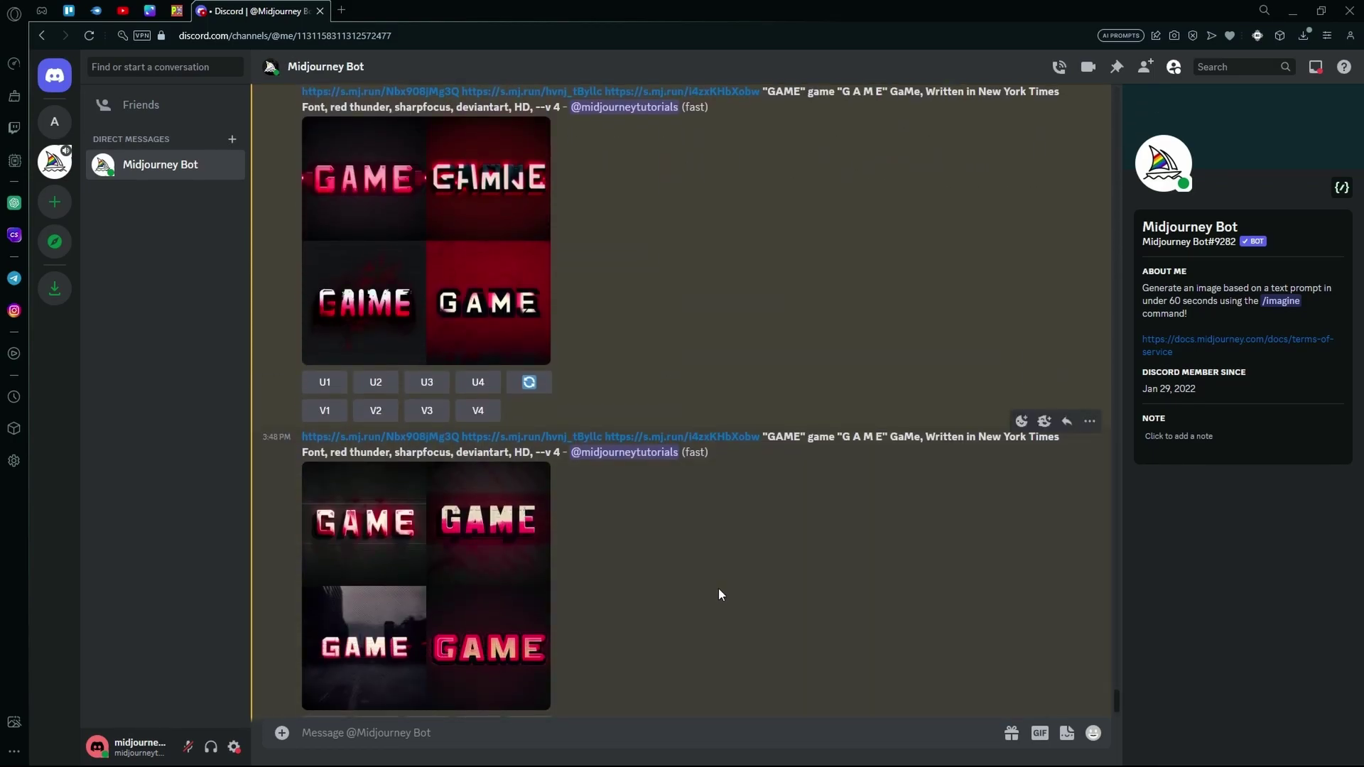
{"action": "scroll", "coordinate": [720, 592], "scroll_direction": "down", "scroll_amount": 1}
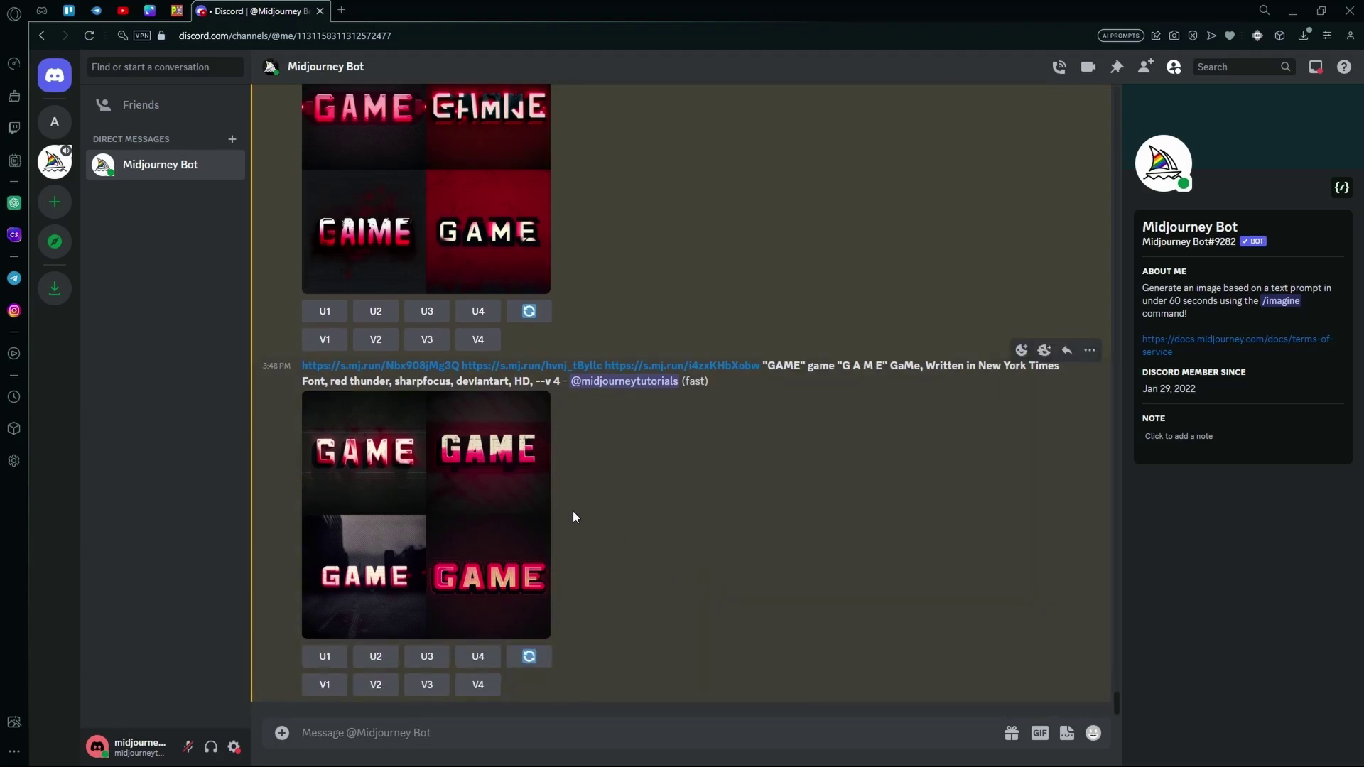
{"action": "scroll", "coordinate": [572, 510], "scroll_direction": "up", "scroll_amount": 2}
{"action": "left_click", "coordinate": [488, 600]}
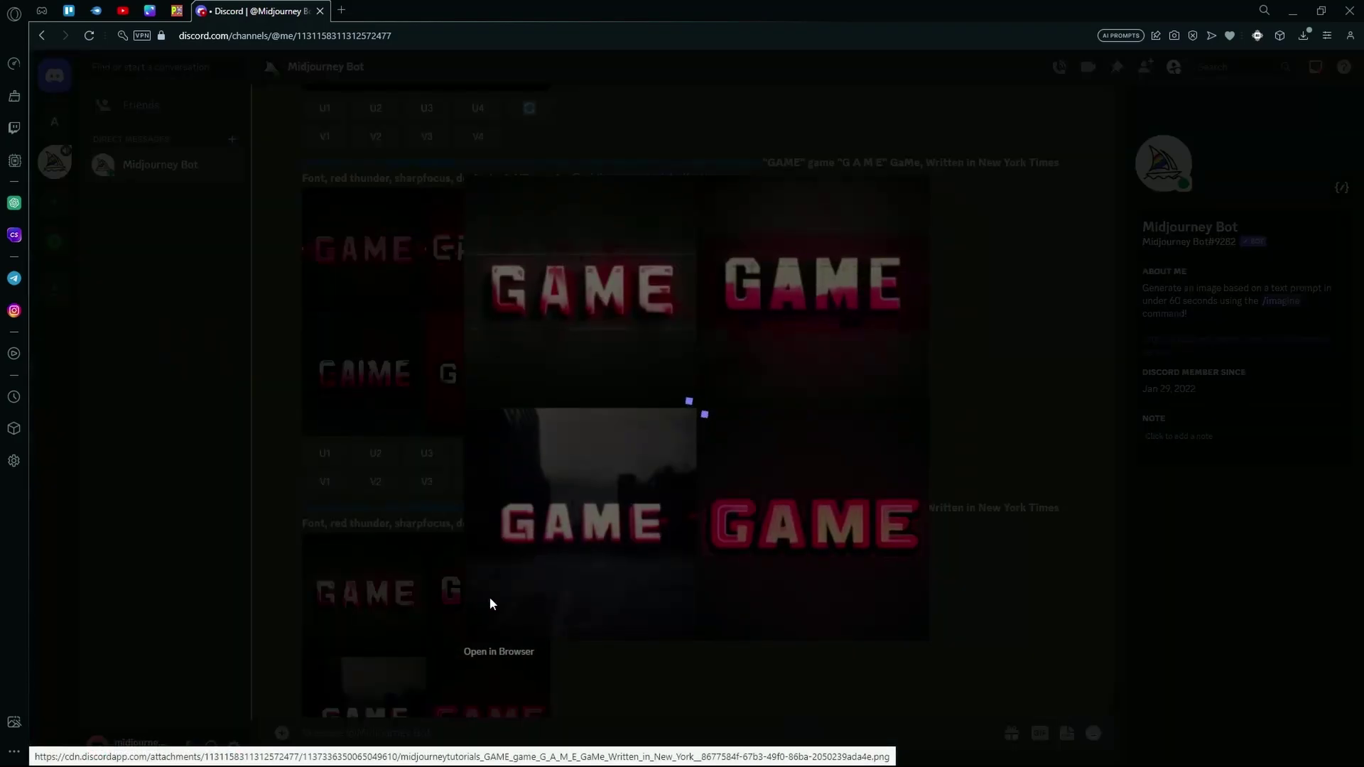
{"action": "scroll", "coordinate": [489, 595], "scroll_direction": "down", "scroll_amount": 2}
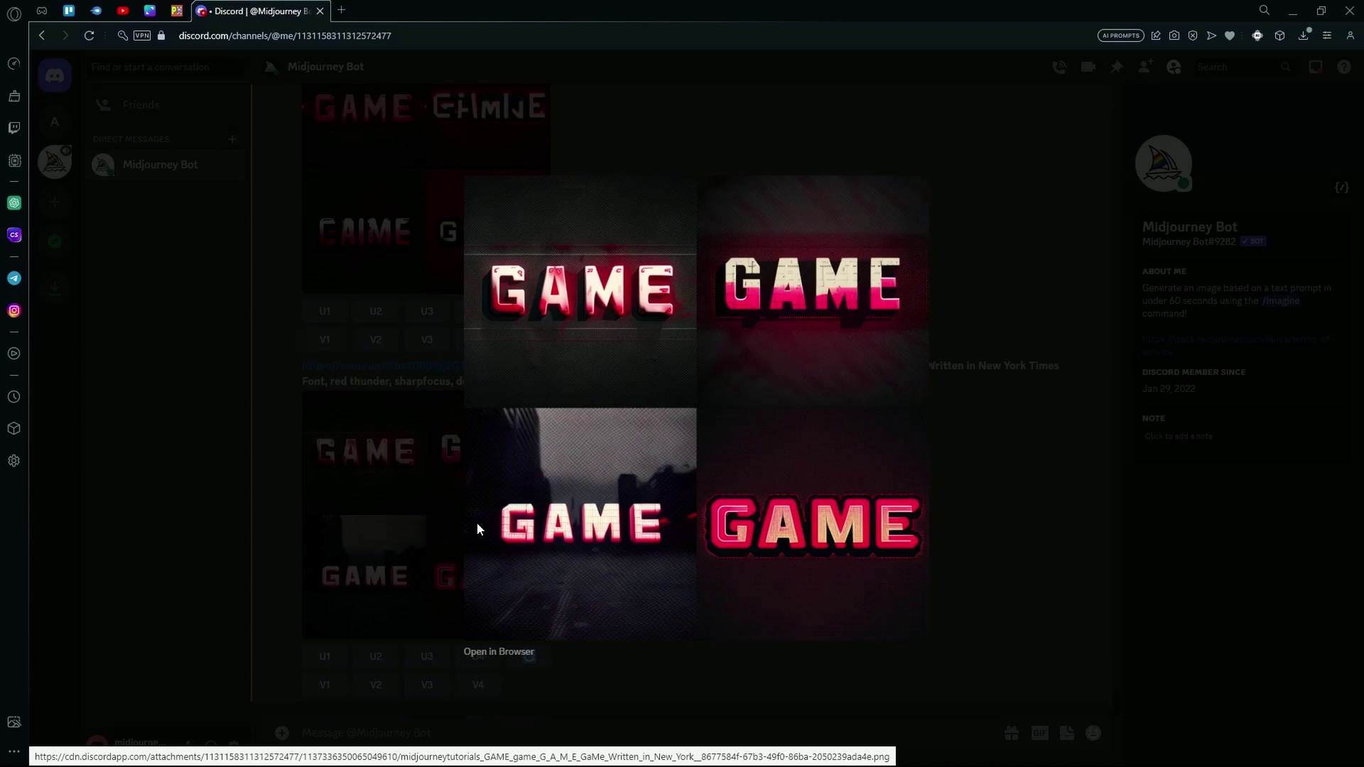